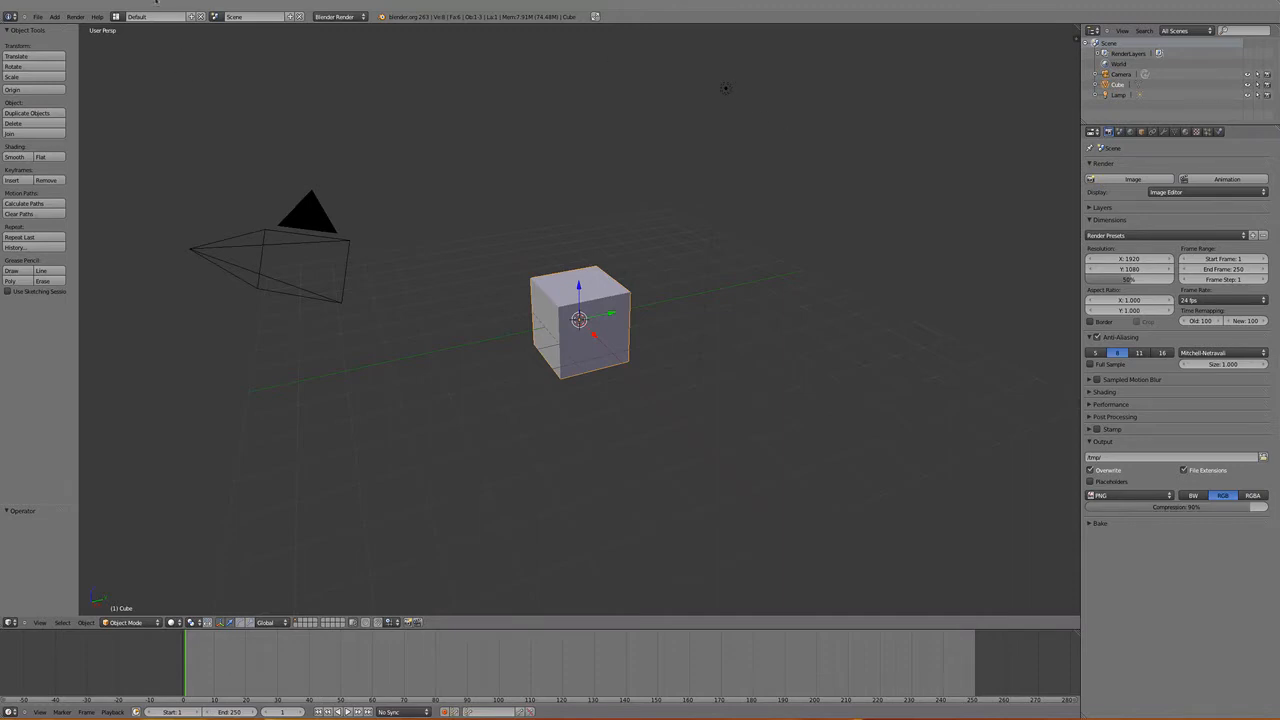
- Switch to the Compositing screen layout and enlarge the node editor and image editor, shrinking the properties and 3D view areas
{"action": "left_click", "coordinate": [117, 16]}
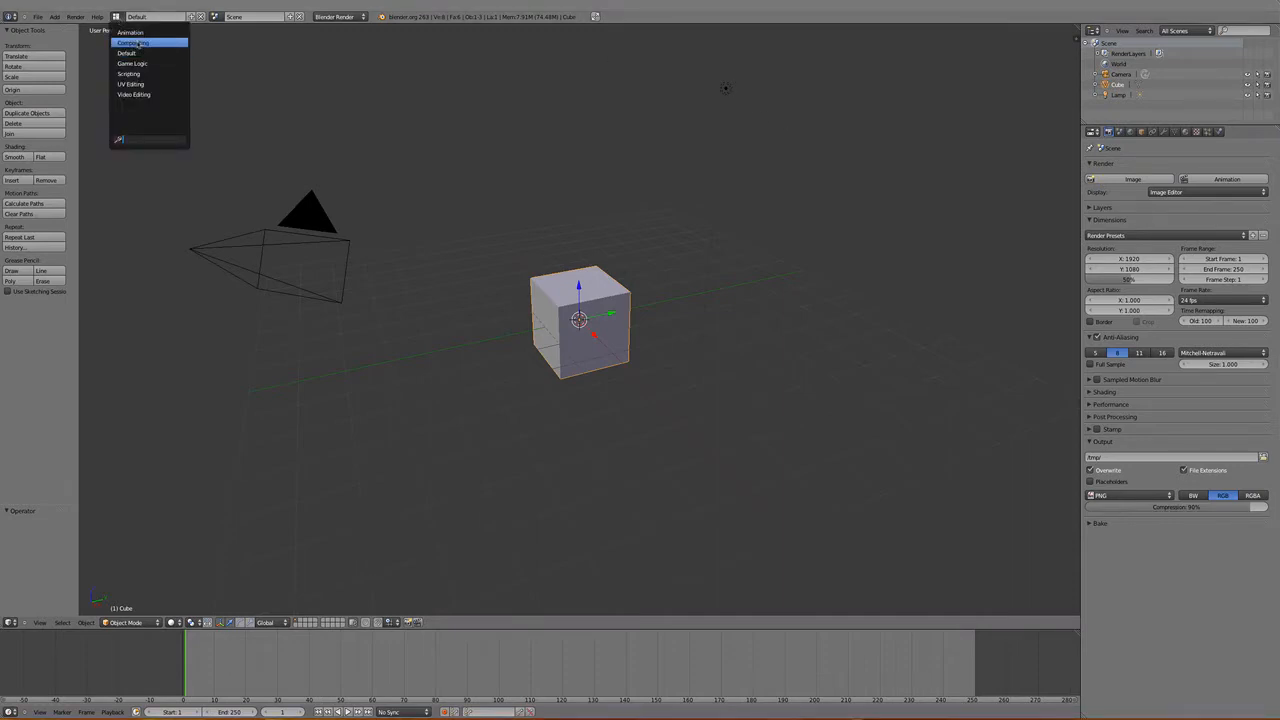
{"action": "left_click", "coordinate": [134, 43]}
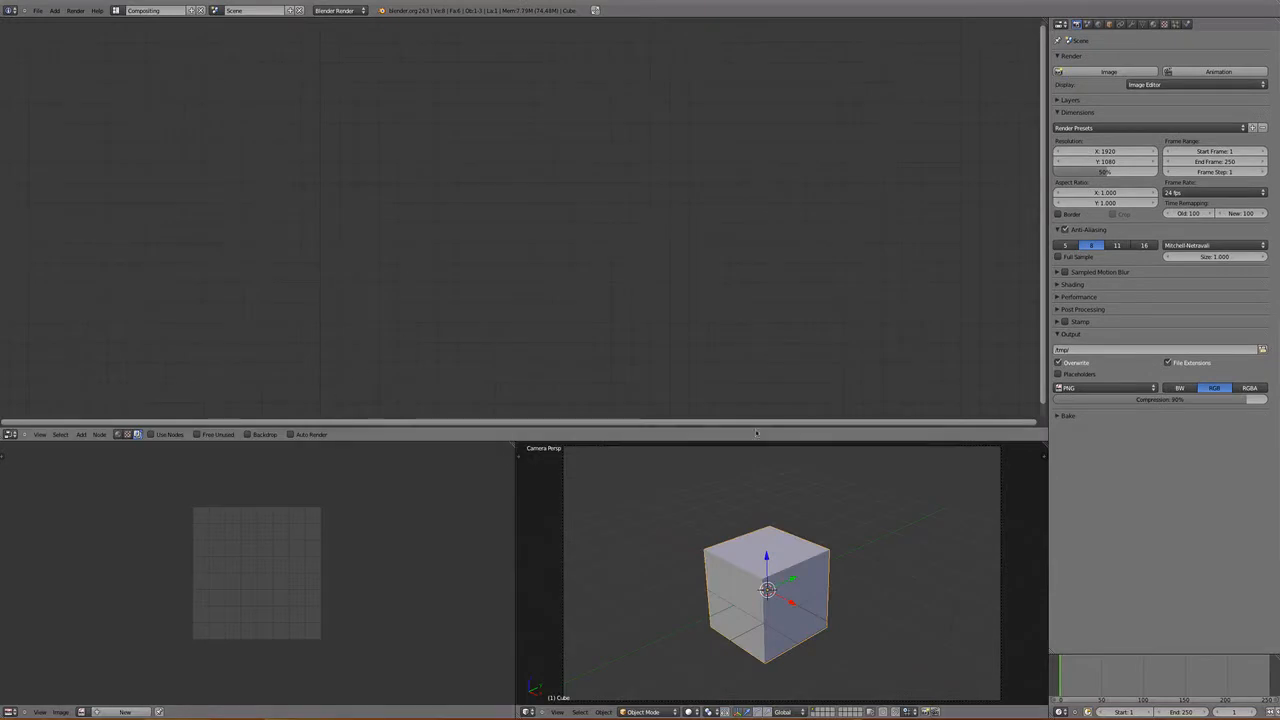
{"action": "left_click_drag", "start_coordinate": [1048, 411], "coordinate": [1265, 412]}
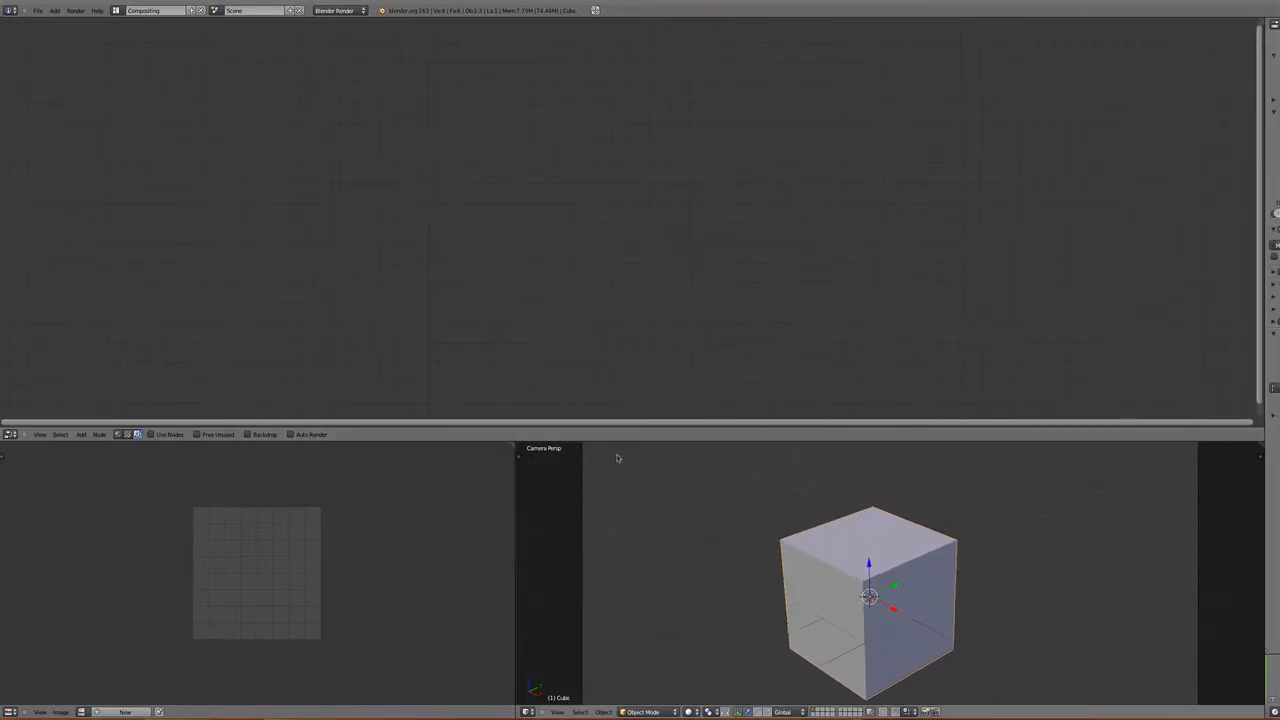
{"action": "left_click_drag", "start_coordinate": [517, 484], "coordinate": [1250, 475]}
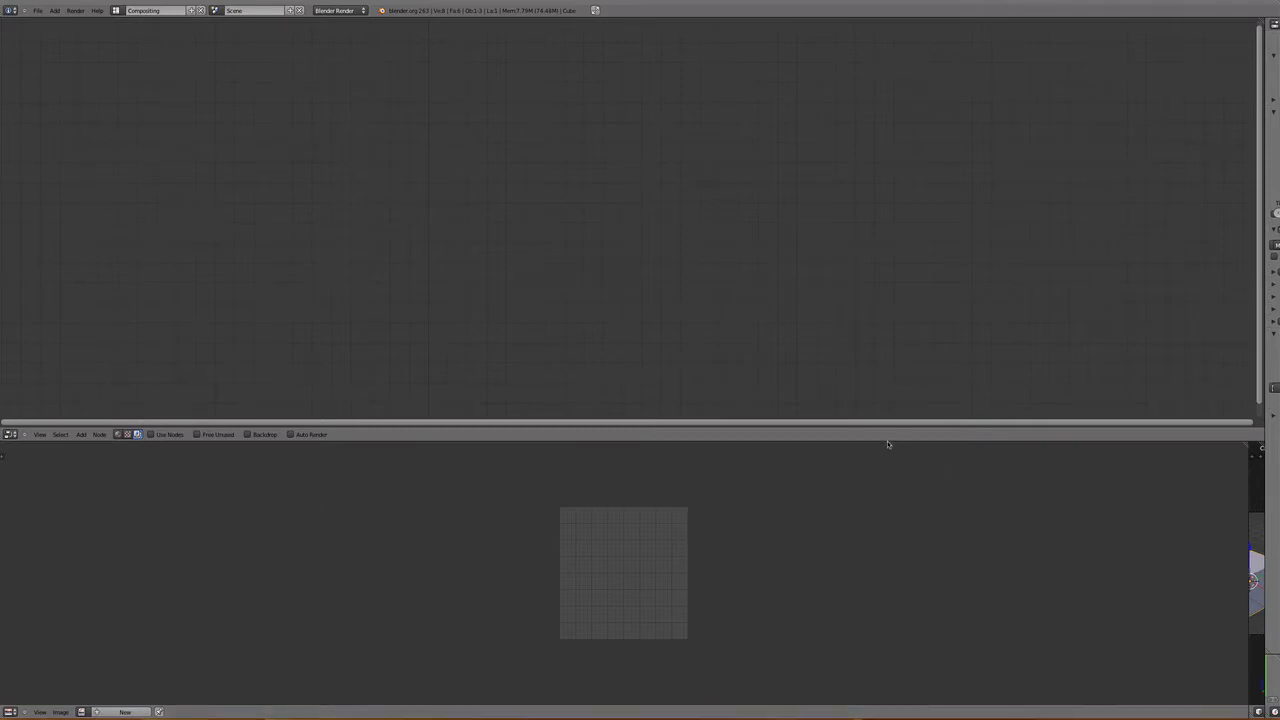
{"action": "left_click_drag", "start_coordinate": [889, 444], "coordinate": [891, 403]}
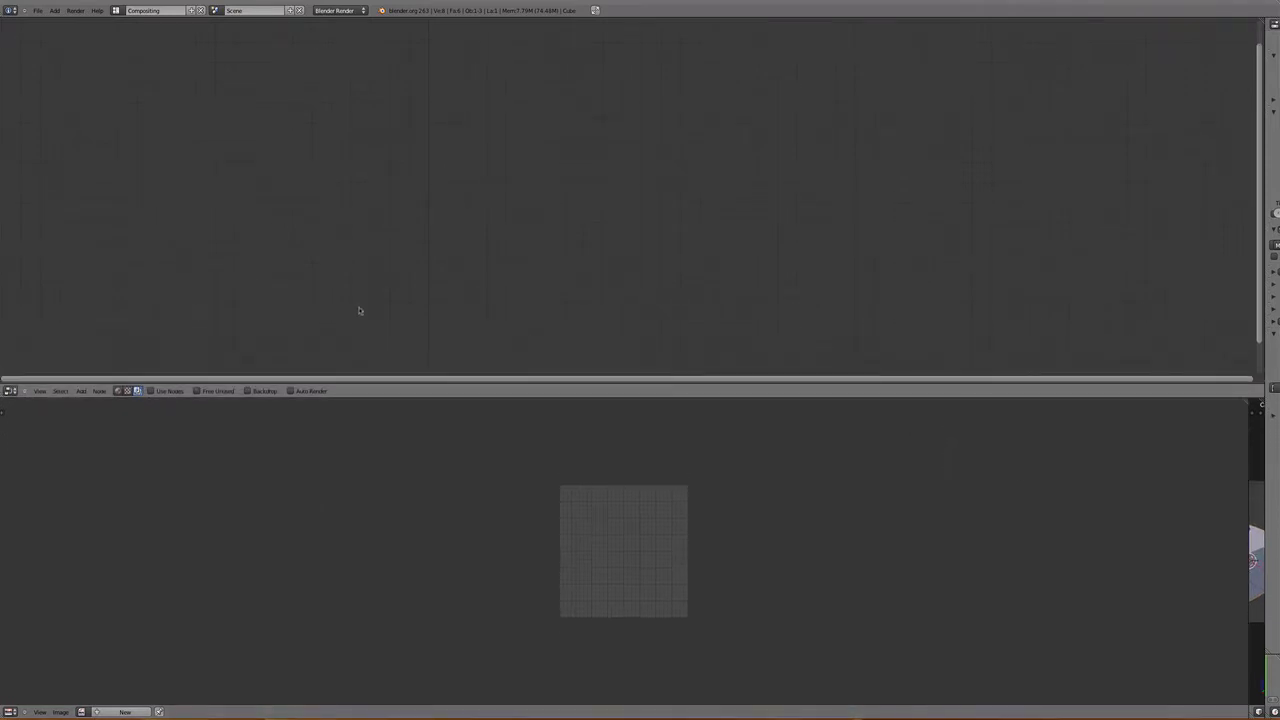
- Enable Use Nodes for compositing, move the Composite node closer and delete the default Render Layers node
{"action": "left_click", "coordinate": [150, 391]}
{"action": "left_click_drag", "start_coordinate": [487, 176], "coordinate": [138, 156]}
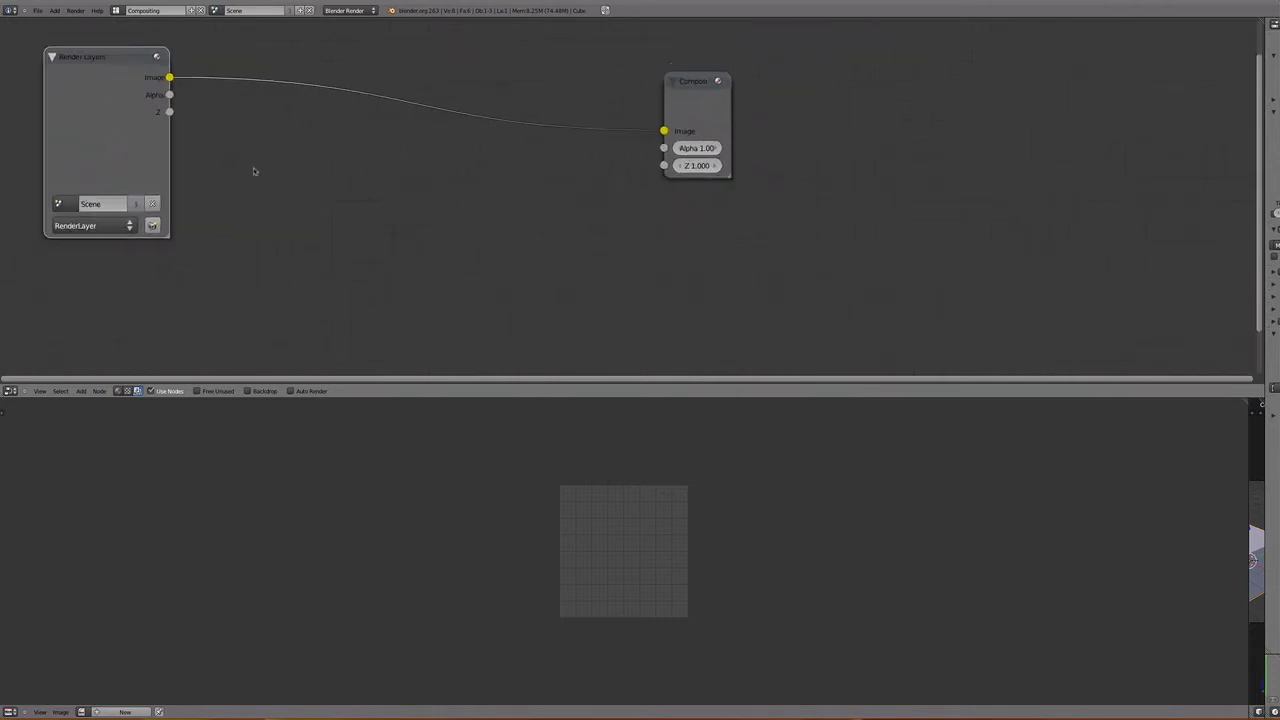
{"action": "scroll", "coordinate": [254, 171], "scroll_direction": "down", "scroll_amount": 2}
{"action": "left_click_drag", "start_coordinate": [308, 143], "coordinate": [298, 106]}
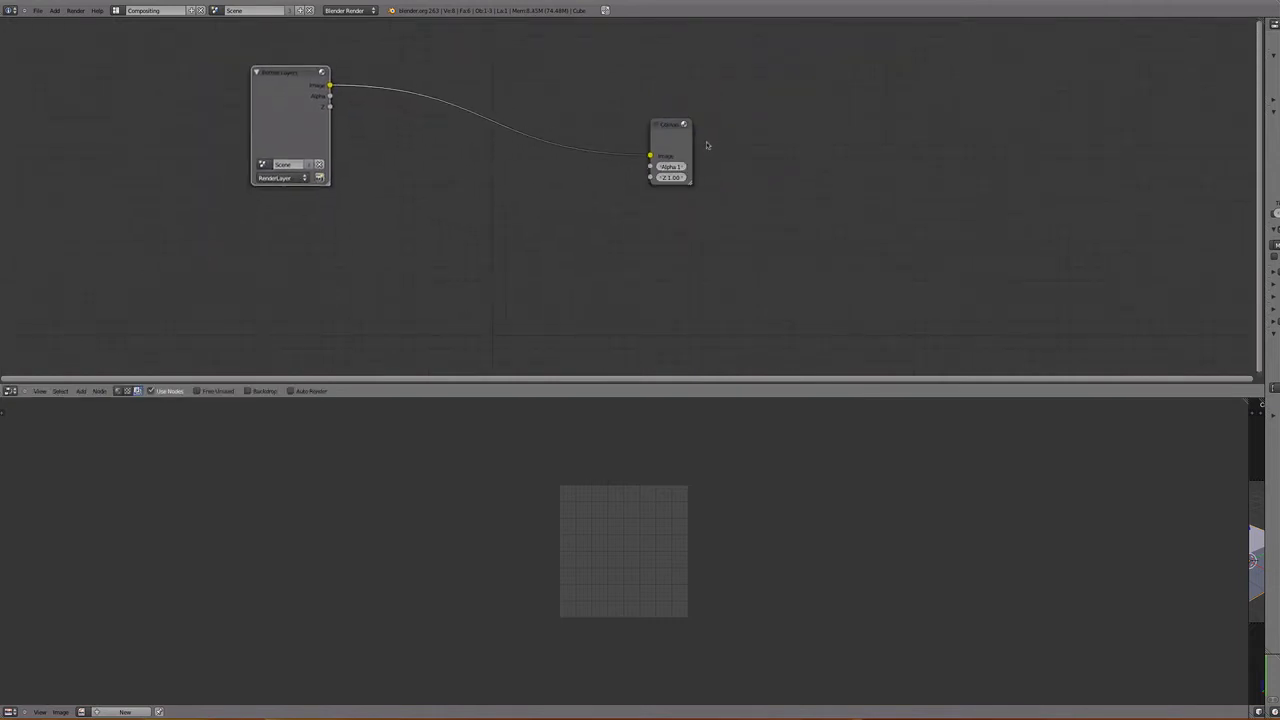
{"action": "left_click_drag", "start_coordinate": [658, 152], "coordinate": [491, 252]}
{"action": "left_click", "coordinate": [276, 93]}
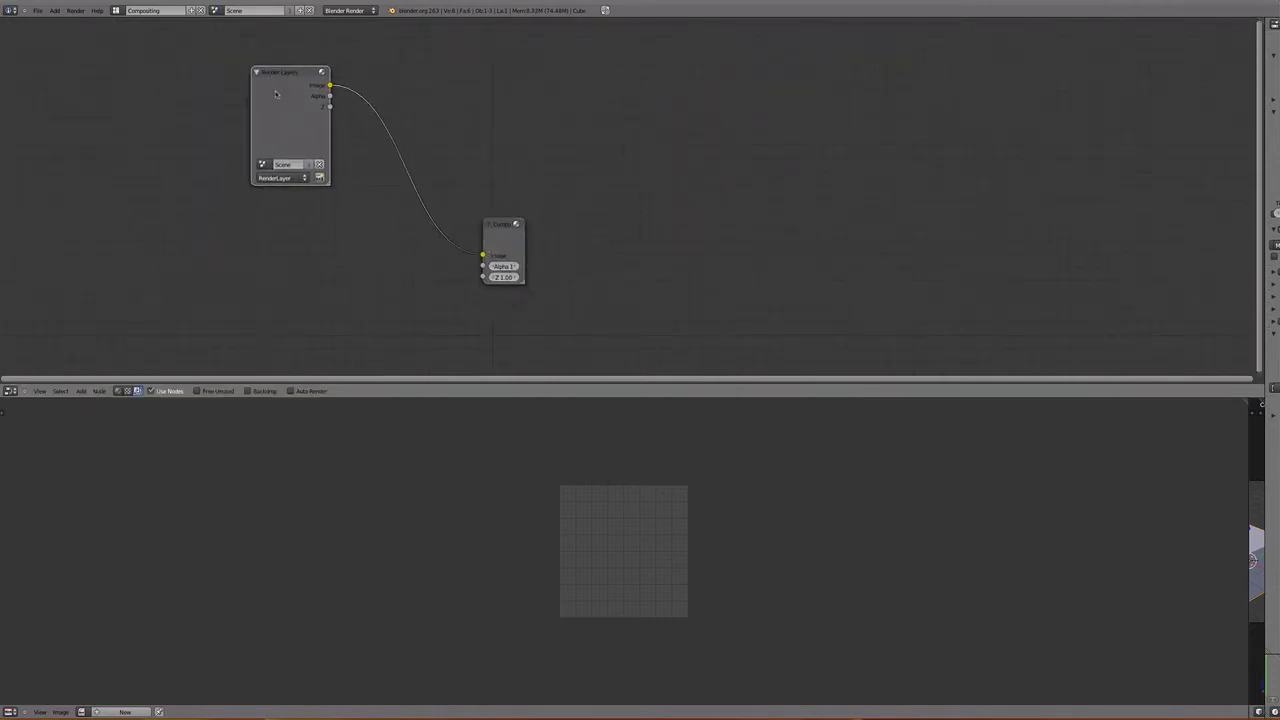
{"action": "key", "text": "x"}
- Bring flower.jpeg from the Finder folder "more images" into the Blender node editor as an Image node
{"action": "key", "text": "shift+a"}
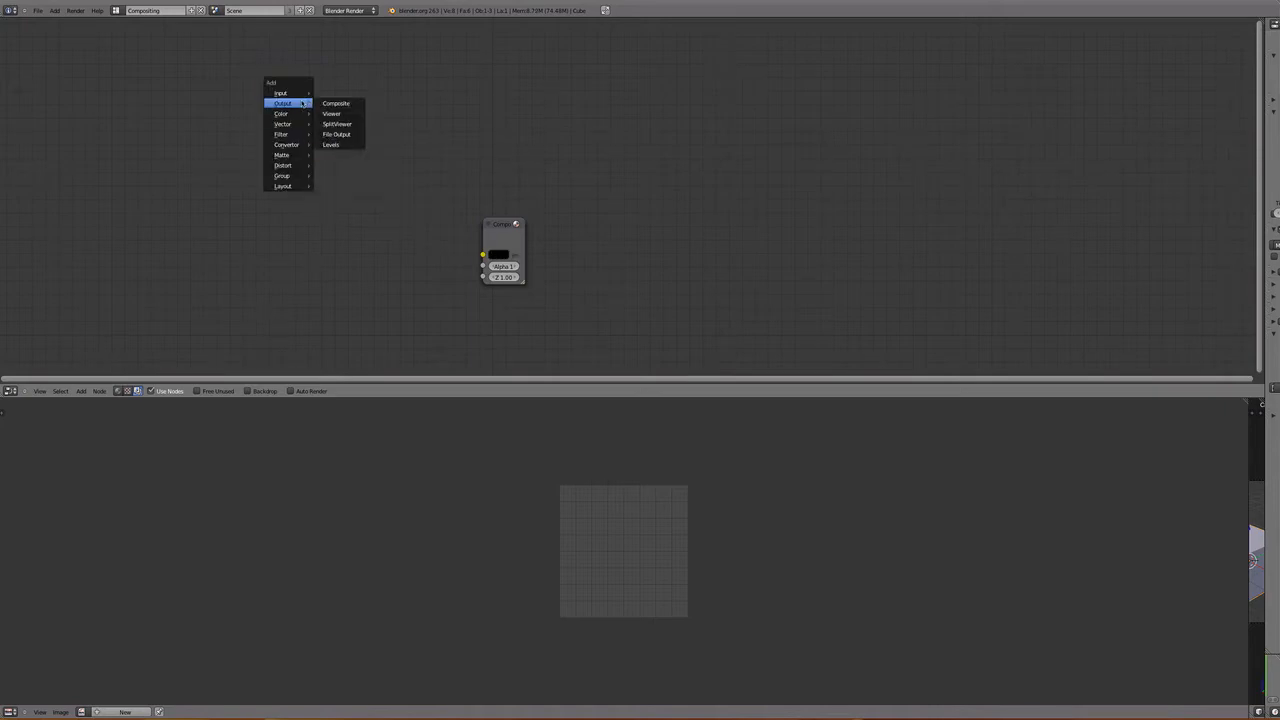
{"action": "key", "text": "super+Tab"}
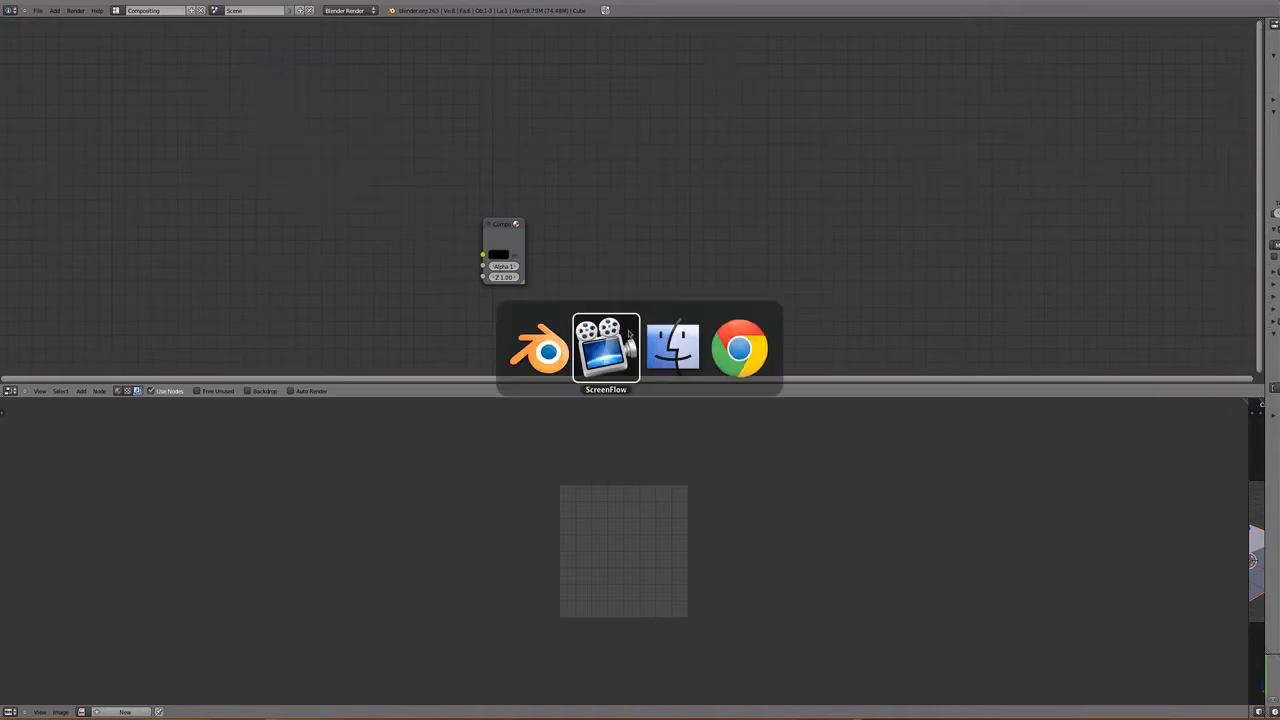
{"action": "key", "text": "Tab"}
{"action": "left_click_drag", "start_coordinate": [1116, 140], "coordinate": [205, 128]}
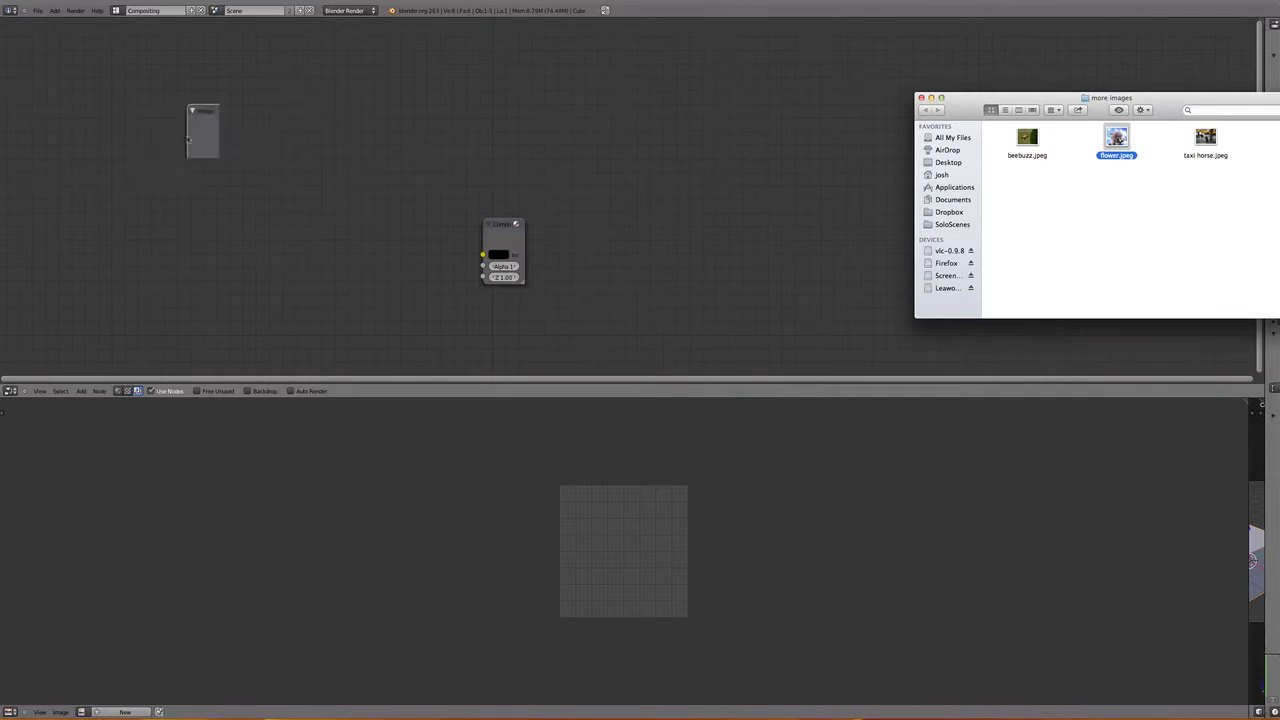
{"action": "left_click", "coordinate": [897, 10]}
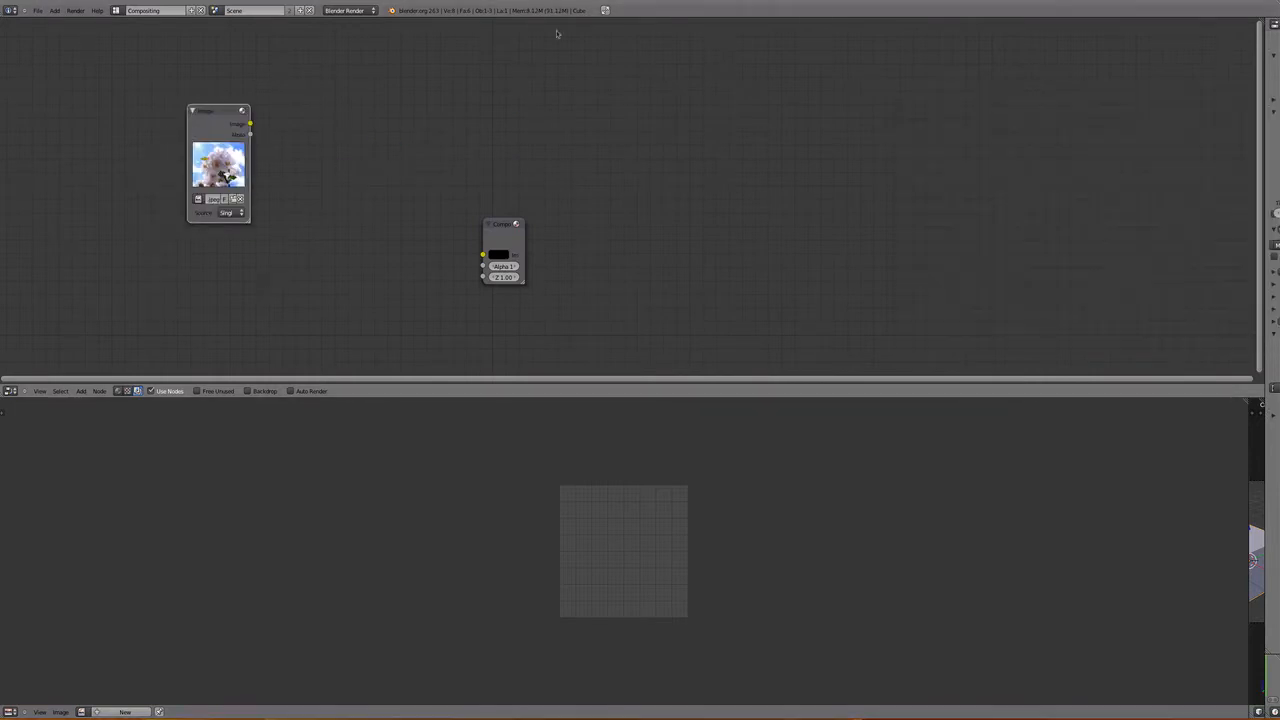
- Replace the Composite node with a Viewer node and connect the flower image's Image output to it
{"action": "left_click_drag", "start_coordinate": [250, 125], "coordinate": [476, 252]}
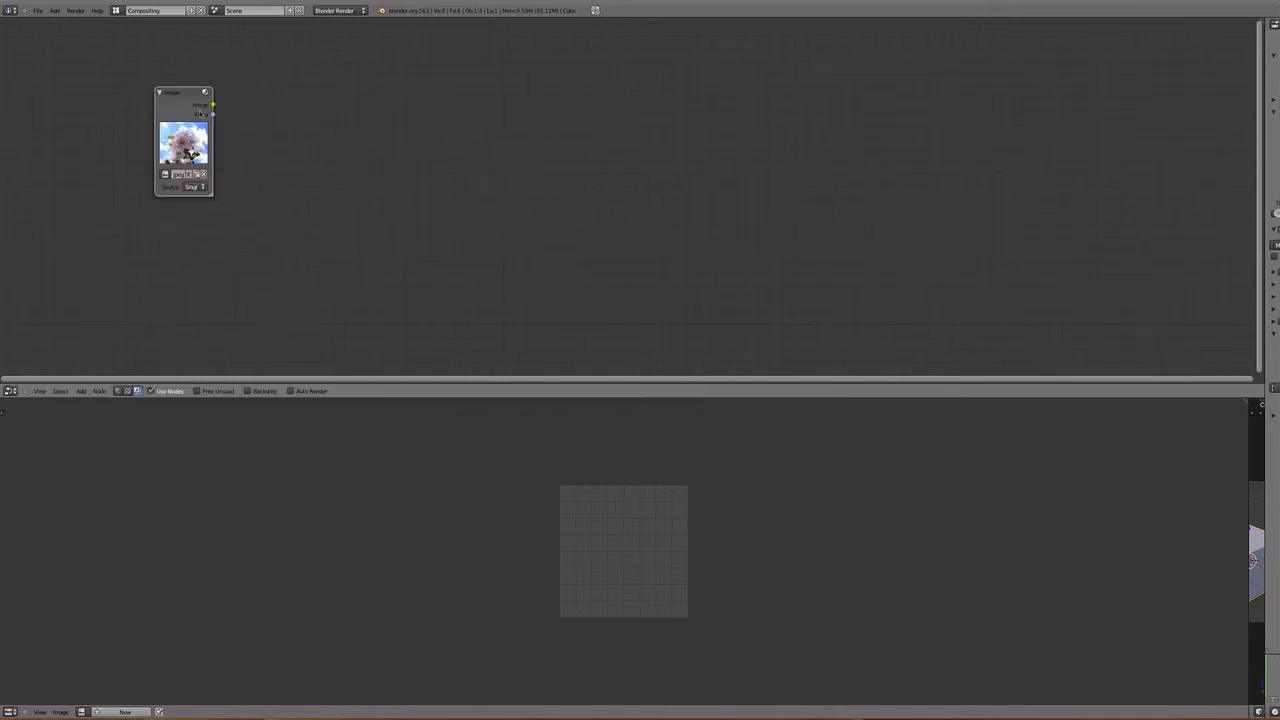
{"action": "key", "text": "shift+a"}
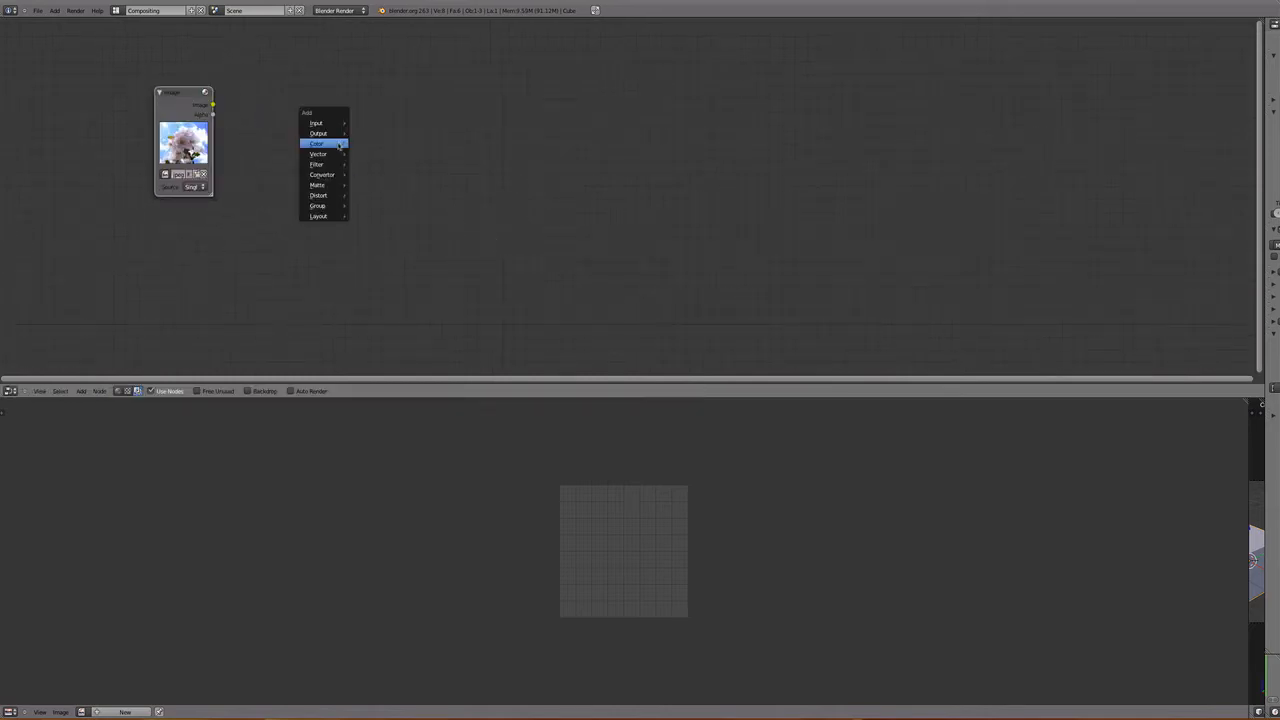
{"action": "mouse_move", "coordinate": [328, 134]}
{"action": "left_click", "coordinate": [366, 146]}
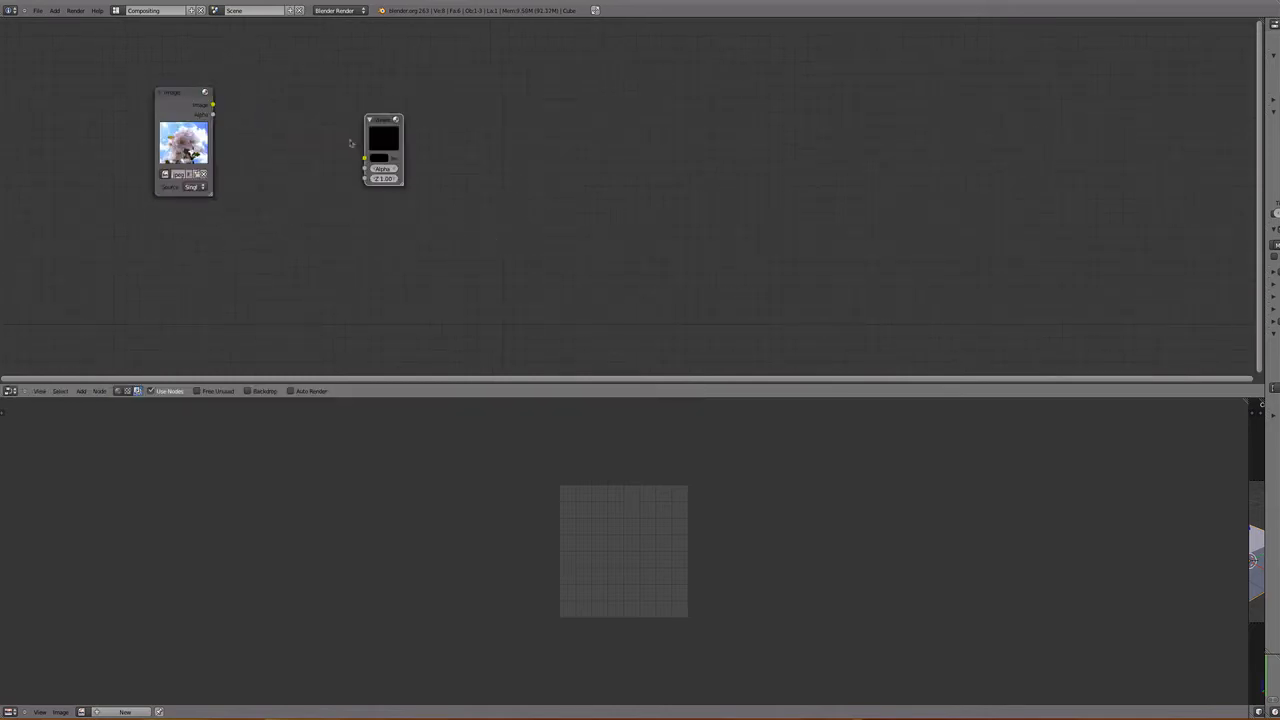
{"action": "left_click", "coordinate": [380, 162]}
{"action": "key", "text": "f"}
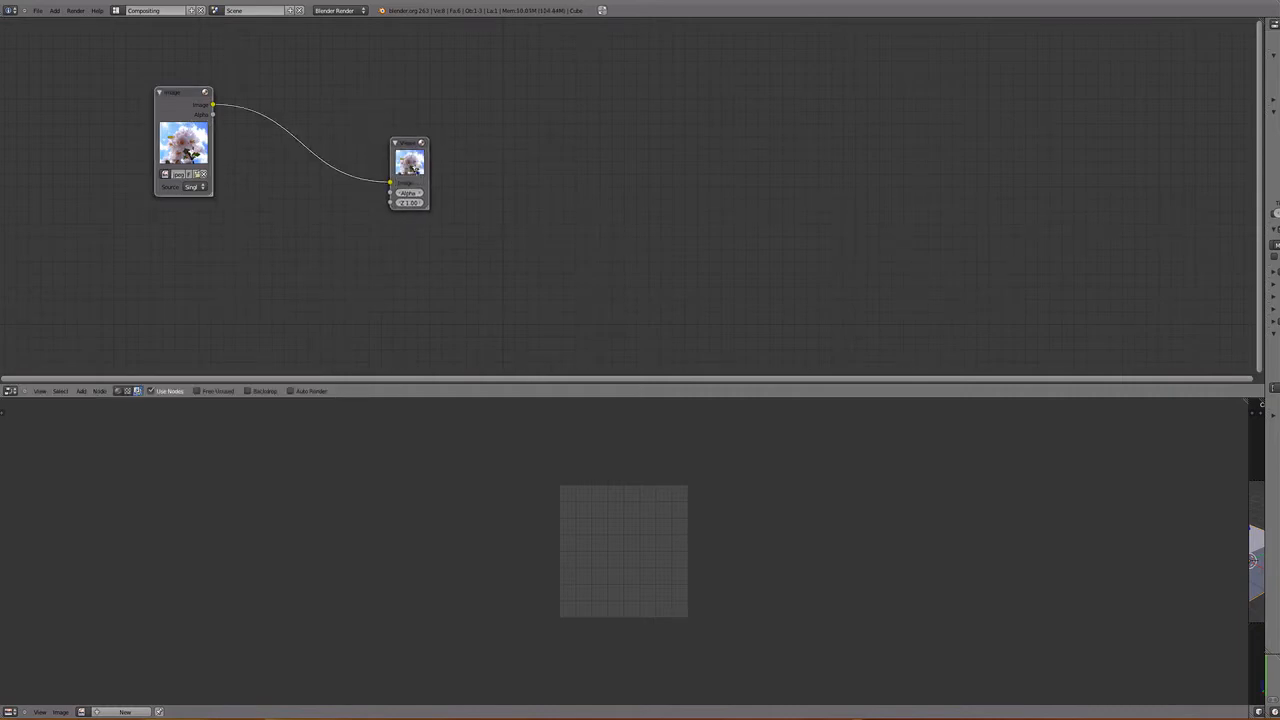
- Spread the Image and Viewer nodes apart, placing the Image node in the upper corner of the node editor
{"action": "left_click_drag", "start_coordinate": [408, 158], "coordinate": [400, 201]}
{"action": "left_click_drag", "start_coordinate": [170, 125], "coordinate": [75, 72]}
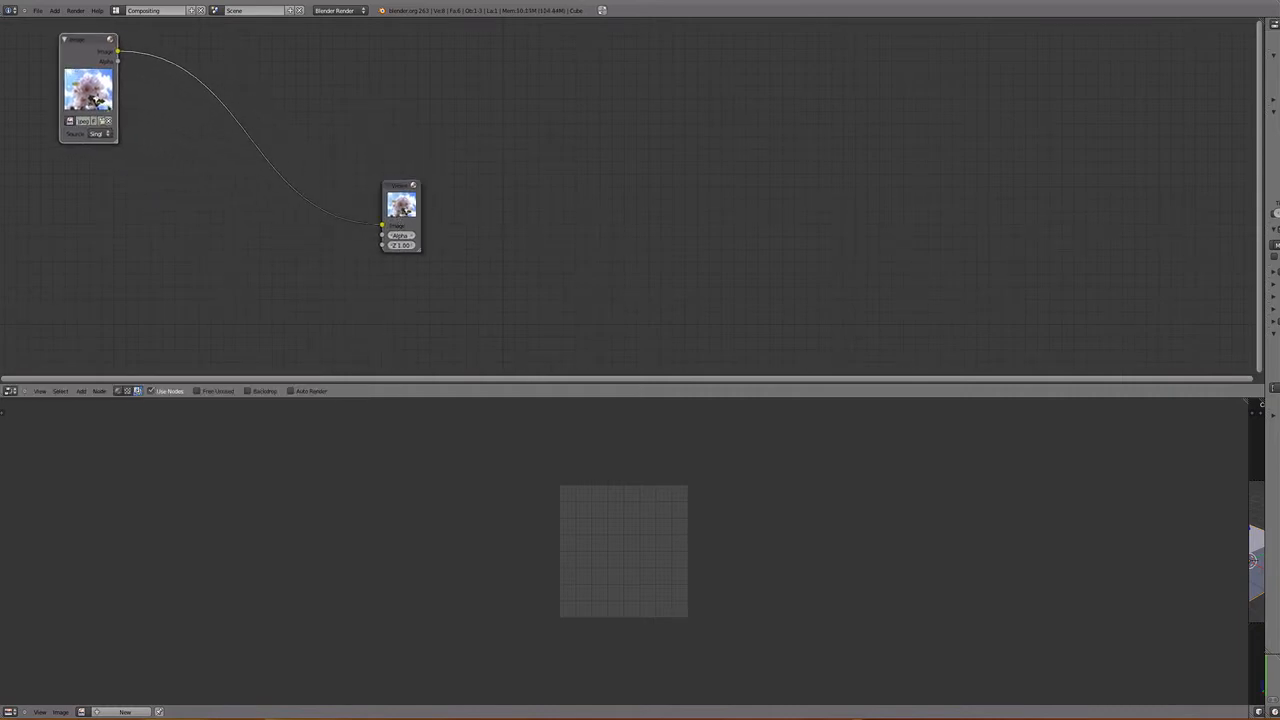
{"action": "scroll", "coordinate": [163, 271], "scroll_direction": "up", "scroll_amount": 1}
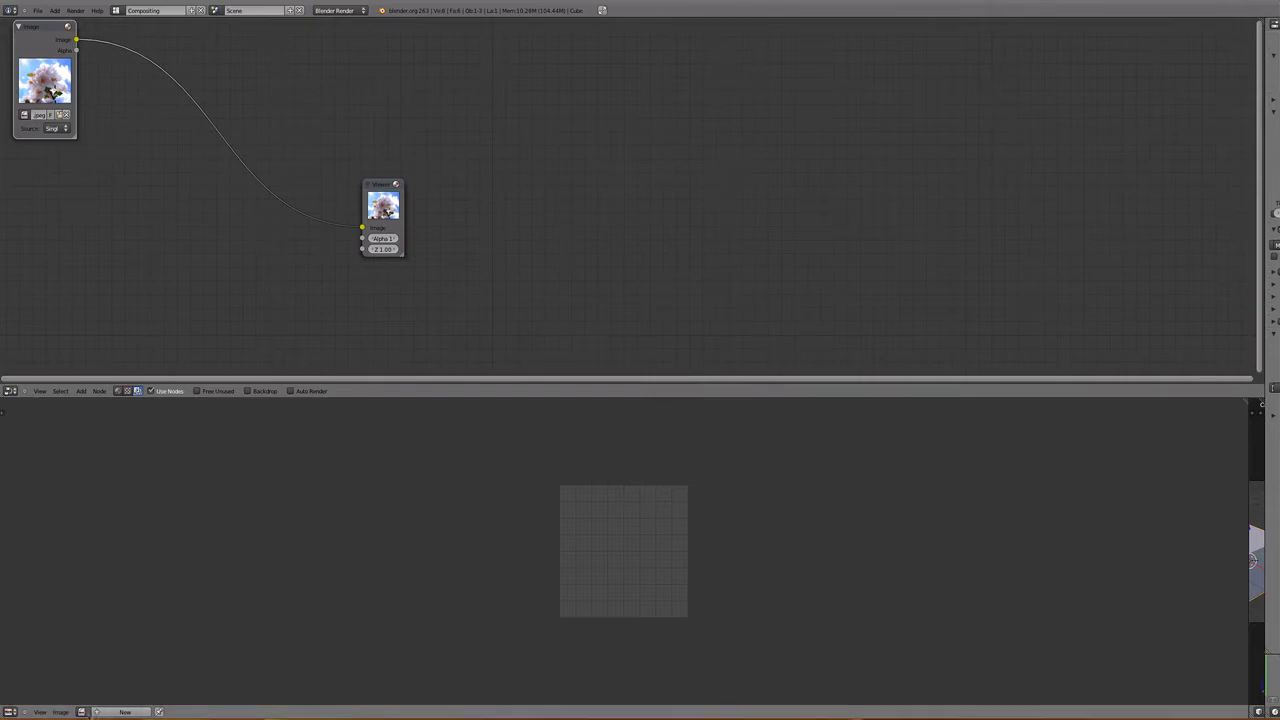
- Display the Viewer Node result in the image editor and enlarge that editor to show the flower bigger
{"action": "left_click", "coordinate": [97, 712]}
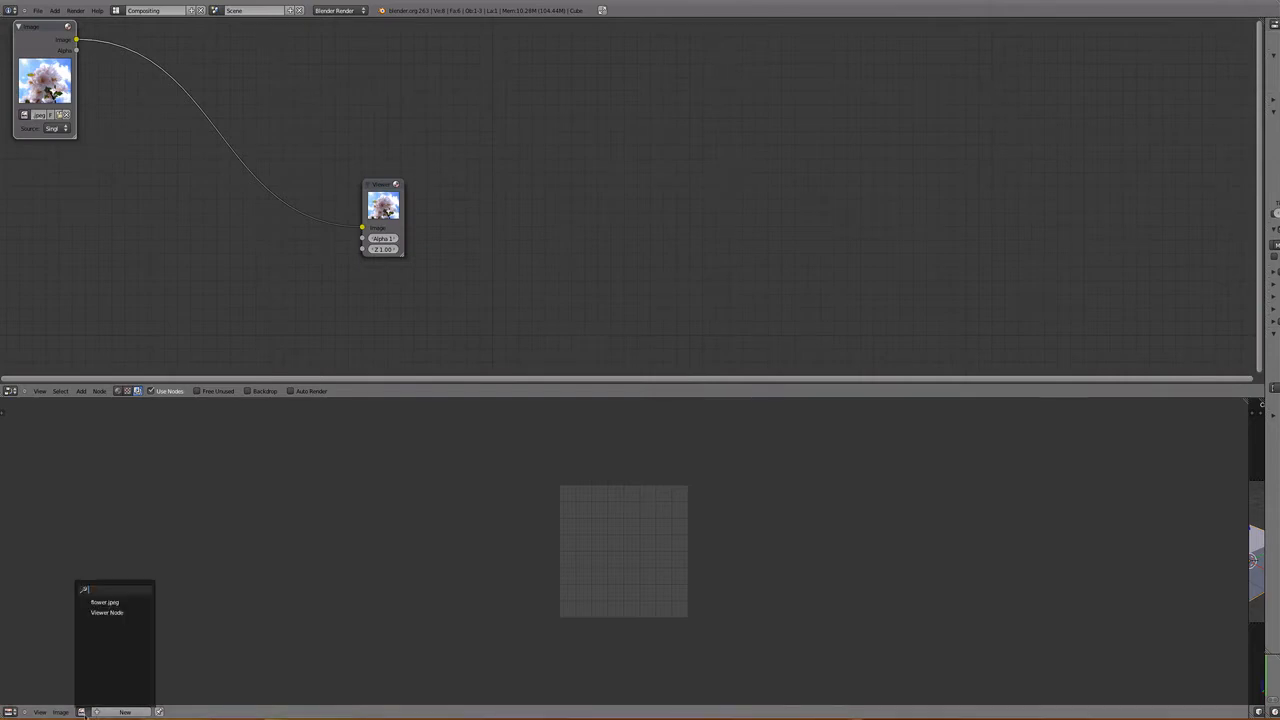
{"action": "left_click", "coordinate": [118, 612]}
{"action": "scroll", "coordinate": [600, 550], "scroll_direction": "up", "scroll_amount": 2}
{"action": "scroll", "coordinate": [600, 550], "scroll_direction": "down", "scroll_amount": 5}
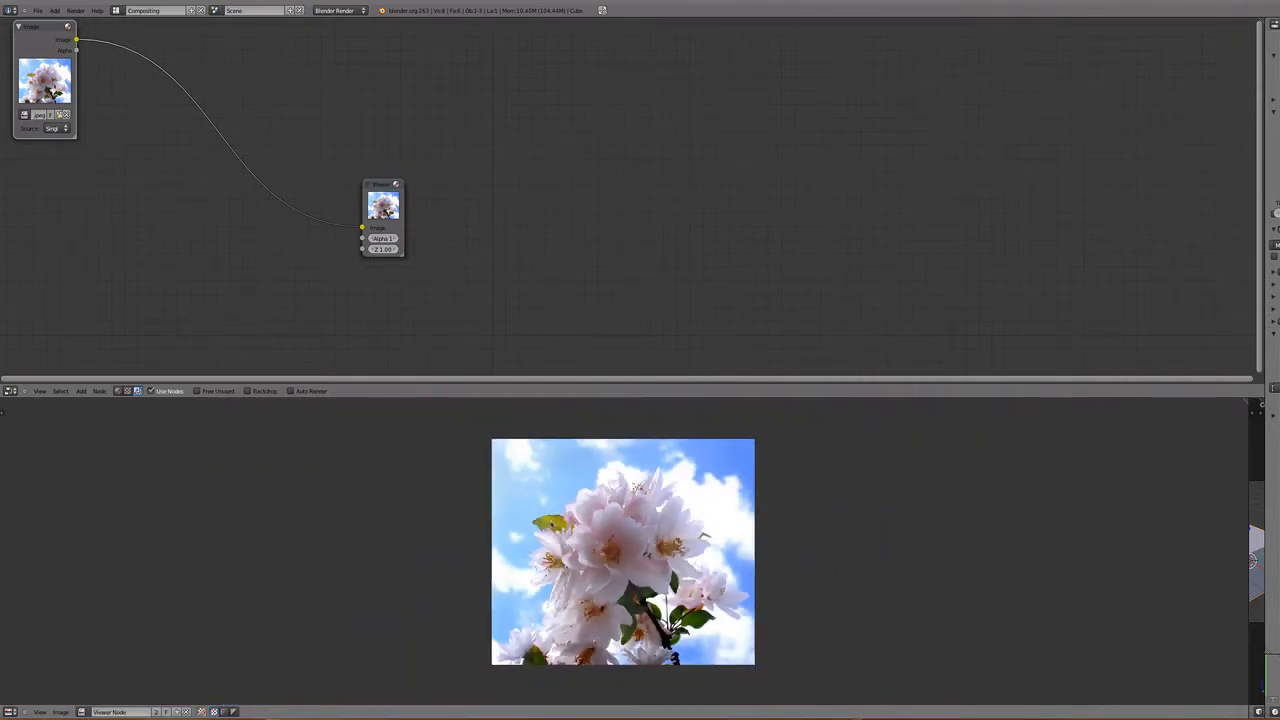
{"action": "scroll", "coordinate": [600, 467], "scroll_direction": "up", "scroll_amount": 1}
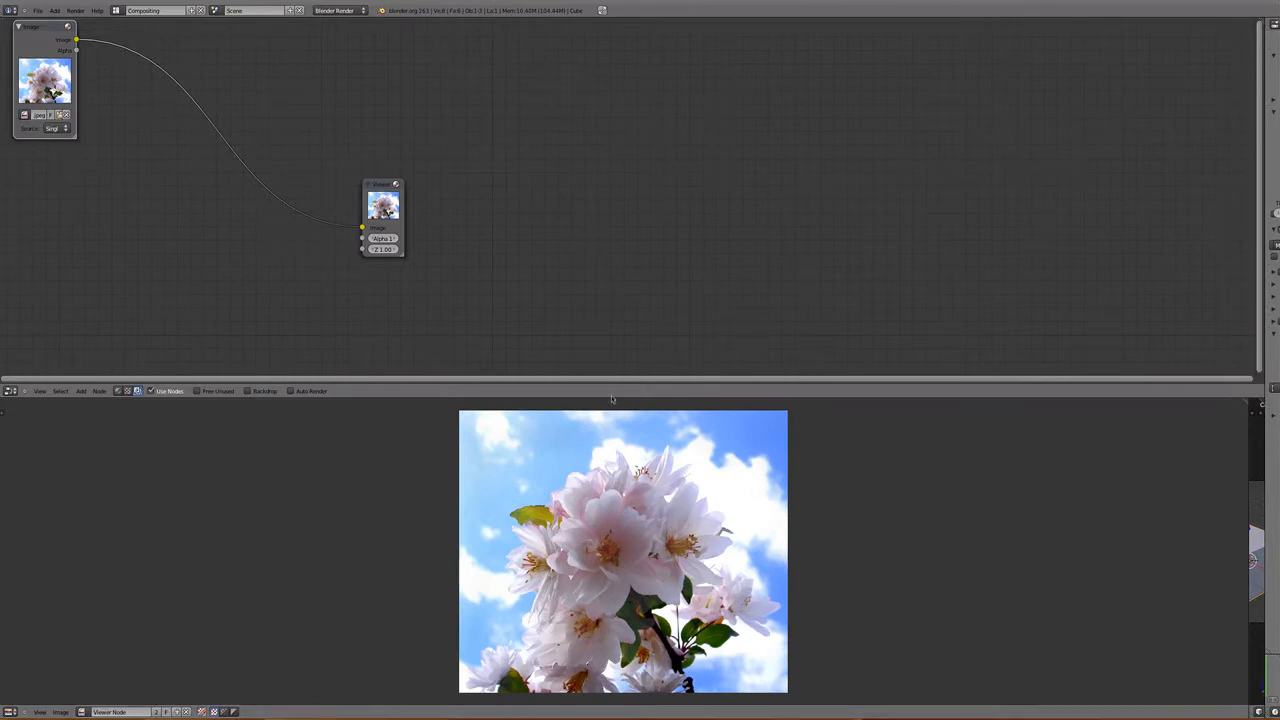
{"action": "left_click_drag", "start_coordinate": [614, 398], "coordinate": [614, 332]}
{"action": "scroll", "coordinate": [617, 453], "scroll_direction": "up", "scroll_amount": 1}
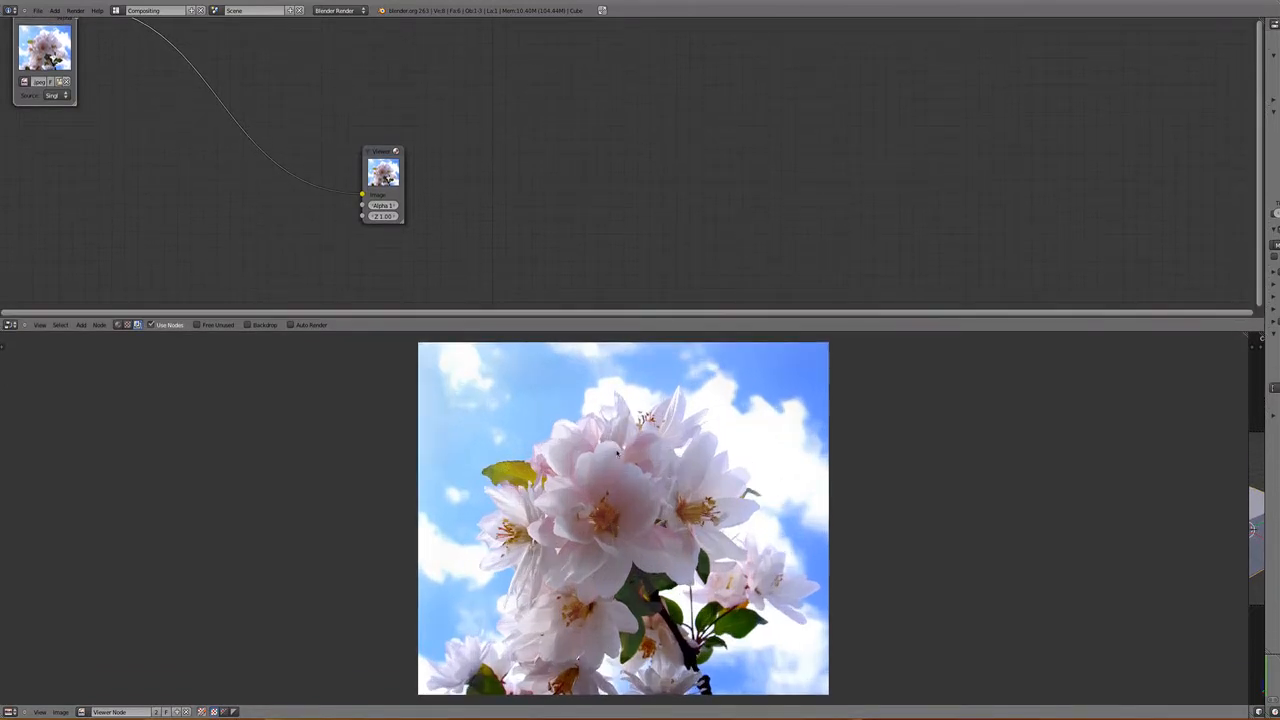
- Rearrange the Image and Viewer nodes and insert an RGB Curves node on the link between them
{"action": "left_click_drag", "start_coordinate": [66, 60], "coordinate": [165, 138]}
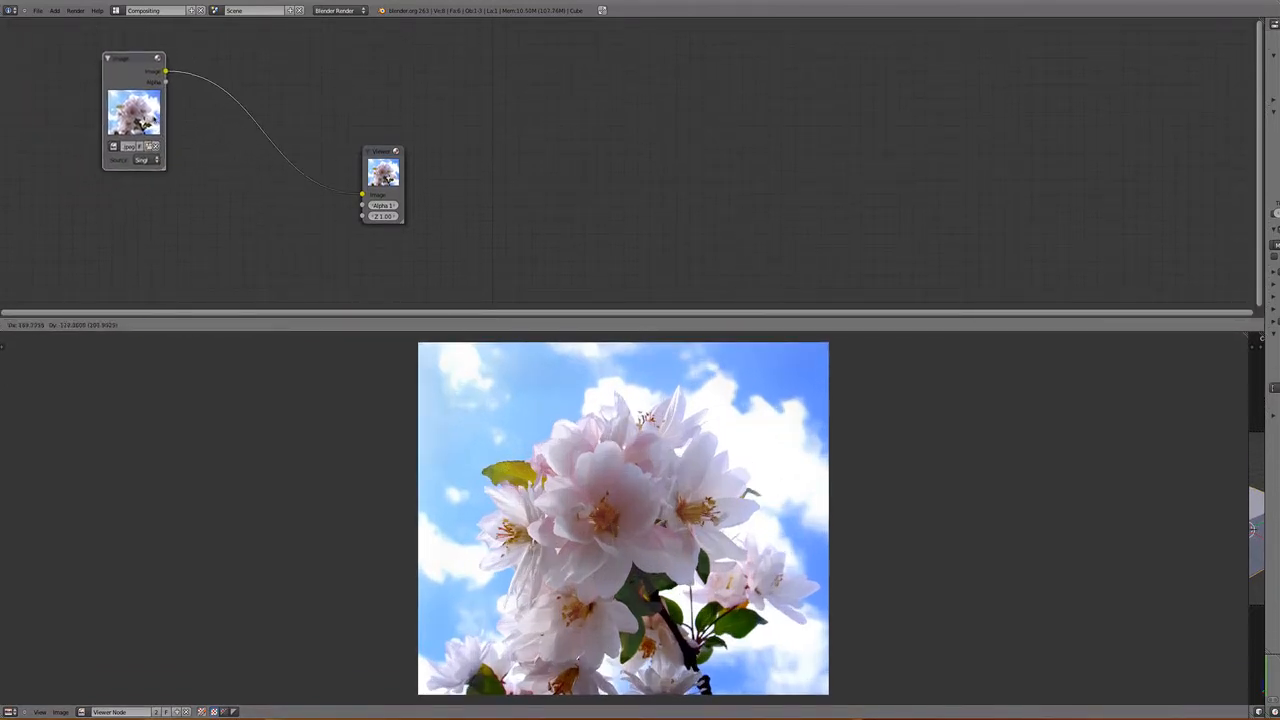
{"action": "left_click_drag", "start_coordinate": [389, 178], "coordinate": [324, 229]}
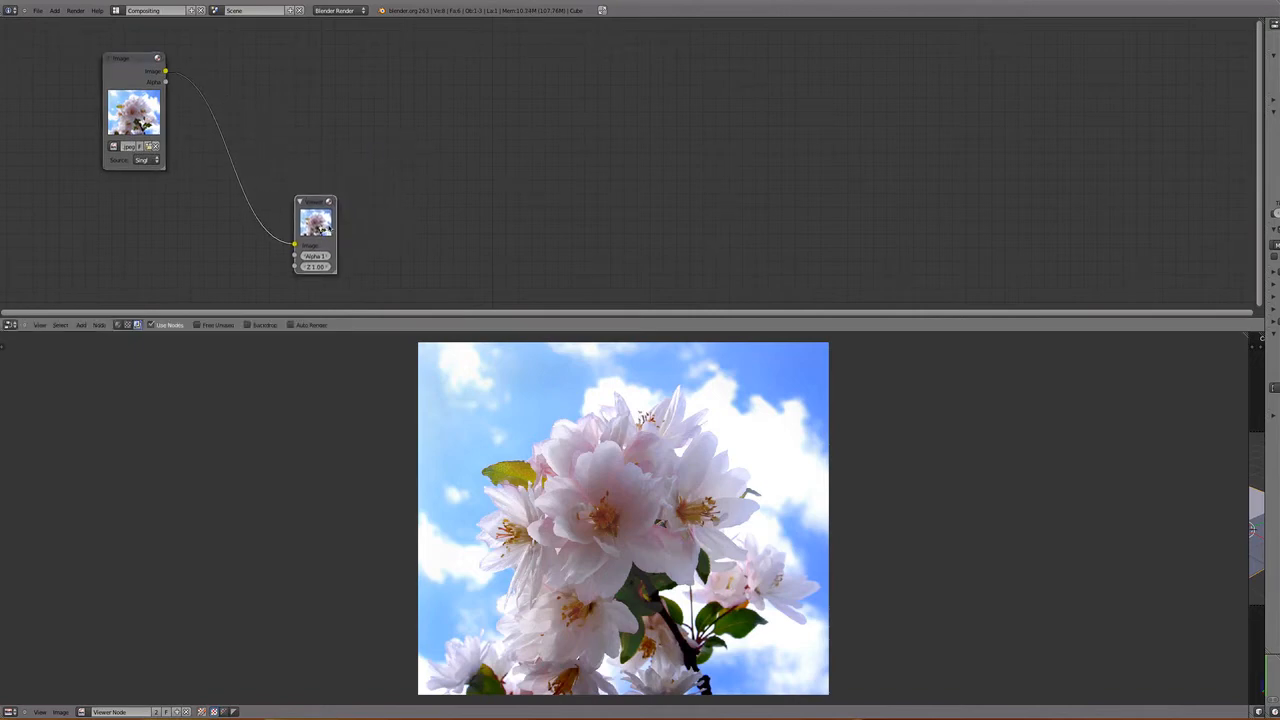
{"action": "left_click_drag", "start_coordinate": [153, 100], "coordinate": [102, 83]}
{"action": "key", "text": "shift+a"}
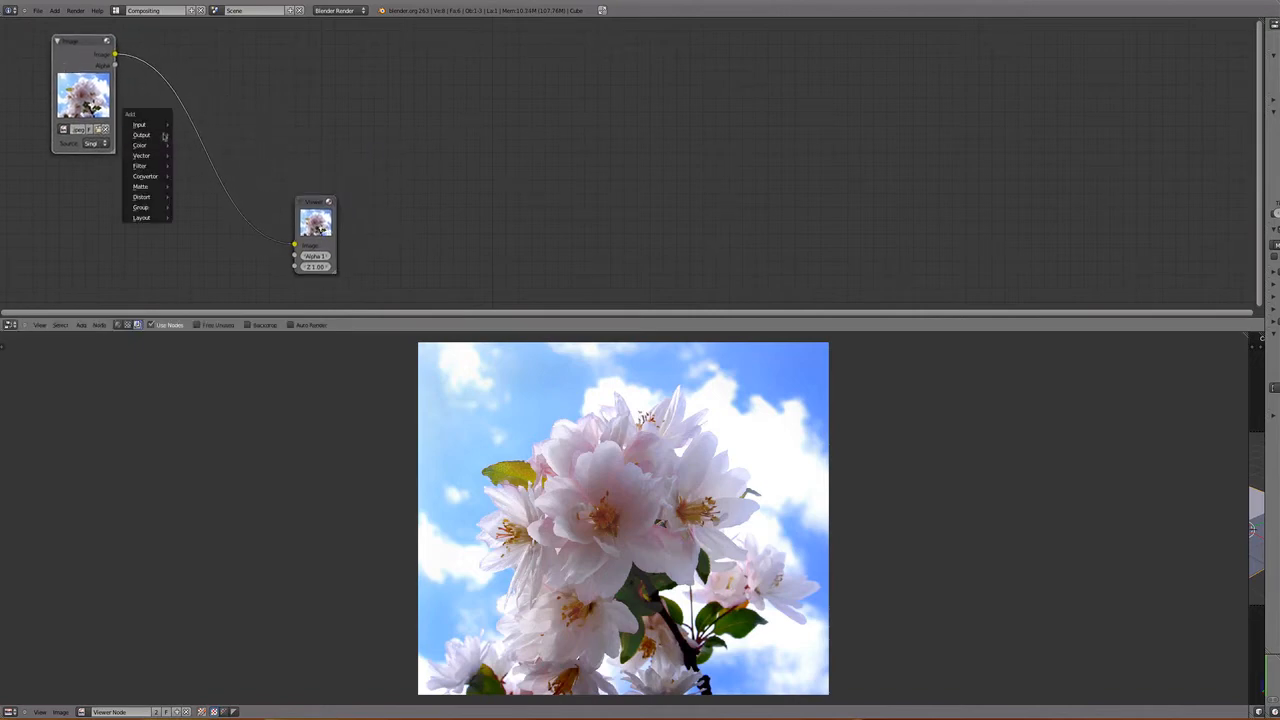
{"action": "left_click", "coordinate": [185, 145]}
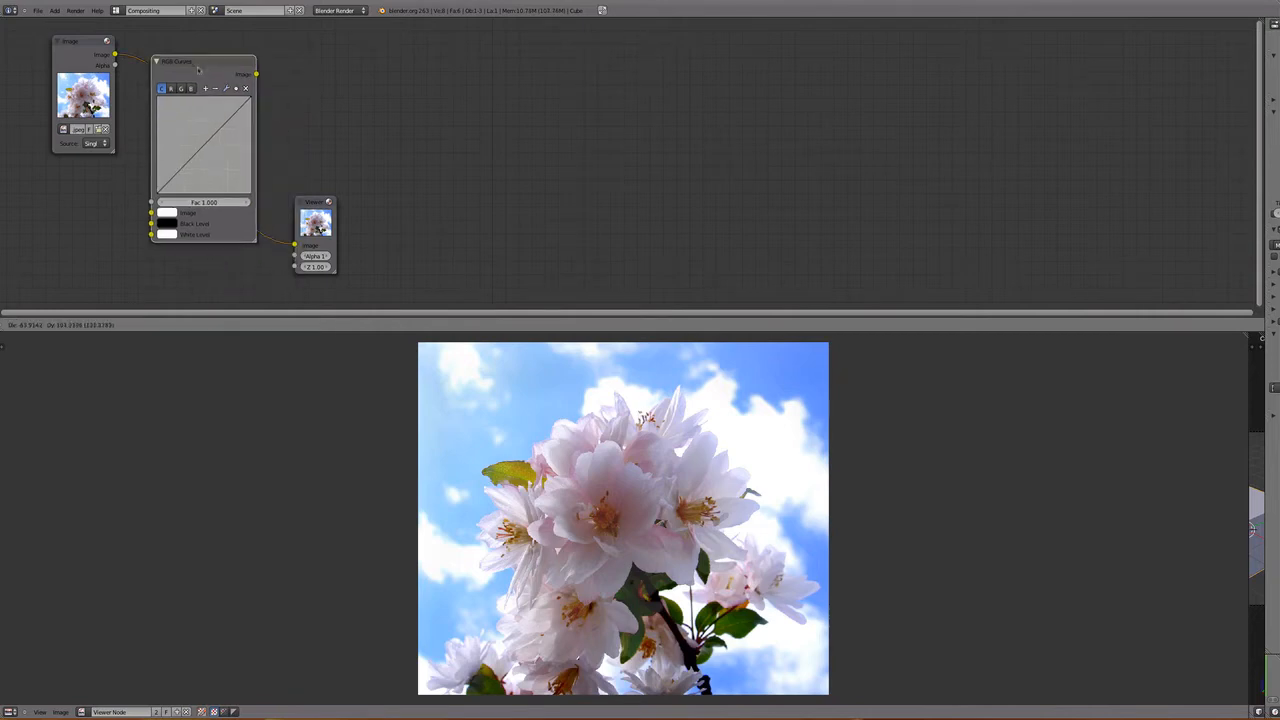
{"action": "left_click", "coordinate": [276, 157]}
- Space out the RGB Curves and Viewer nodes so the whole node chain is clearly readable
{"action": "left_click_drag", "start_coordinate": [315, 205], "coordinate": [472, 195]}
{"action": "left_click_drag", "start_coordinate": [214, 62], "coordinate": [275, 48]}
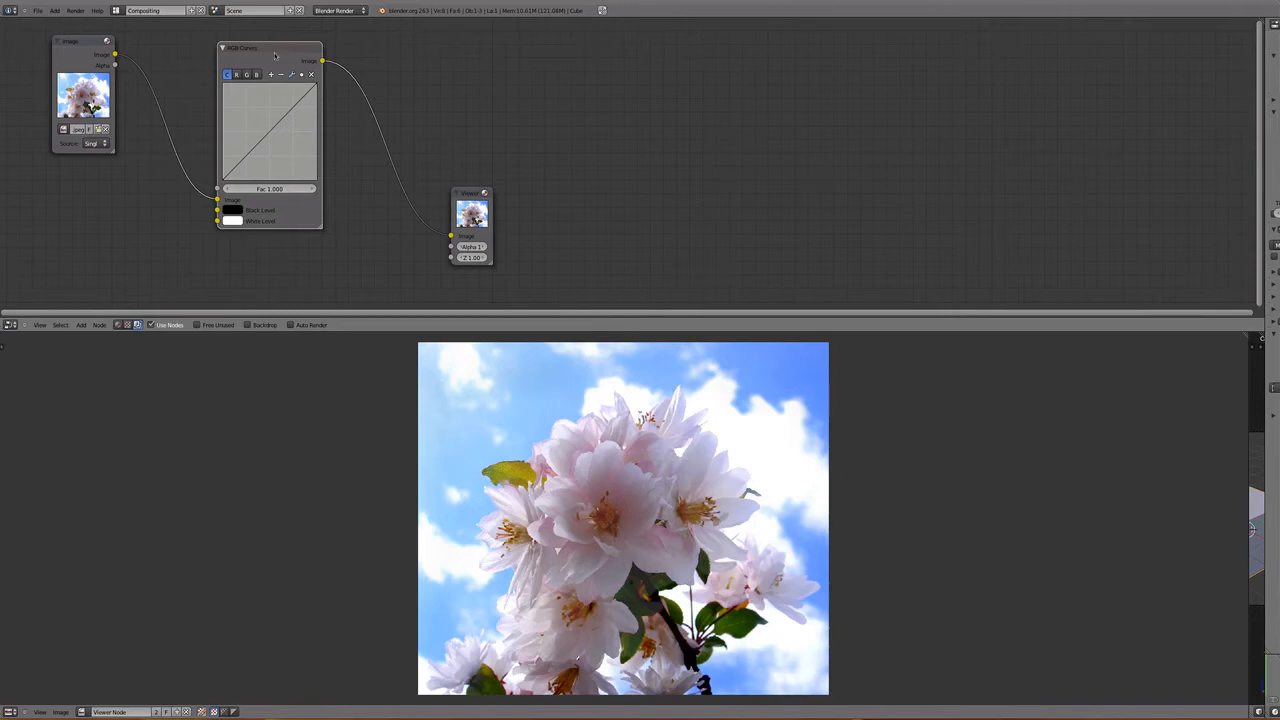
{"action": "left_click_drag", "start_coordinate": [274, 48], "coordinate": [282, 64]}
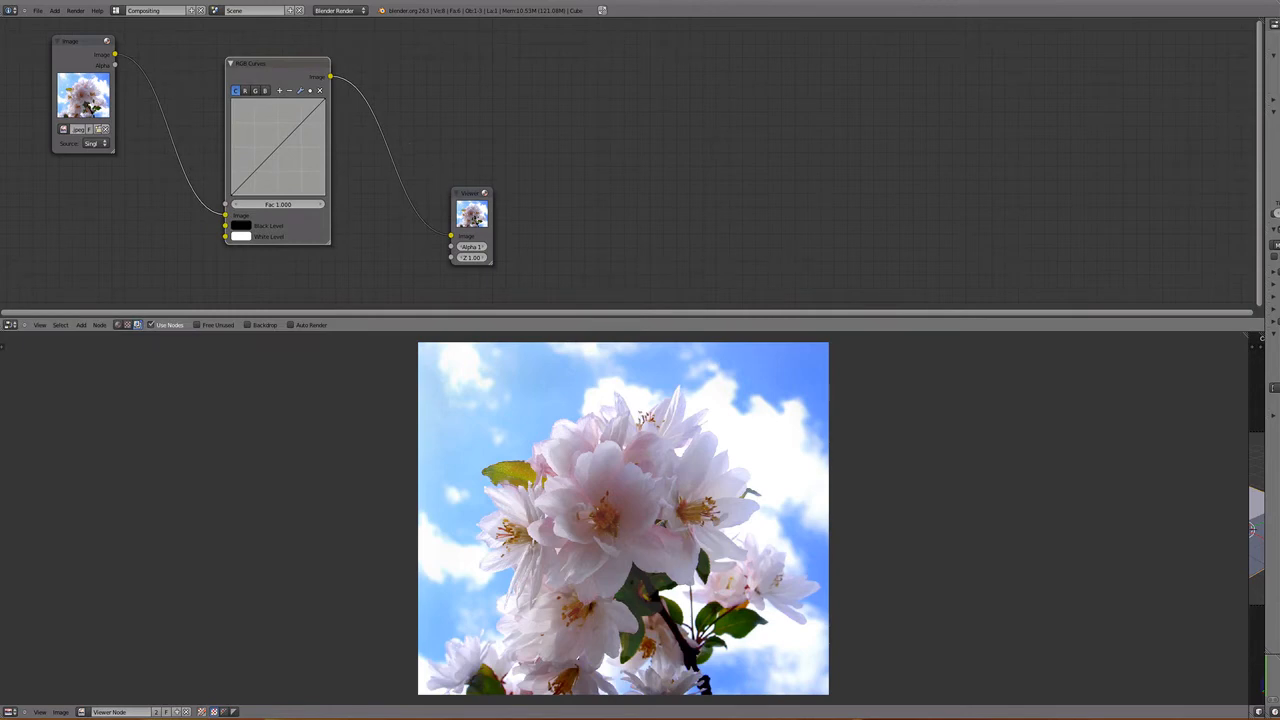
{"action": "left_click_drag", "start_coordinate": [476, 218], "coordinate": [472, 238]}
{"action": "left_click", "coordinate": [272, 66]}
{"action": "left_click_drag", "start_coordinate": [272, 66], "coordinate": [272, 72]}
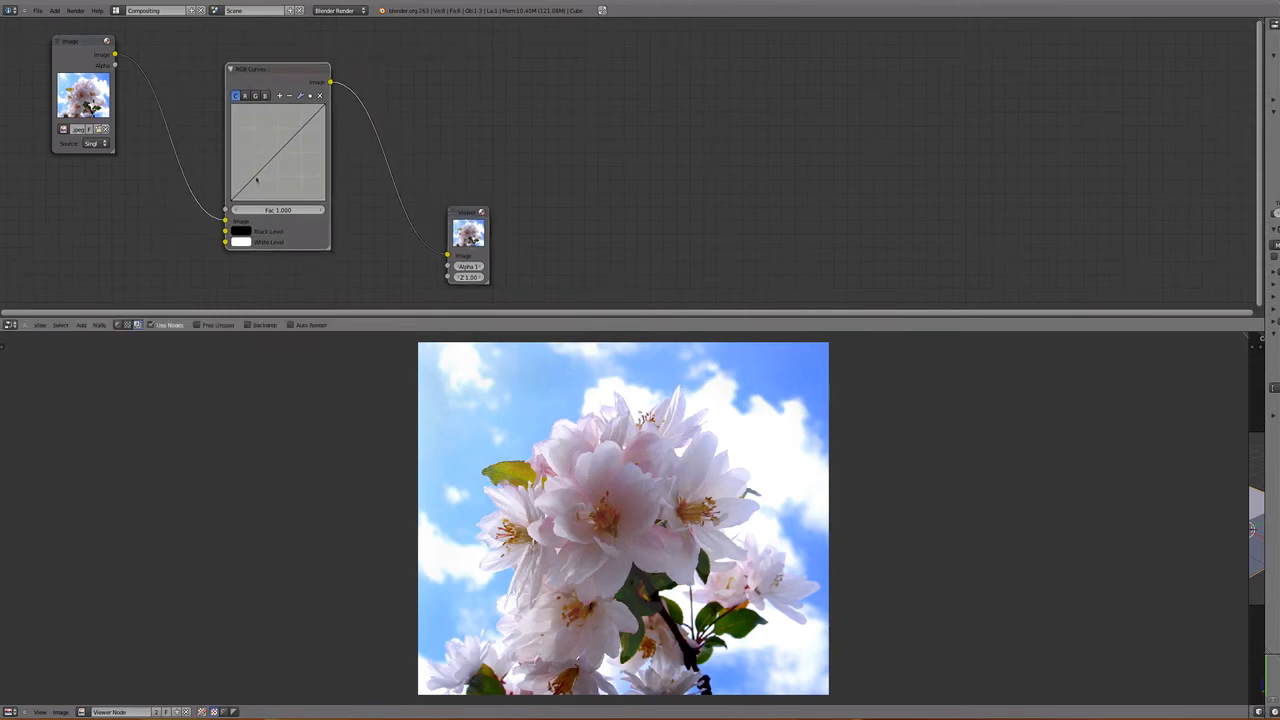
- Shape the combined RGB curve into an S by lowering a shadow point and raising a highlight point to boost contrast
{"action": "left_click_drag", "start_coordinate": [256, 179], "coordinate": [253, 189]}
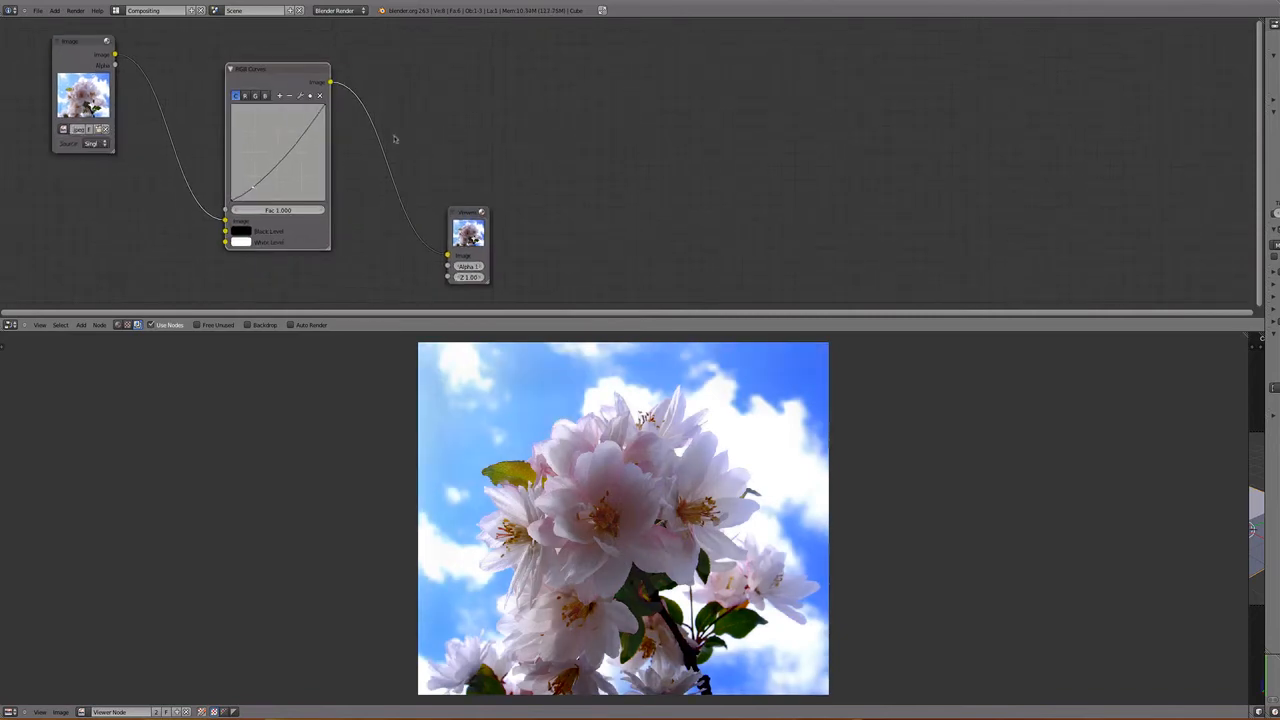
{"action": "left_click_drag", "start_coordinate": [254, 189], "coordinate": [245, 195]}
{"action": "left_click_drag", "start_coordinate": [308, 128], "coordinate": [307, 121]}
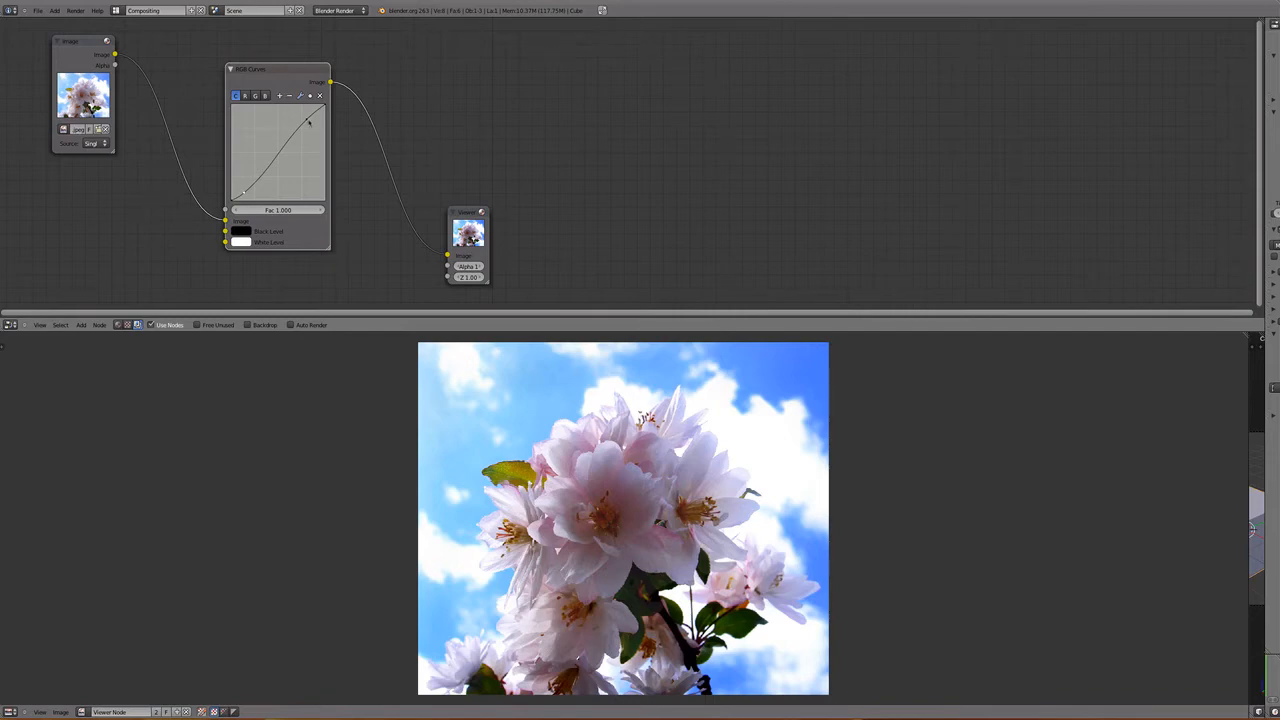
{"action": "left_click_drag", "start_coordinate": [307, 120], "coordinate": [303, 117]}
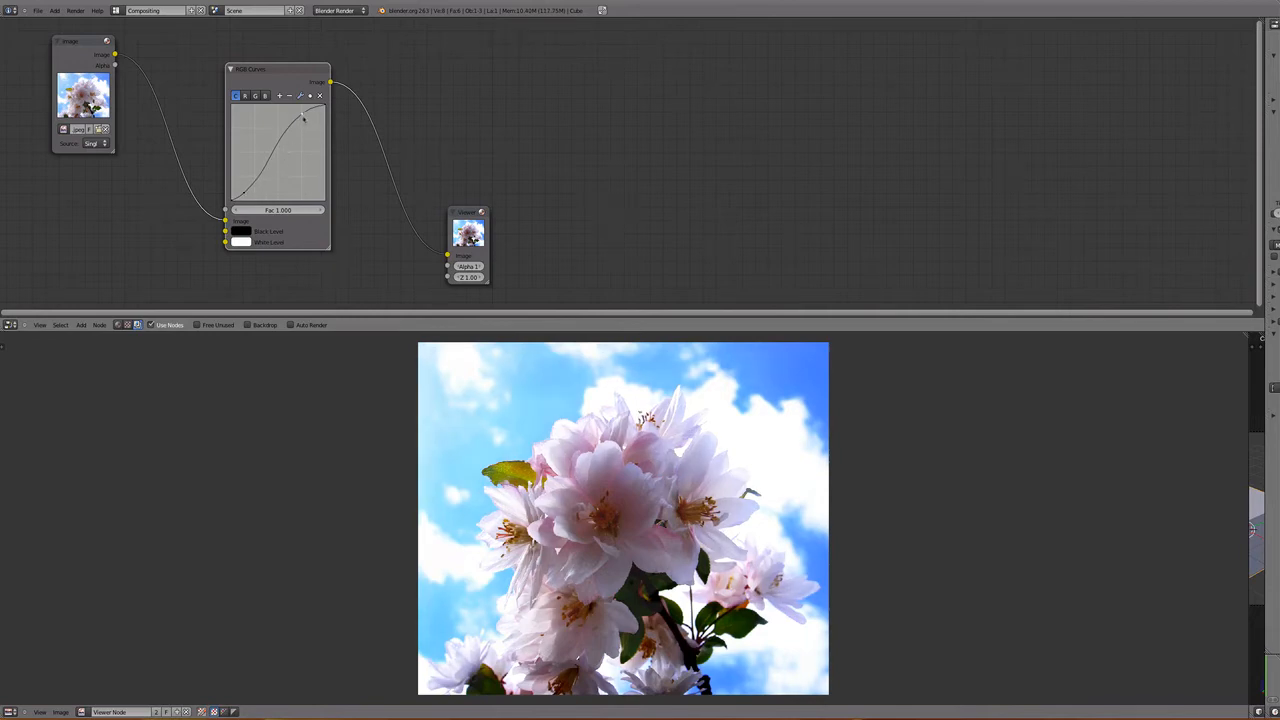
{"action": "left_click_drag", "start_coordinate": [301, 115], "coordinate": [301, 116]}
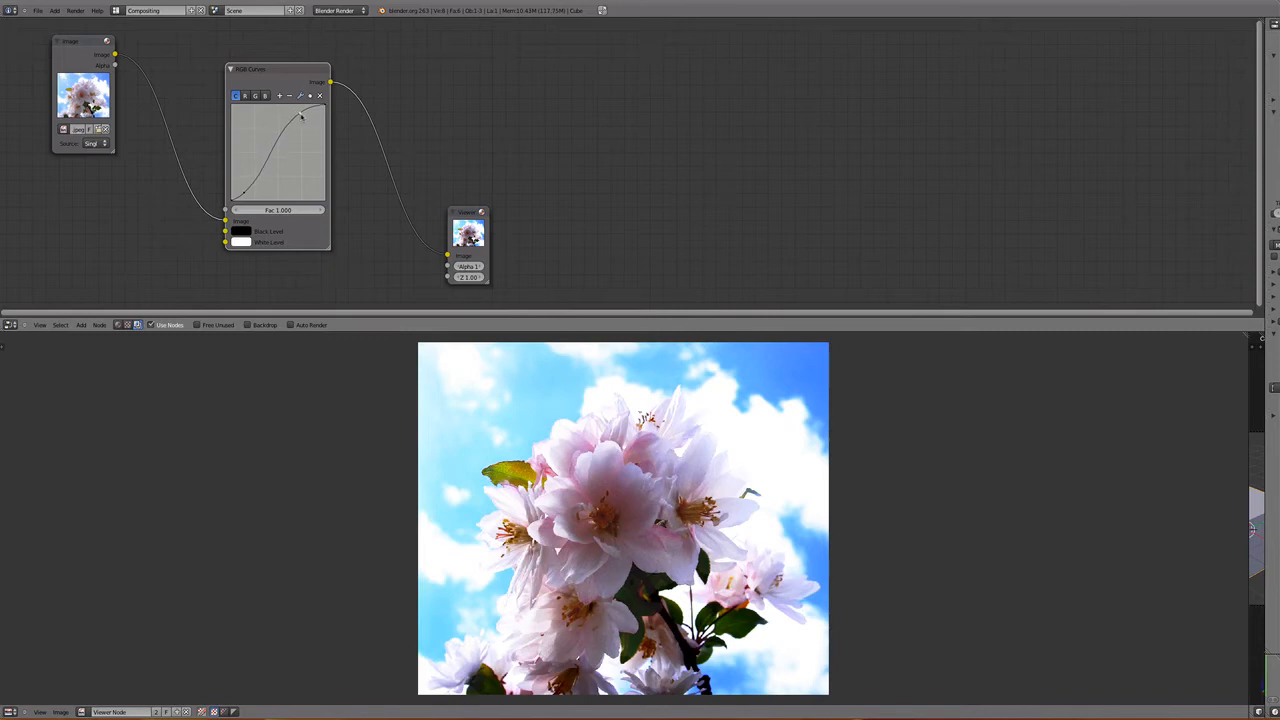
- Show the scopes with histogram, waveform and vectorscope beside the viewed flower image and widen their region
{"action": "key", "text": "t"}
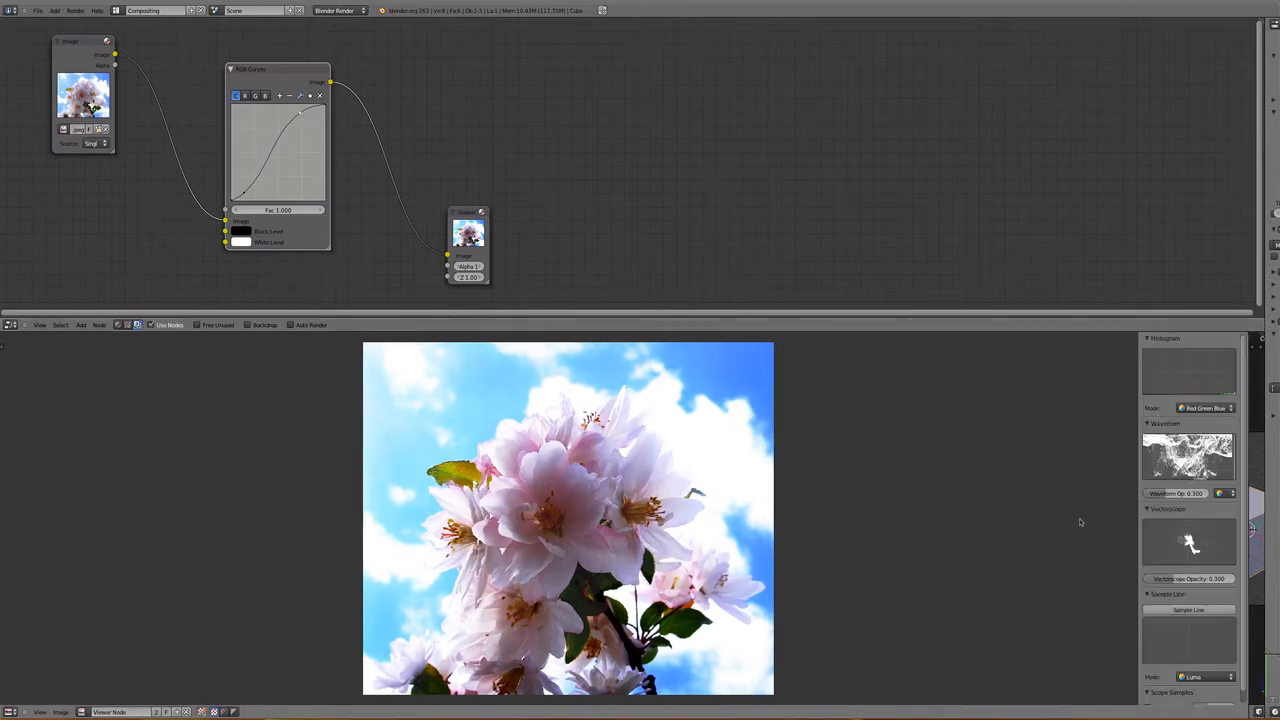
{"action": "left_click_drag", "start_coordinate": [1138, 424], "coordinate": [1043, 424]}
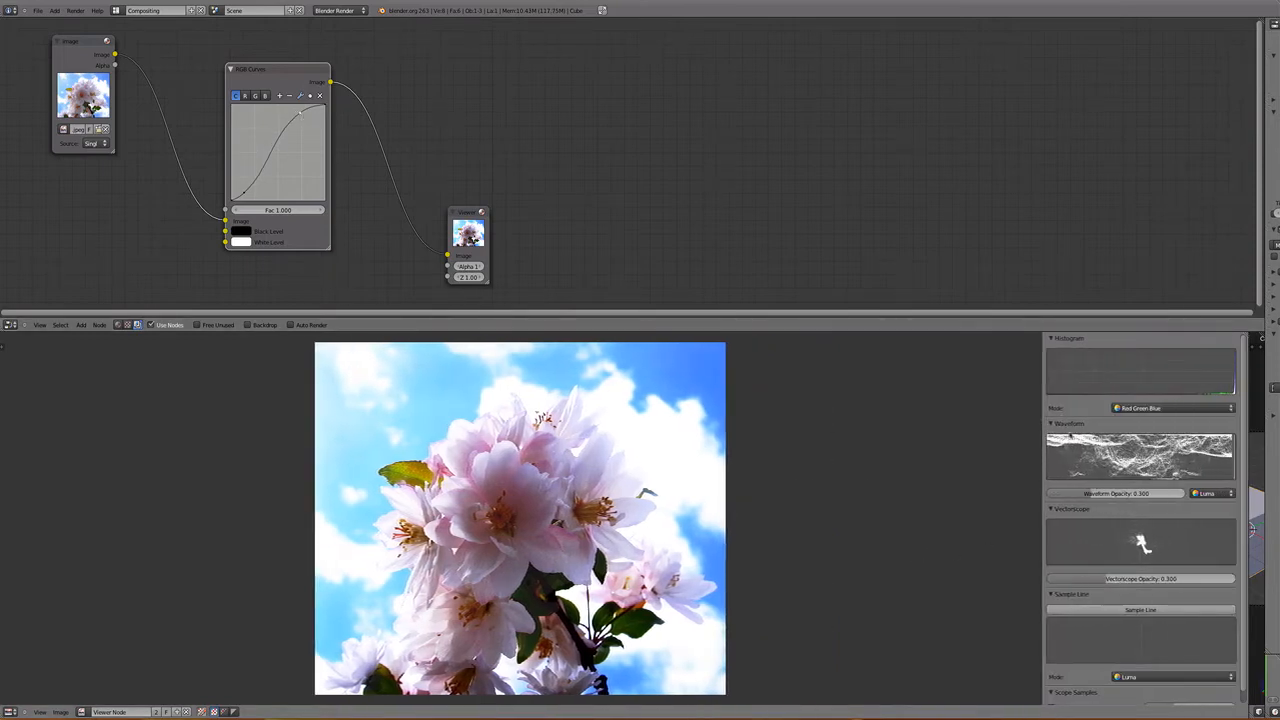
- Collapse the vectorscope, enlarge the waveform display, and widen the scopes region beside the flower image
{"action": "left_click", "coordinate": [1056, 509]}
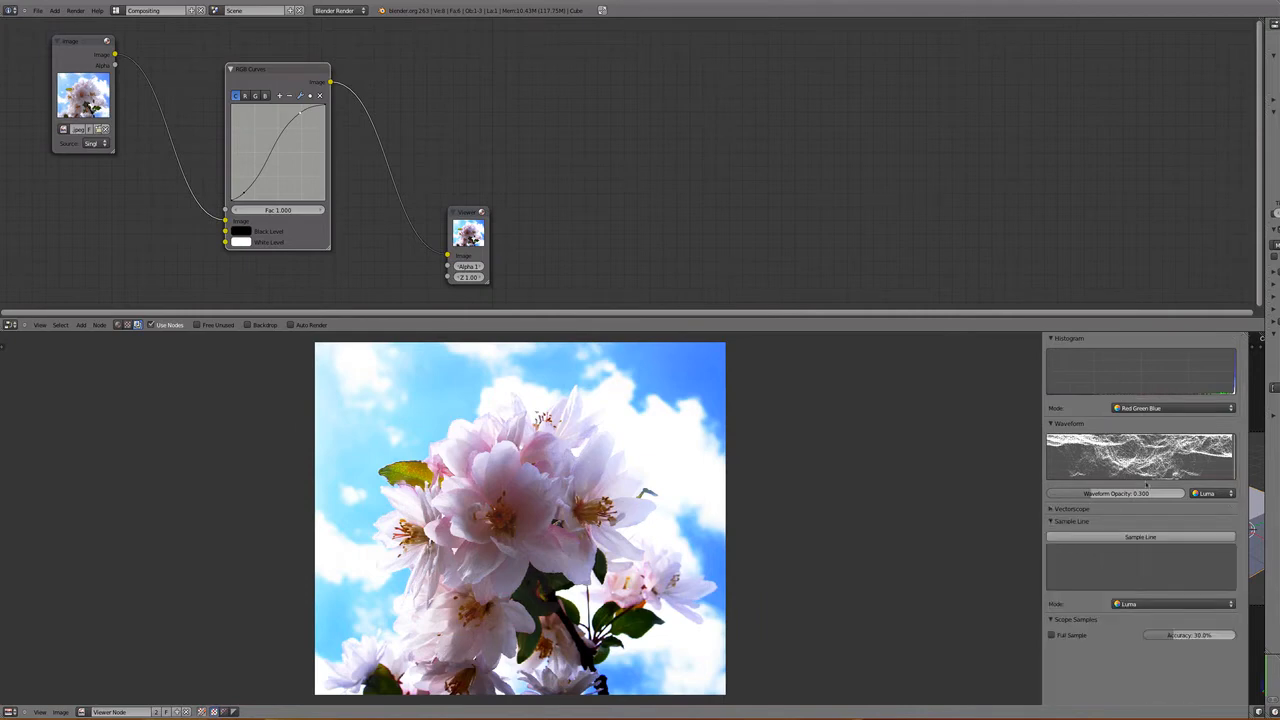
{"action": "left_click_drag", "start_coordinate": [1092, 484], "coordinate": [1142, 596]}
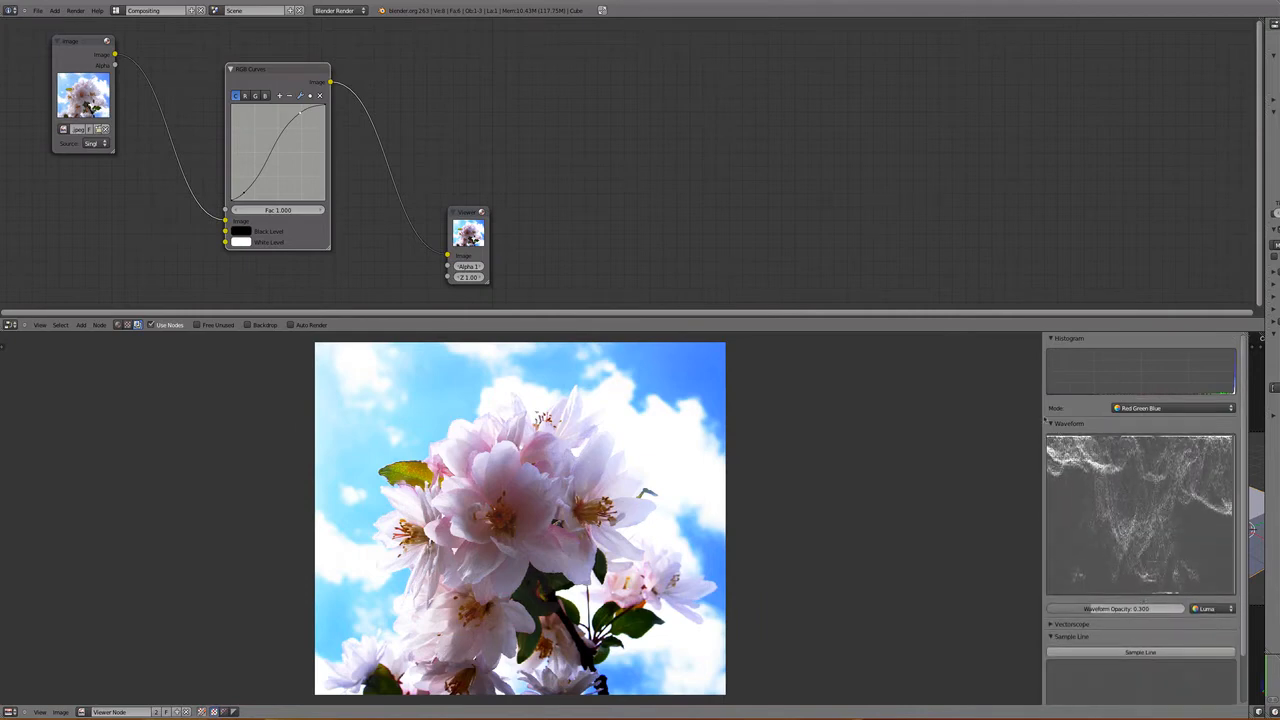
{"action": "left_click_drag", "start_coordinate": [1044, 423], "coordinate": [972, 423]}
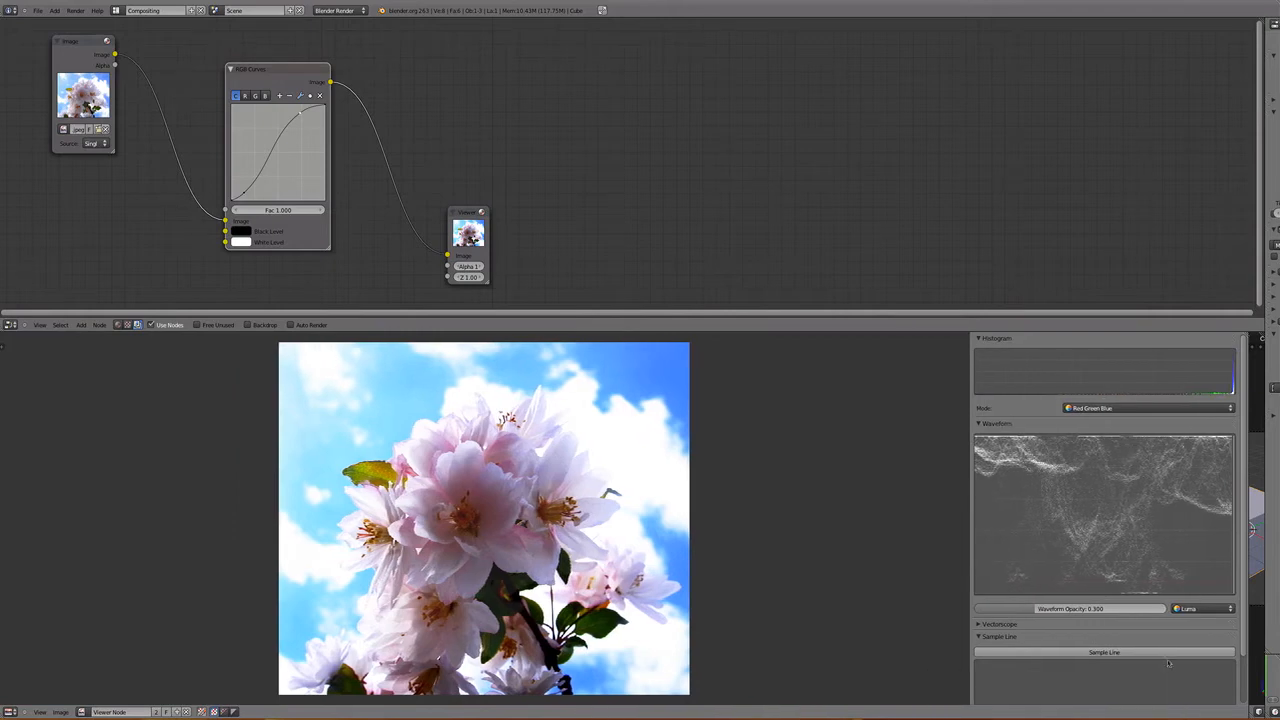
{"action": "left_click_drag", "start_coordinate": [1100, 597], "coordinate": [1100, 673]}
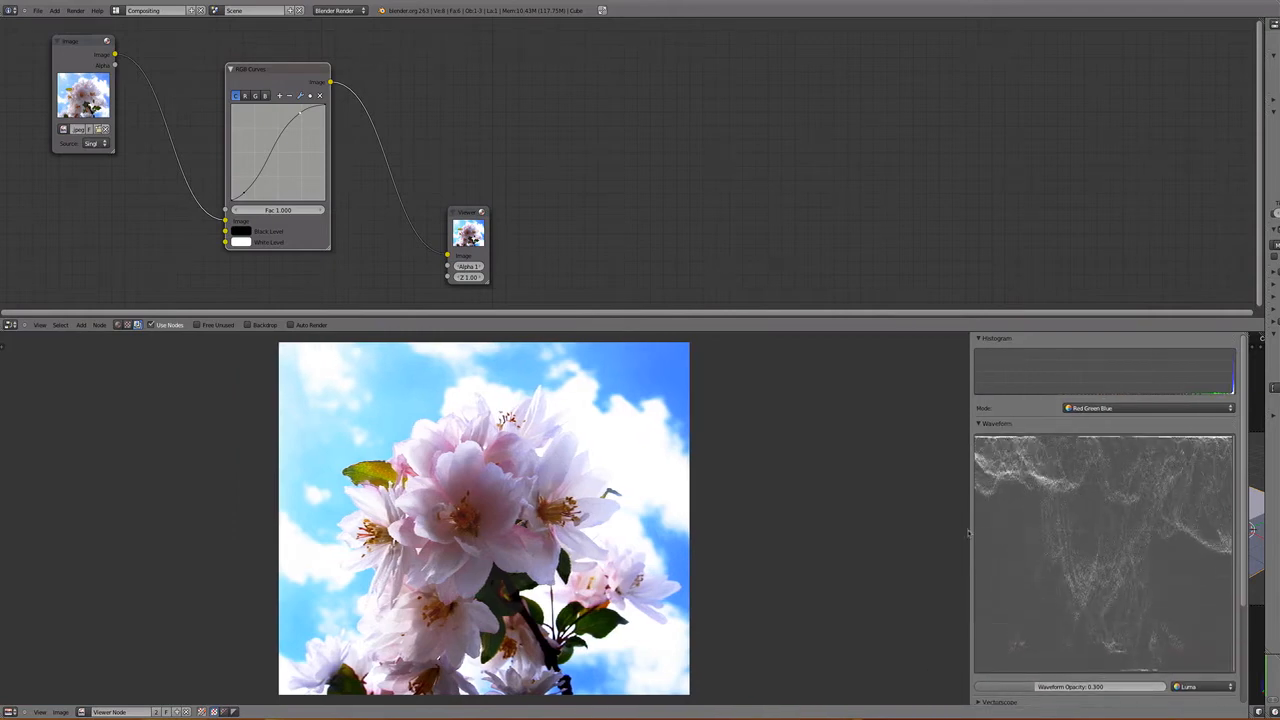
{"action": "left_click_drag", "start_coordinate": [970, 533], "coordinate": [884, 533]}
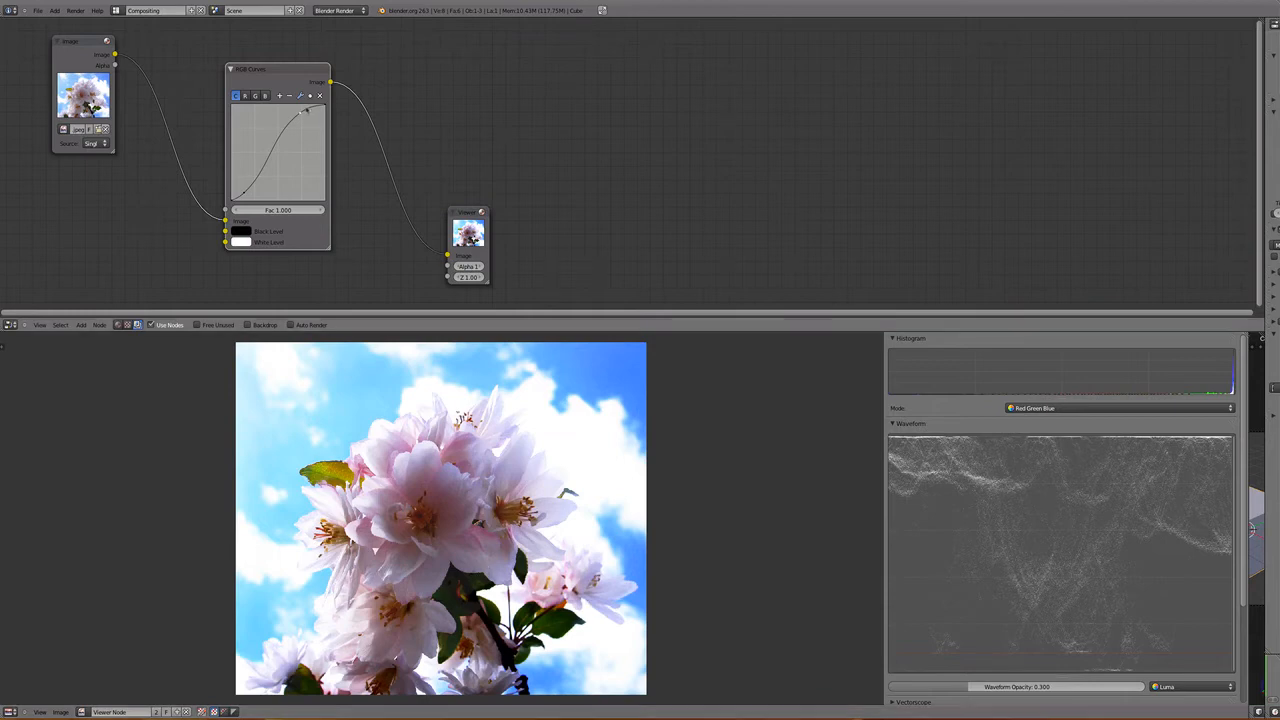
- Try different contrast levels with the combined curve's highlight and shadow points, and reset the curve to a straight line
{"action": "left_click_drag", "start_coordinate": [299, 116], "coordinate": [300, 153]}
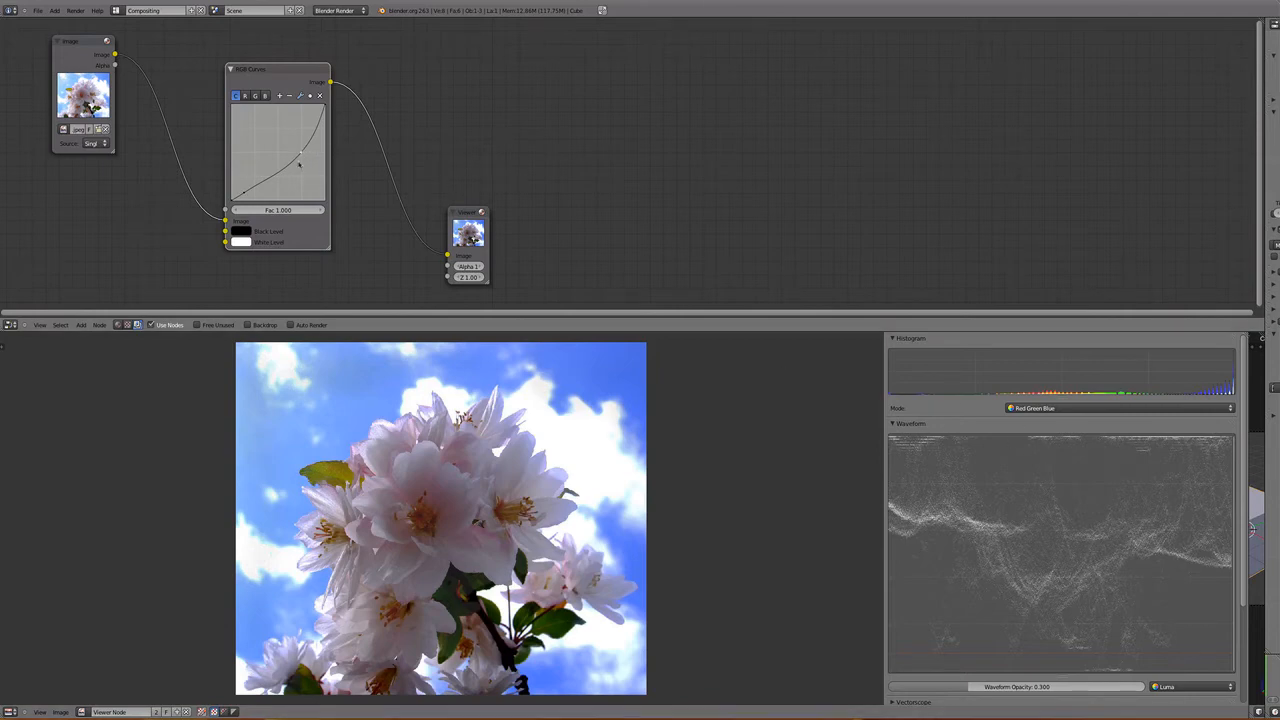
{"action": "left_click_drag", "start_coordinate": [300, 152], "coordinate": [292, 118]}
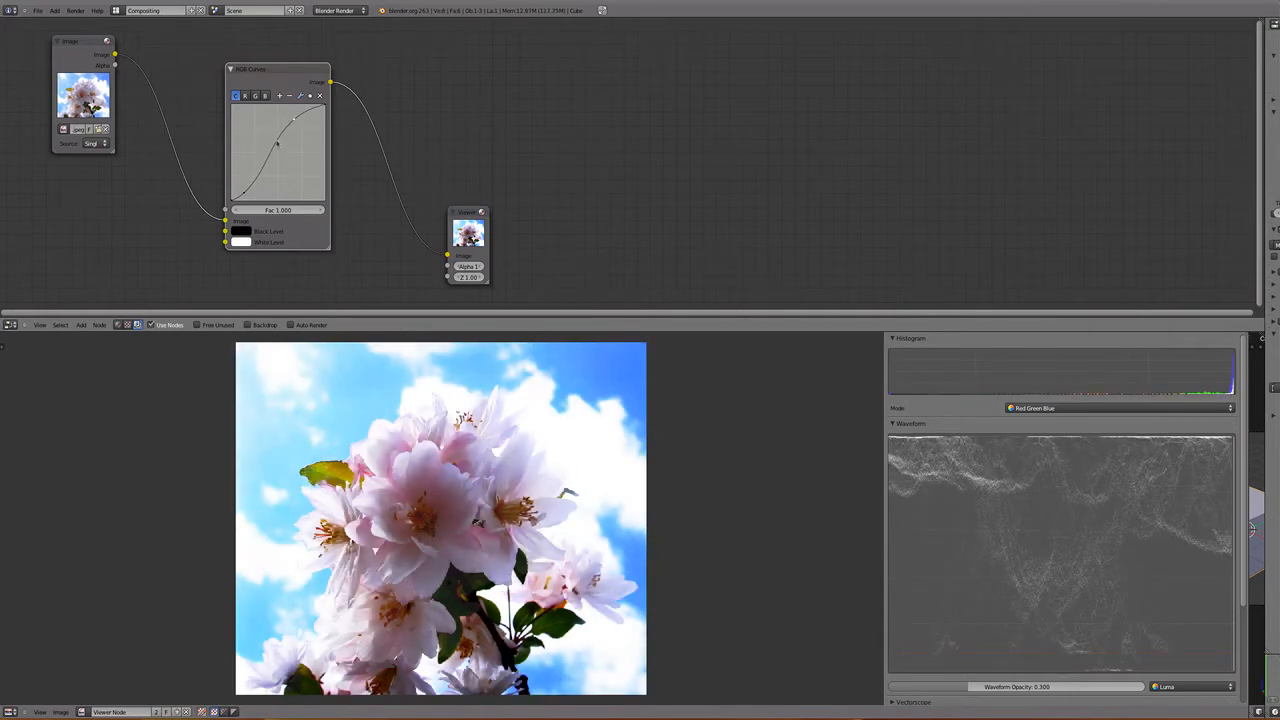
{"action": "left_click_drag", "start_coordinate": [243, 194], "coordinate": [243, 198]}
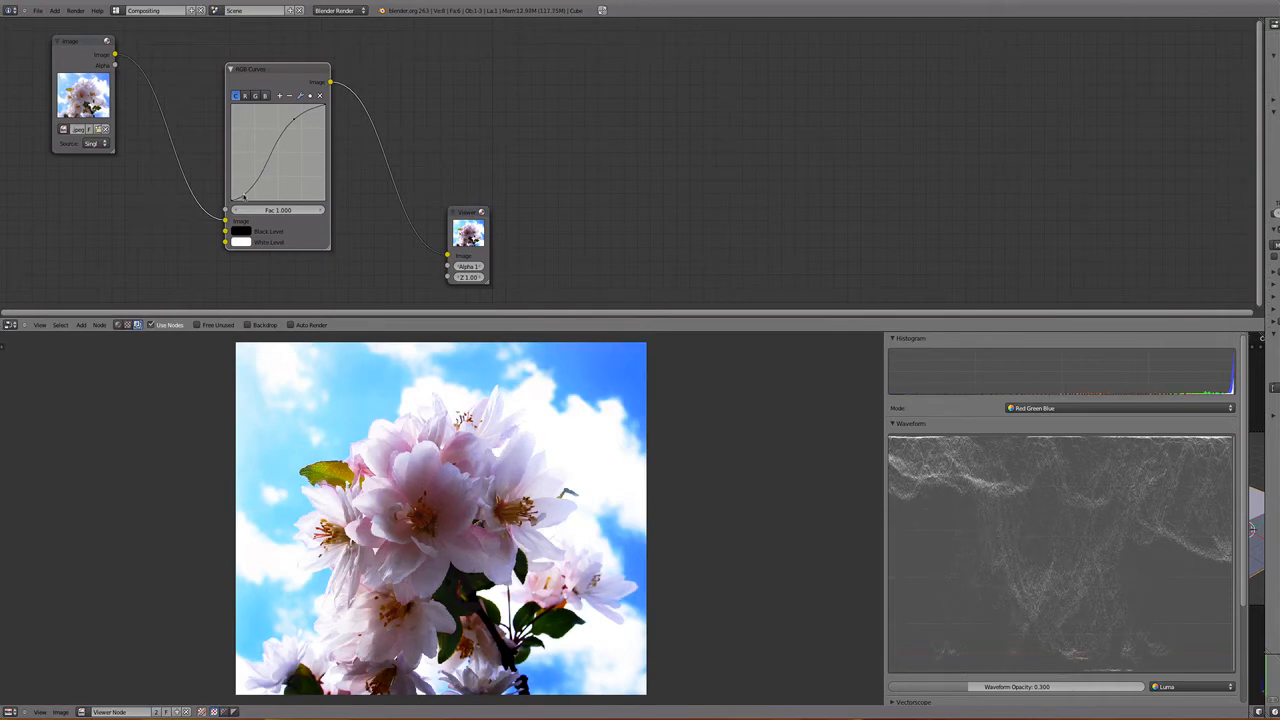
{"action": "left_click", "coordinate": [260, 170]}
{"action": "left_click_drag", "start_coordinate": [264, 167], "coordinate": [237, 186]}
{"action": "left_click_drag", "start_coordinate": [292, 134], "coordinate": [297, 125]}
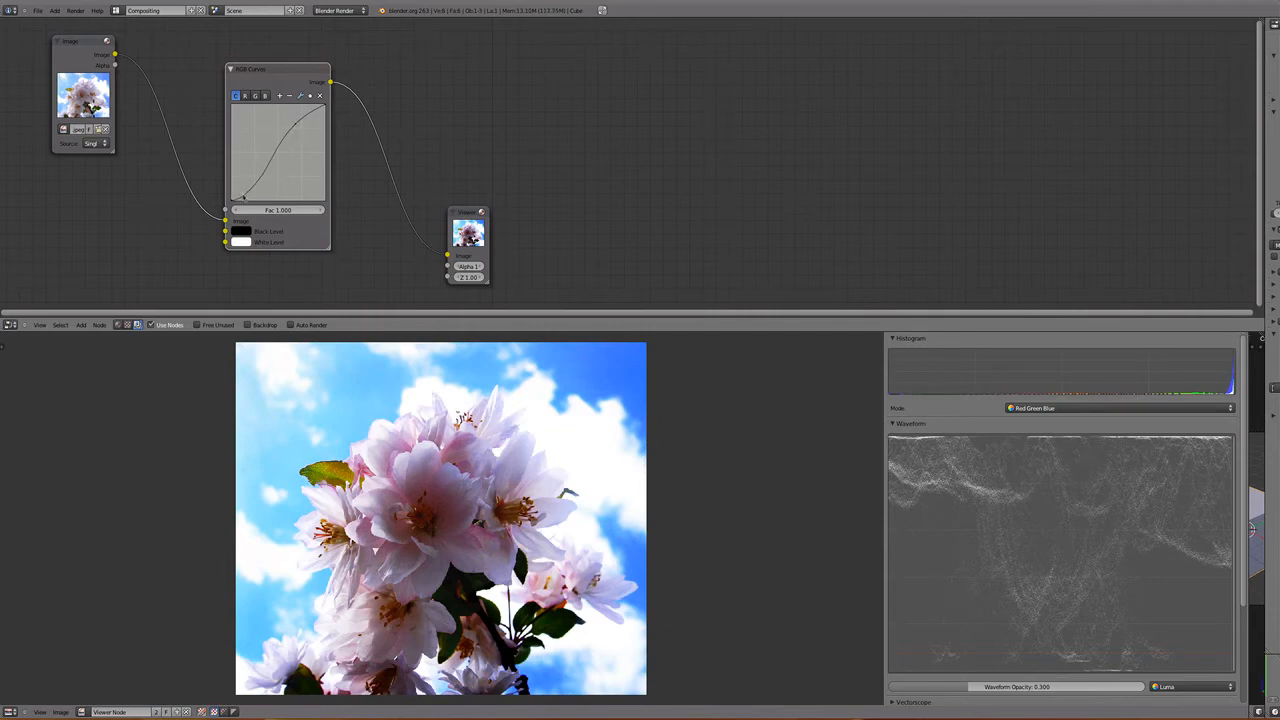
{"action": "left_click_drag", "start_coordinate": [243, 197], "coordinate": [243, 194]}
{"action": "left_click_drag", "start_coordinate": [295, 124], "coordinate": [294, 127]}
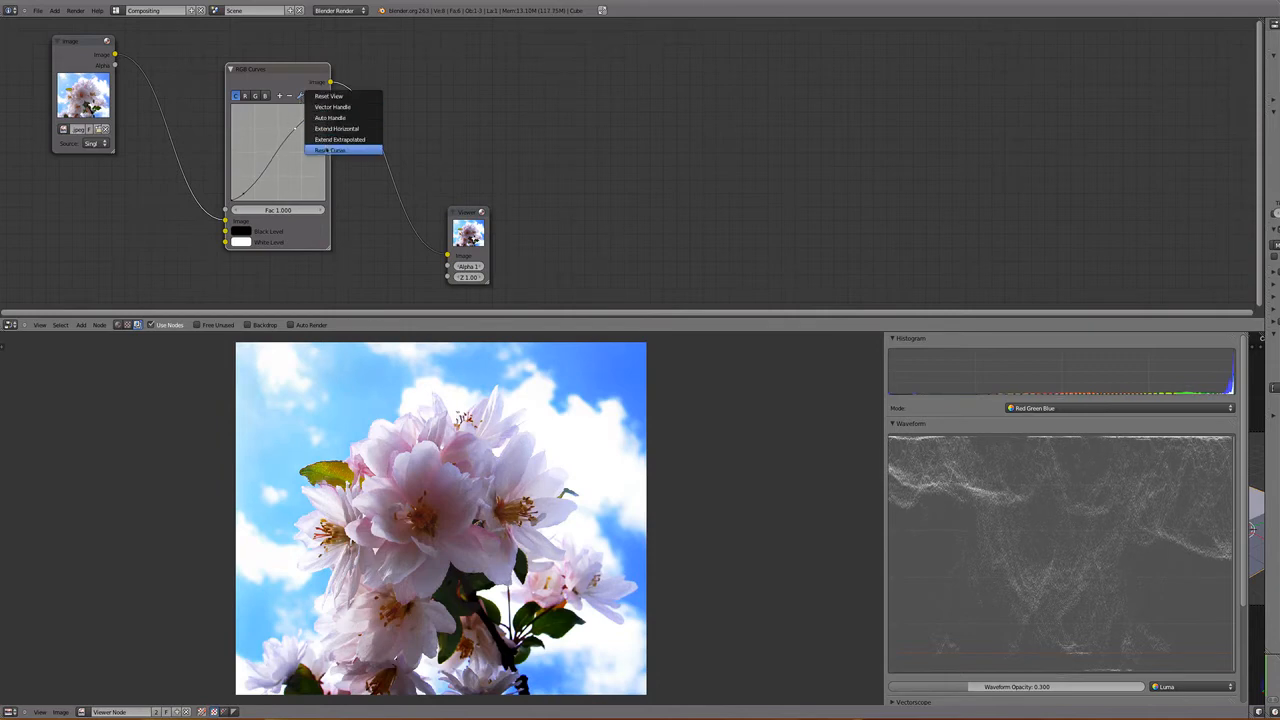
{"action": "left_click", "coordinate": [330, 150]}
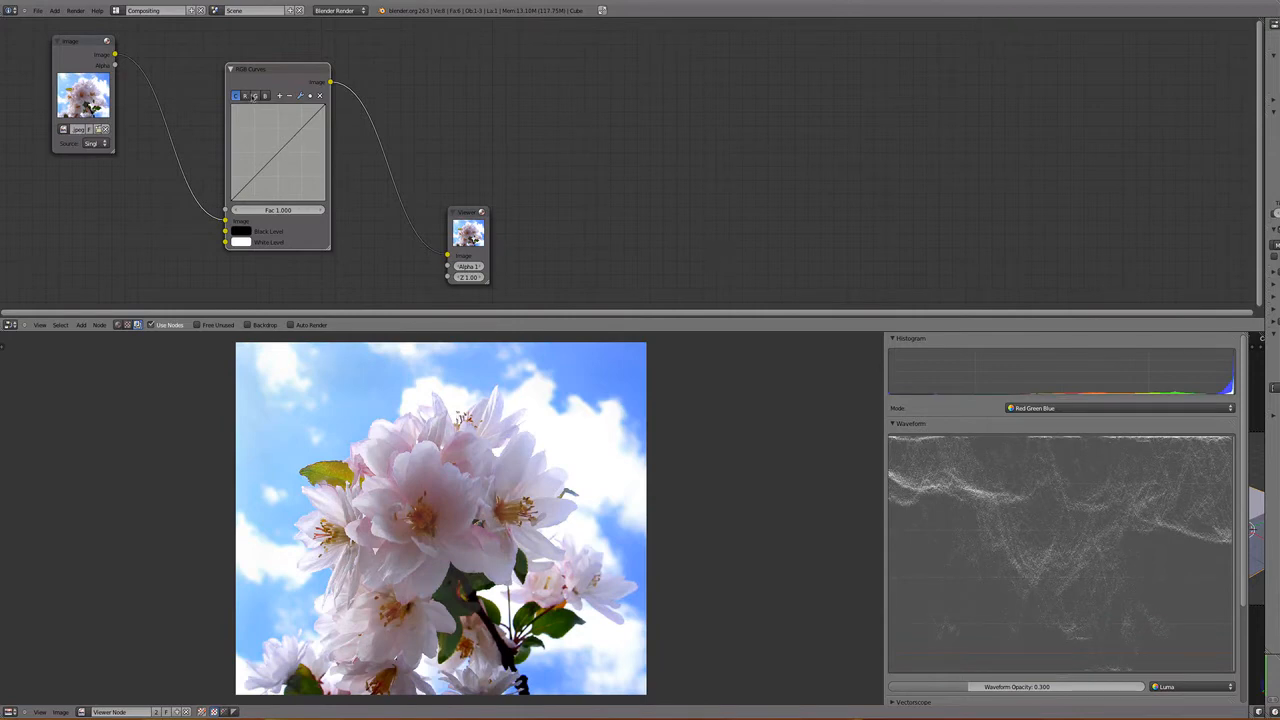
- Try pulling the green channel's curve far below its range for a magenta cast, and reset it
{"action": "left_click", "coordinate": [255, 96]}
{"action": "left_click_drag", "start_coordinate": [302, 129], "coordinate": [354, 255]}
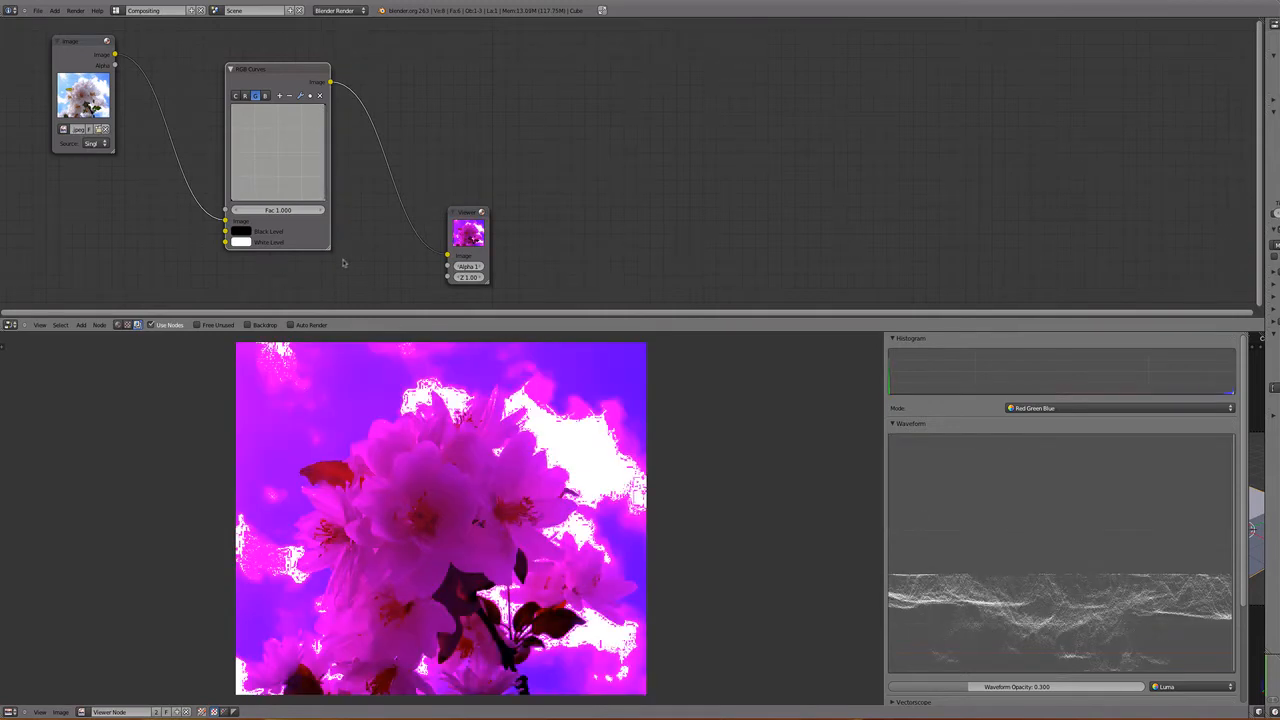
{"action": "left_click", "coordinate": [300, 96]}
{"action": "left_click", "coordinate": [345, 150]}
- Lift the green curve's highlights, compare it against the combined curve, and return the green point to the diagonal
{"action": "left_click_drag", "start_coordinate": [300, 132], "coordinate": [299, 117]}
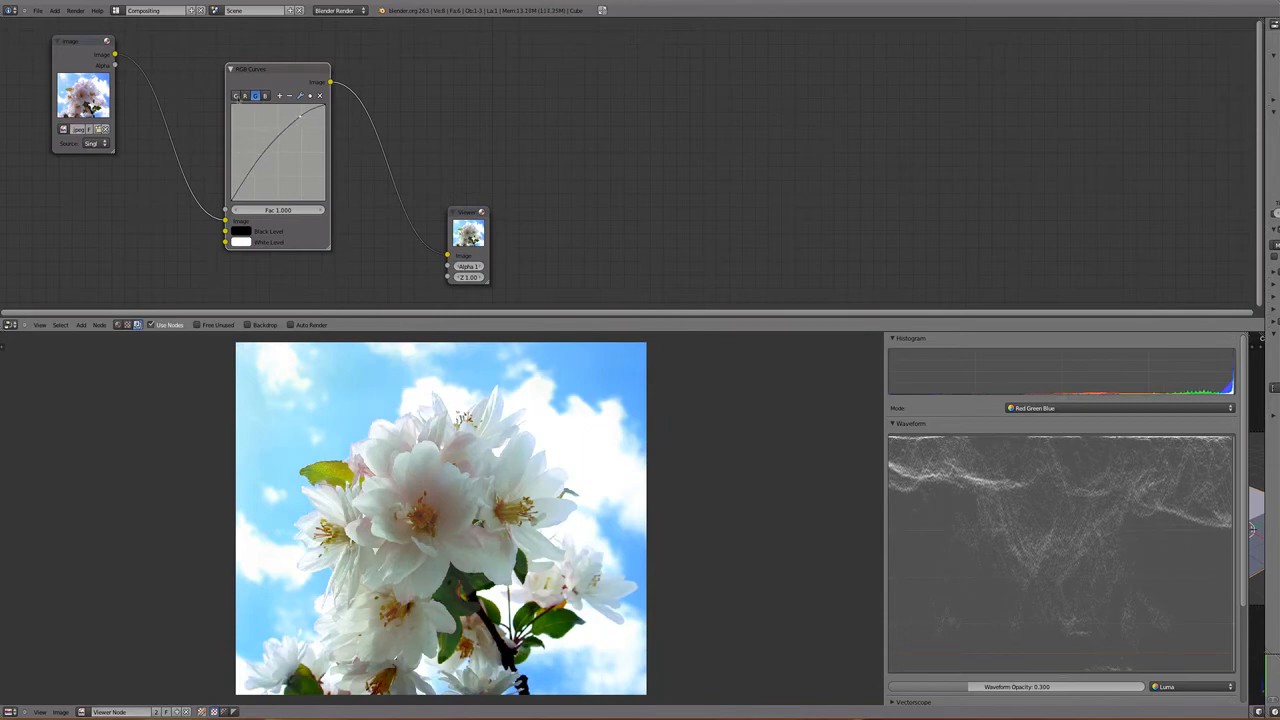
{"action": "left_click", "coordinate": [236, 97]}
{"action": "left_click", "coordinate": [256, 98]}
{"action": "left_click", "coordinate": [236, 96]}
{"action": "left_click", "coordinate": [255, 96]}
{"action": "left_click_drag", "start_coordinate": [299, 119], "coordinate": [277, 160]}
- Try placing midtone, highlight and shadow control points on the combined curve, and reset it
{"action": "left_click", "coordinate": [236, 96]}
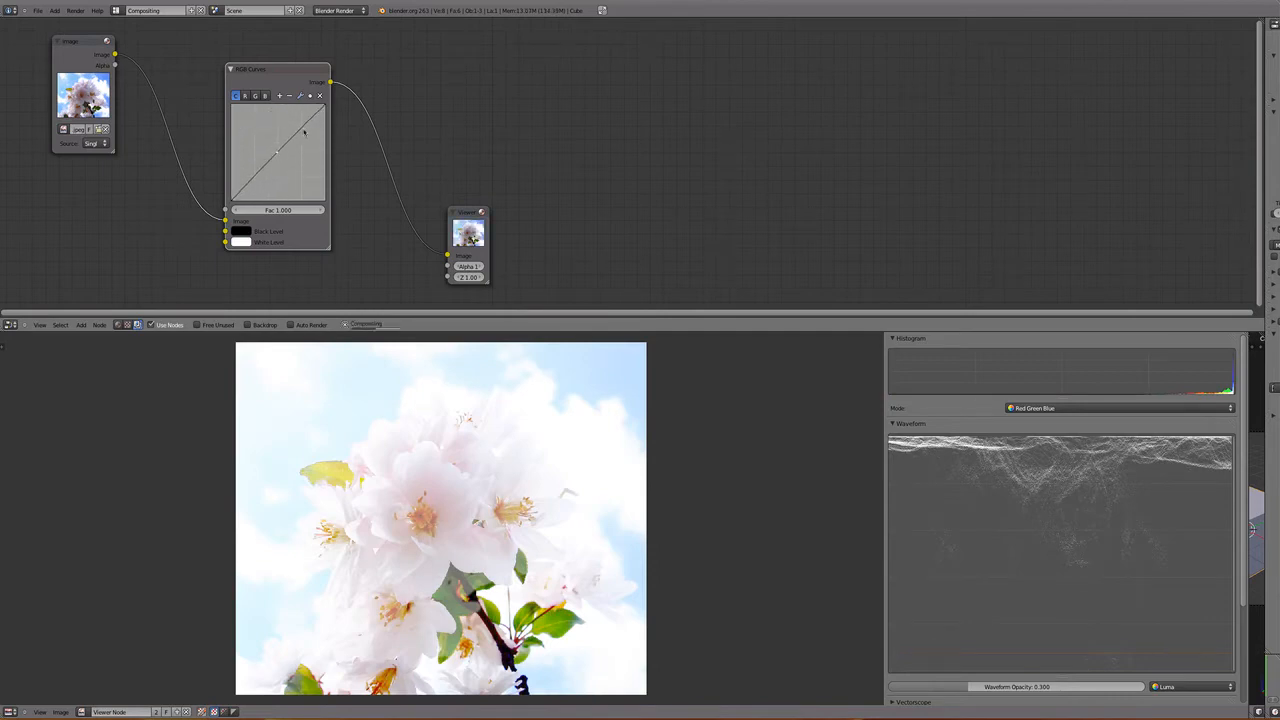
{"action": "left_click_drag", "start_coordinate": [308, 122], "coordinate": [305, 131]}
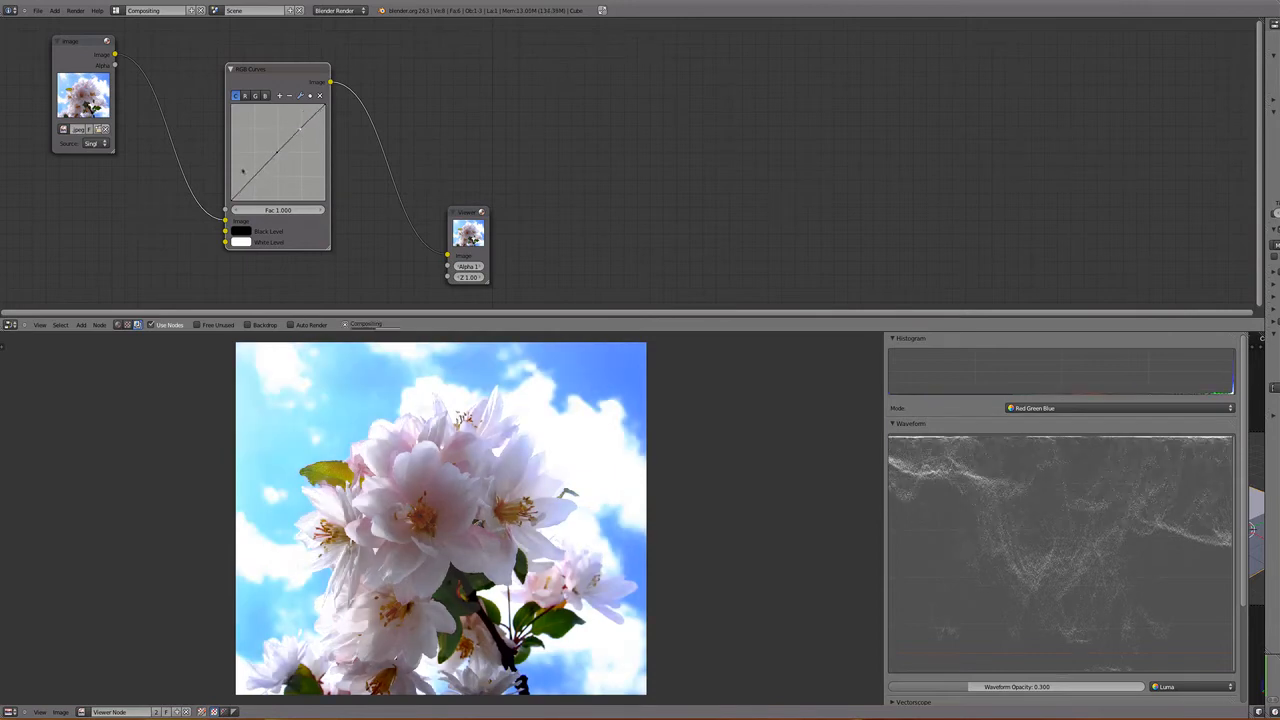
{"action": "mouse_move", "coordinate": [245, 186]}
{"action": "left_mouse_down"}
{"action": "mouse_move", "coordinate": [240, 170]}
{"action": "mouse_move", "coordinate": [254, 193]}
{"action": "mouse_move", "coordinate": [239, 176]}
{"action": "mouse_move", "coordinate": [253, 192]}
{"action": "mouse_move", "coordinate": [250, 177]}
{"action": "left_mouse_up"}
{"action": "left_click", "coordinate": [300, 96]}
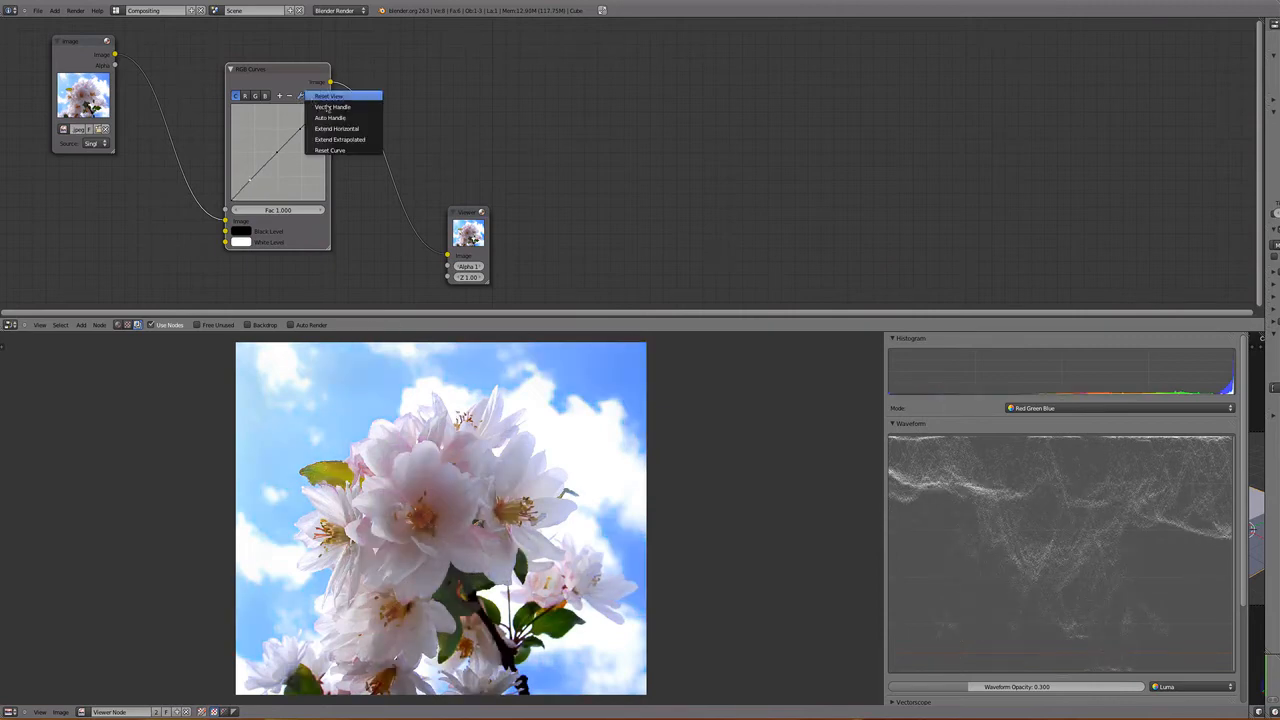
{"action": "left_click", "coordinate": [335, 149]}
- Add a midtone point to the red curve, try several strengths of raising it, and return it to the diagonal
{"action": "left_click", "coordinate": [245, 96]}
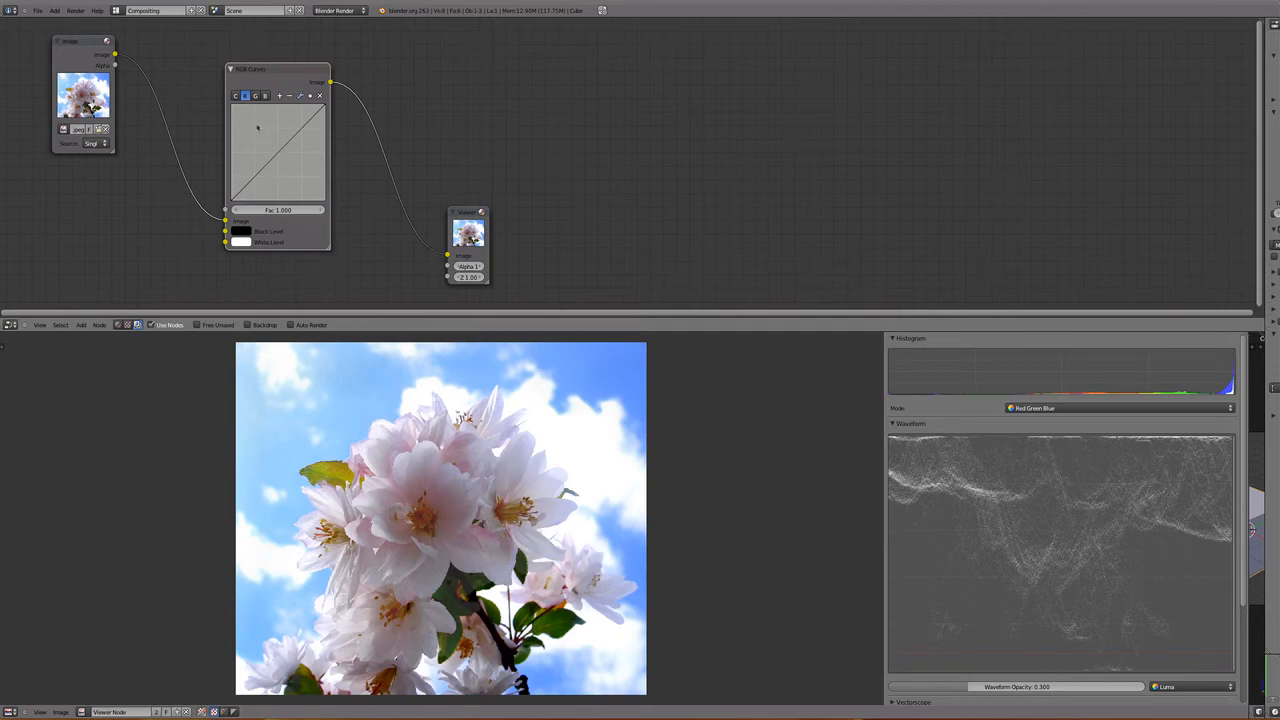
{"action": "mouse_move", "coordinate": [271, 147]}
{"action": "left_mouse_down"}
{"action": "mouse_move", "coordinate": [262, 125]}
{"action": "mouse_move", "coordinate": [298, 180]}
{"action": "mouse_move", "coordinate": [279, 153]}
{"action": "left_mouse_up"}
{"action": "mouse_move", "coordinate": [280, 151]}
{"action": "left_mouse_down"}
{"action": "mouse_move", "coordinate": [250, 122]}
{"action": "mouse_move", "coordinate": [319, 190]}
{"action": "mouse_move", "coordinate": [278, 152]}
{"action": "left_mouse_up"}
{"action": "left_click_drag", "start_coordinate": [278, 153], "coordinate": [251, 122]}
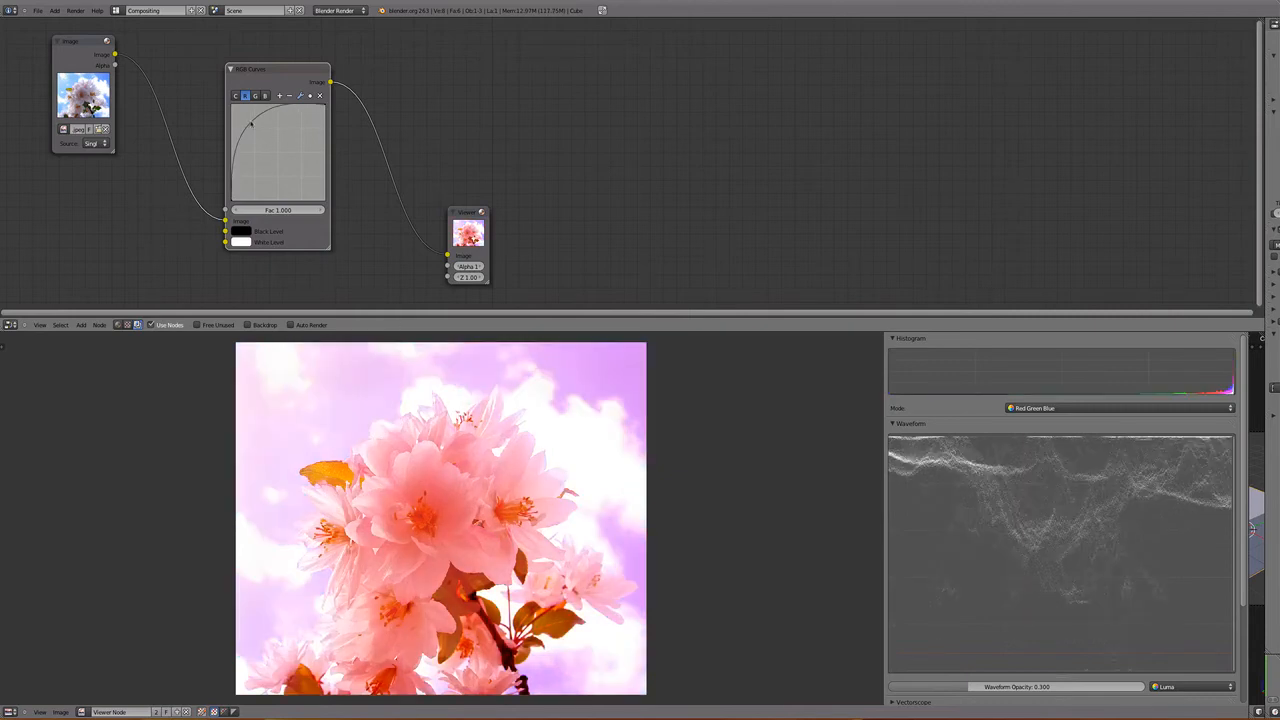
{"action": "left_click_drag", "start_coordinate": [251, 122], "coordinate": [260, 135]}
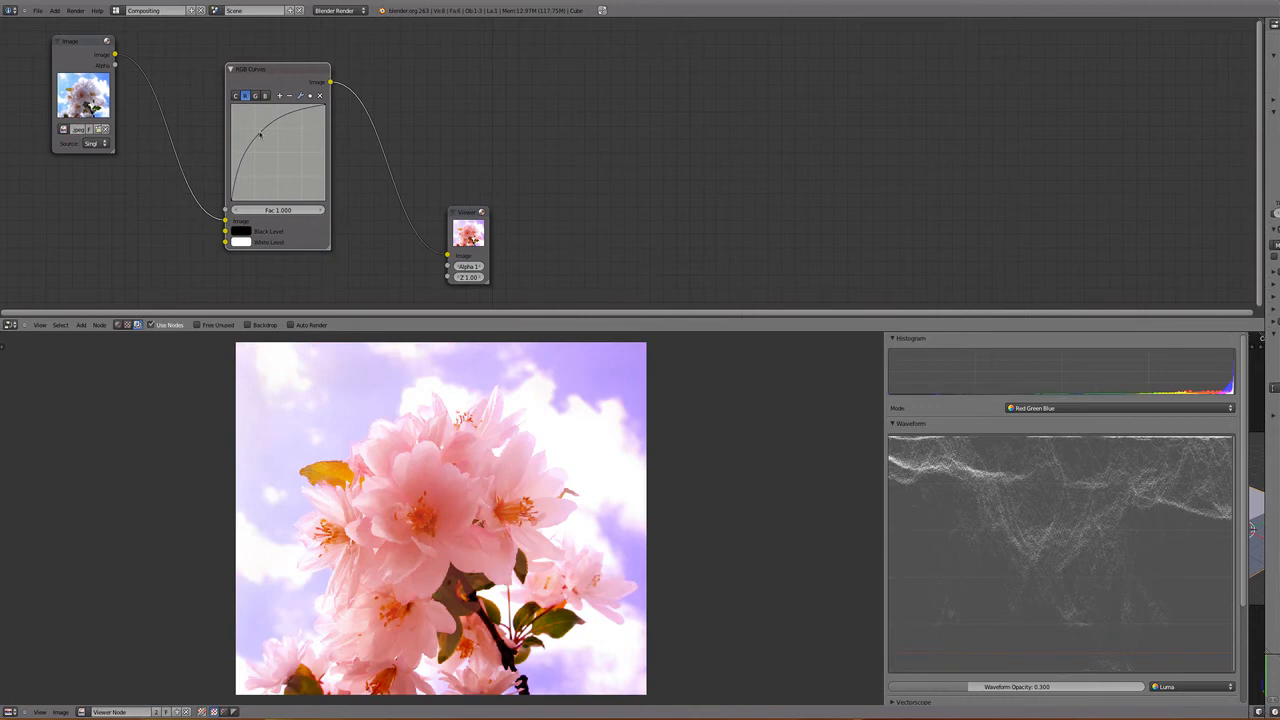
{"action": "left_click_drag", "start_coordinate": [260, 135], "coordinate": [258, 124]}
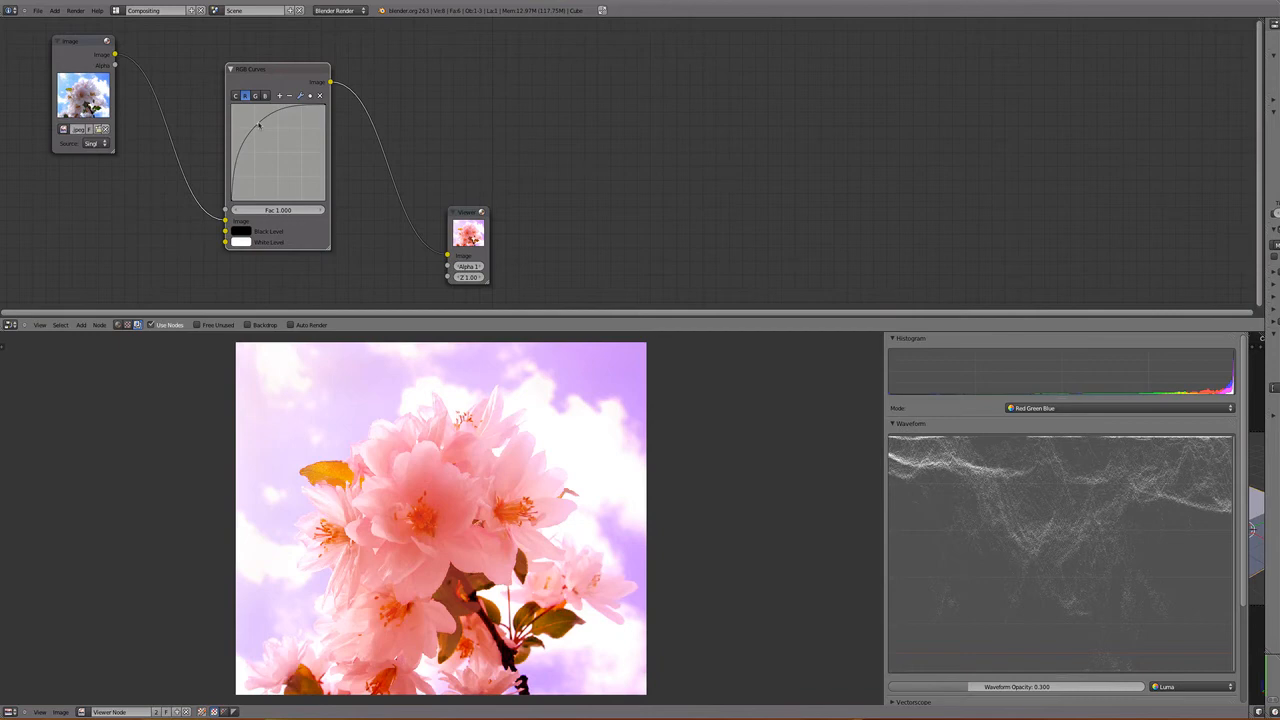
{"action": "left_click_drag", "start_coordinate": [258, 124], "coordinate": [279, 156]}
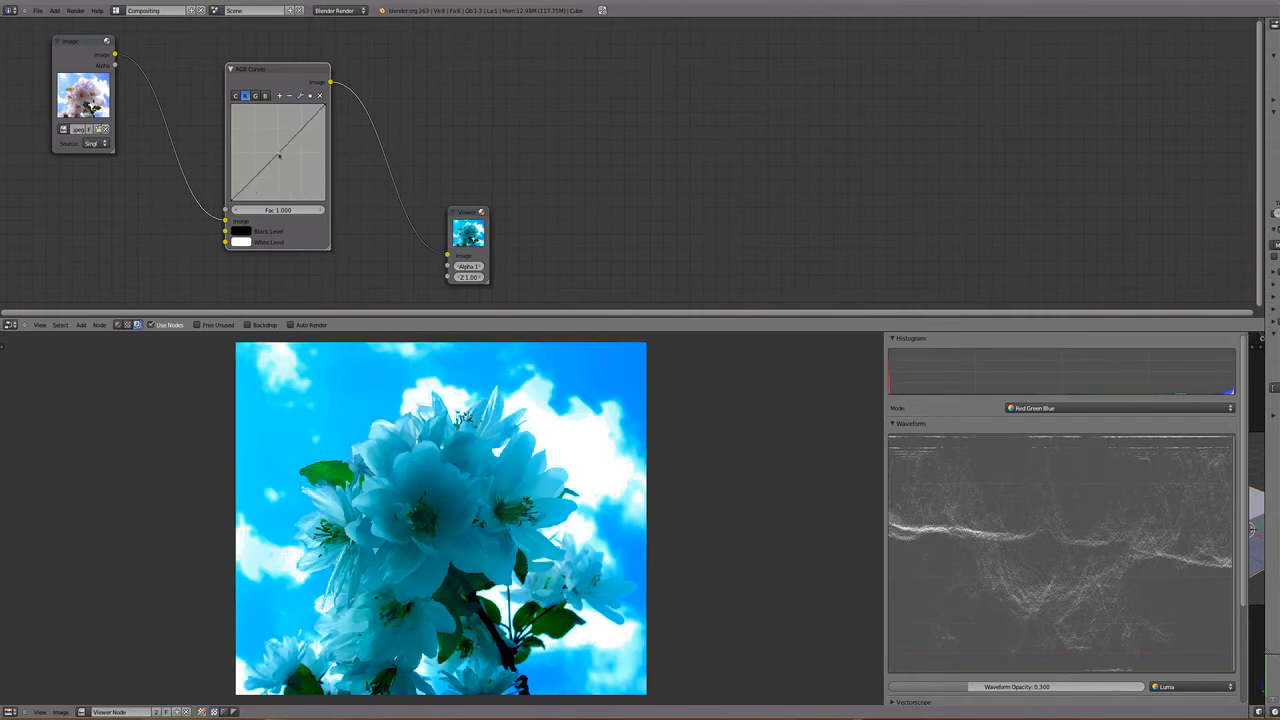
- Reset the green curve, and pull the green and blue curves well below the diagonal for a warm red cast
{"action": "left_click", "coordinate": [255, 95]}
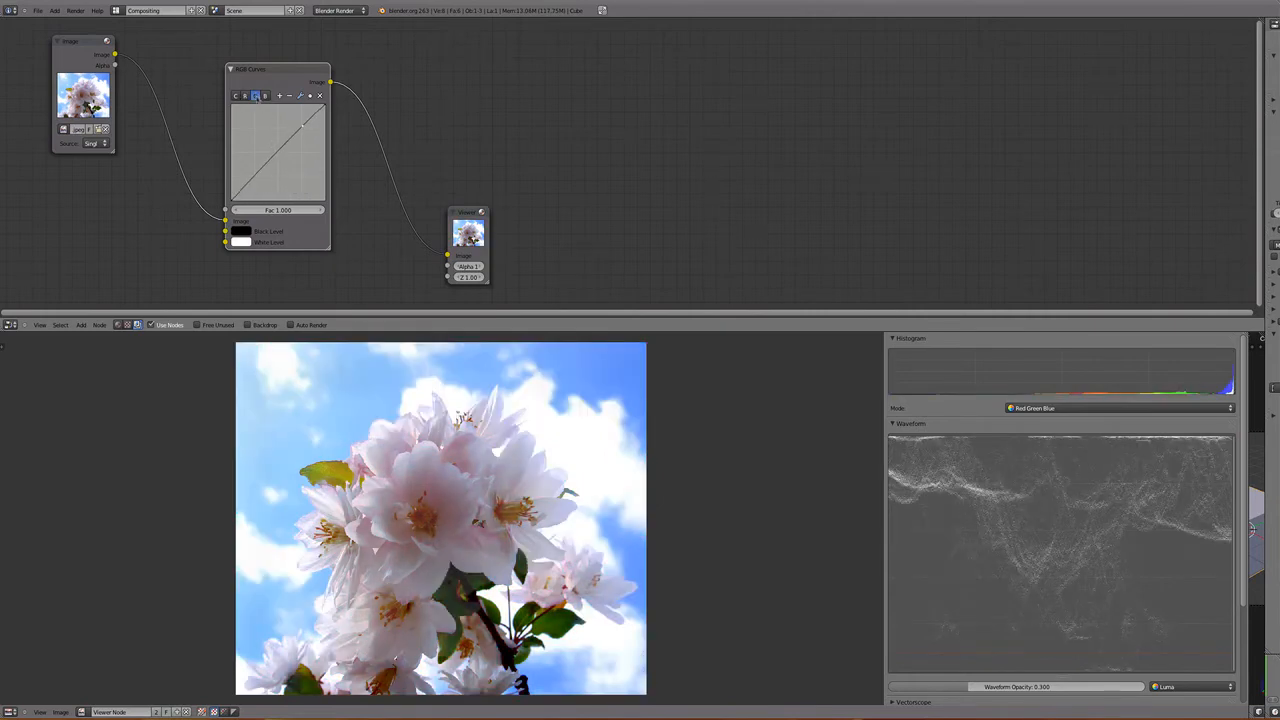
{"action": "left_click", "coordinate": [300, 95]}
{"action": "left_click", "coordinate": [345, 143]}
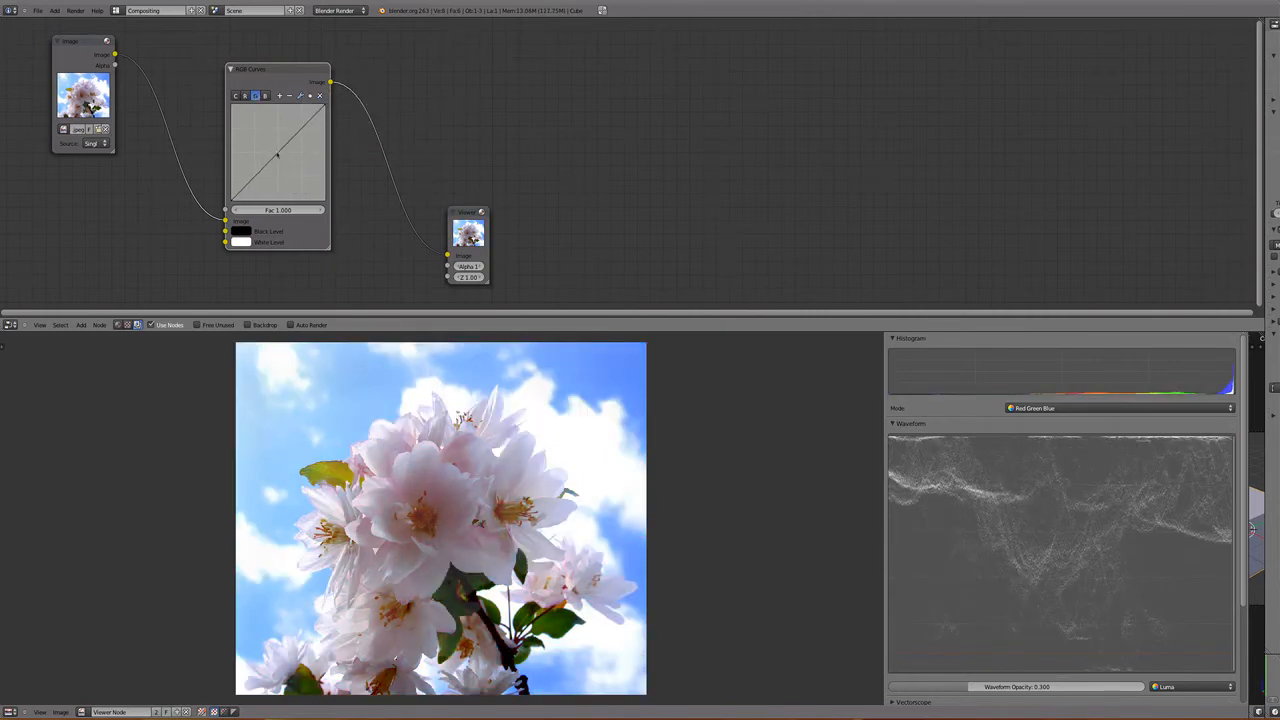
{"action": "left_click_drag", "start_coordinate": [278, 155], "coordinate": [300, 177]}
{"action": "left_click", "coordinate": [265, 95]}
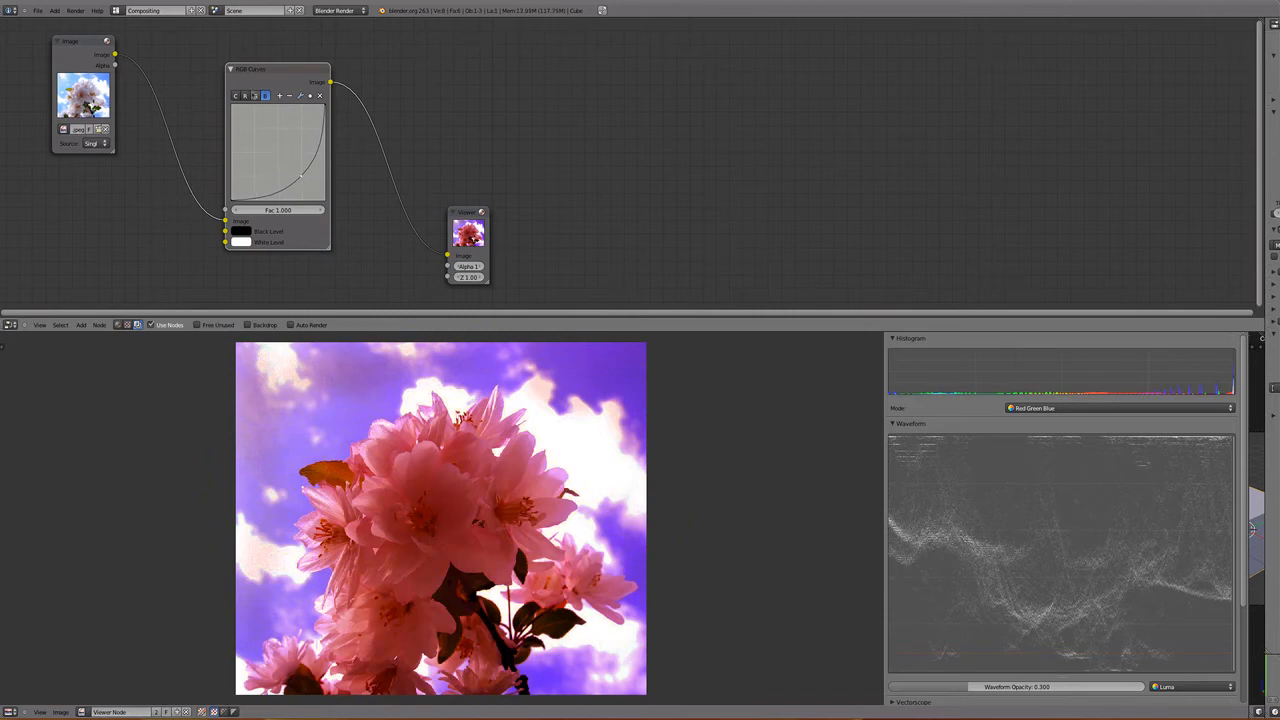
- Check the red and green channel curves, and reset the blue curve to a straight line
{"action": "left_click", "coordinate": [245, 96]}
{"action": "mouse_move", "coordinate": [278, 153]}
{"action": "left_mouse_down"}
{"action": "mouse_move", "coordinate": [282, 135]}
{"action": "mouse_move", "coordinate": [265, 122]}
{"action": "mouse_move", "coordinate": [300, 192]}
{"action": "mouse_move", "coordinate": [306, 176]}
{"action": "mouse_move", "coordinate": [278, 155]}
{"action": "left_mouse_up"}
{"action": "left_click", "coordinate": [256, 95]}
{"action": "left_click", "coordinate": [265, 95]}
{"action": "left_click", "coordinate": [299, 95]}
{"action": "left_click", "coordinate": [330, 150]}
- Pull the red curve below the diagonal and push the blue curve to its upper extreme for a strong blue cast
{"action": "left_click", "coordinate": [256, 95]}
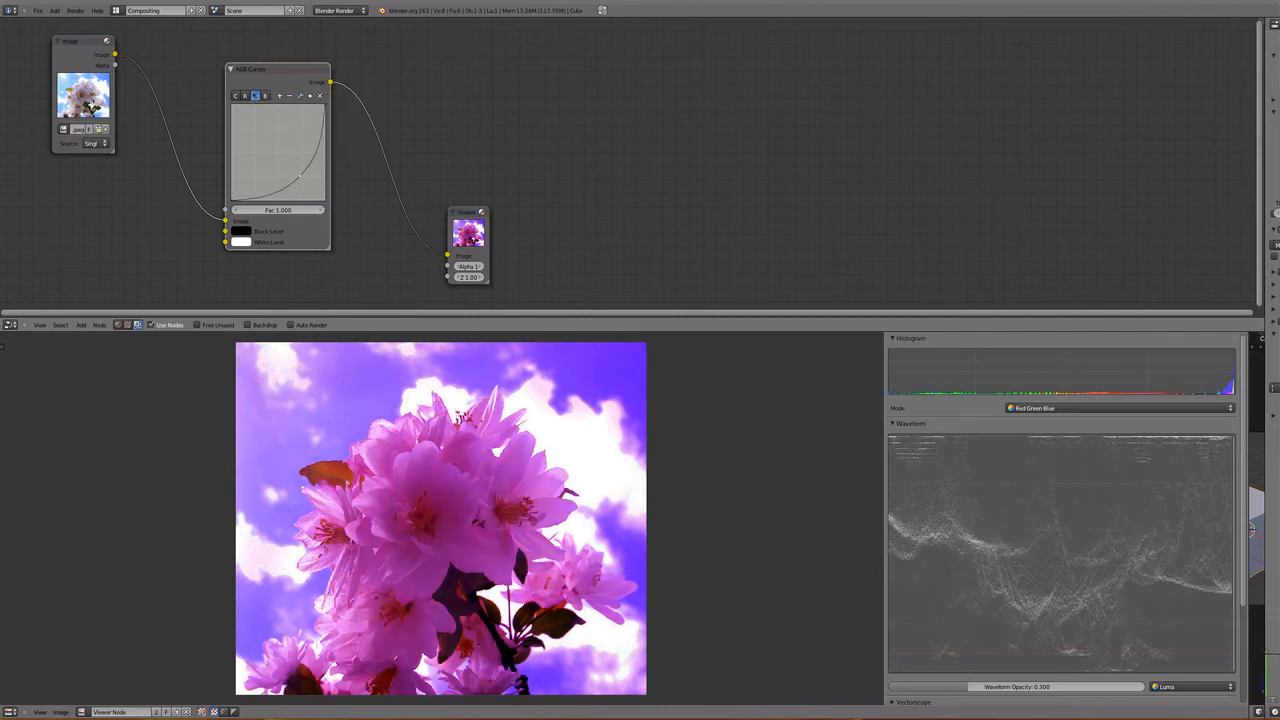
{"action": "left_click", "coordinate": [245, 96]}
{"action": "left_click_drag", "start_coordinate": [276, 156], "coordinate": [234, 108]}
{"action": "left_click", "coordinate": [265, 95]}
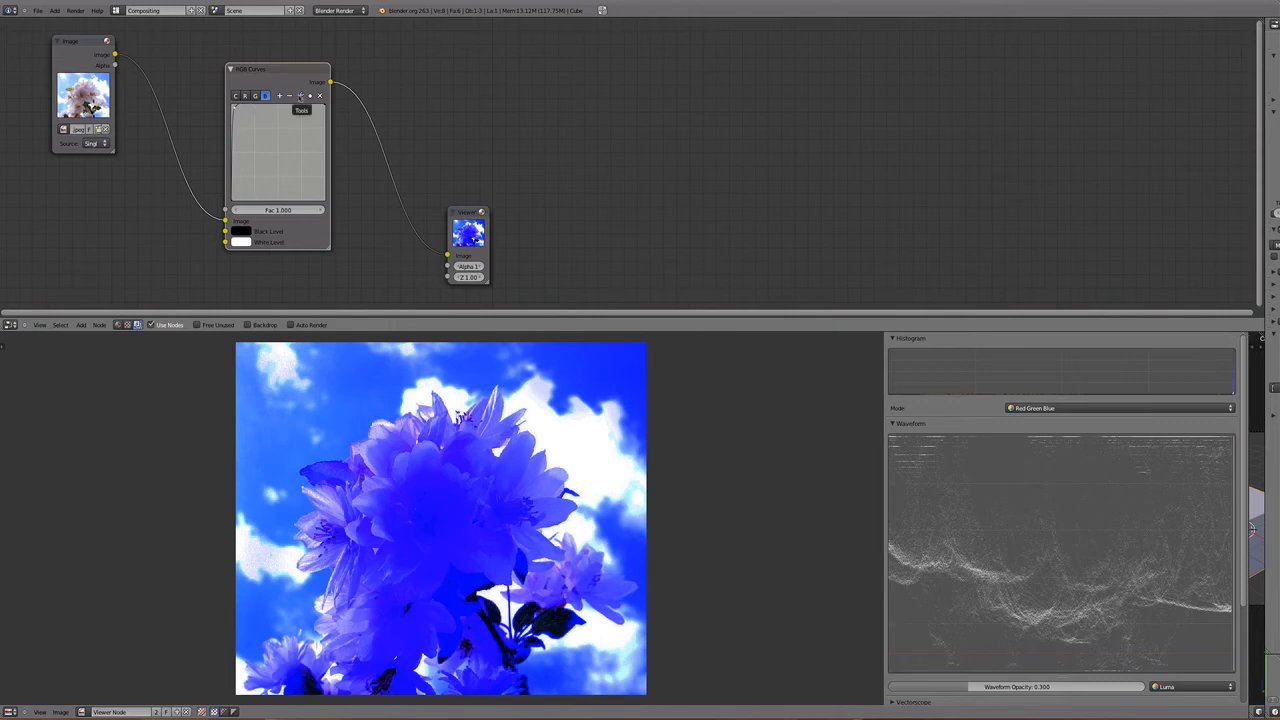
- Reset the blue, green and red channel curves to straight lines to restore the photo's original colors
{"action": "left_click", "coordinate": [300, 95]}
{"action": "left_click", "coordinate": [343, 149]}
{"action": "left_click", "coordinate": [256, 95]}
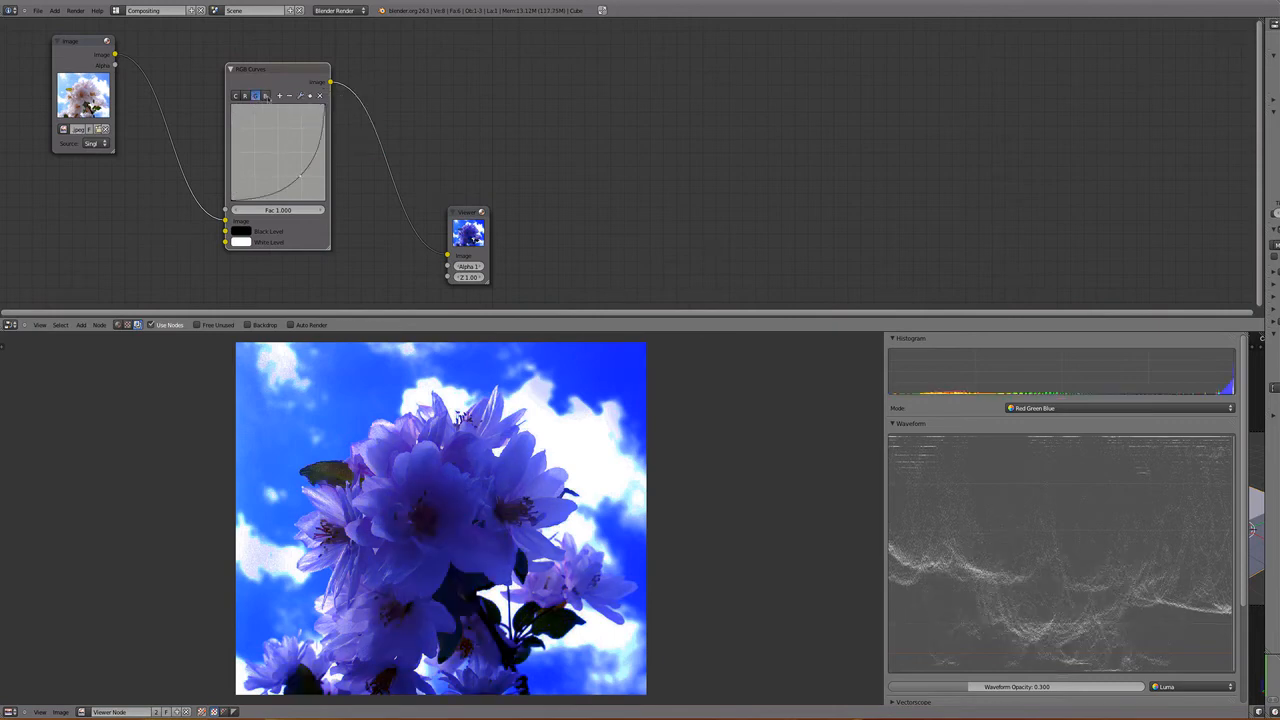
{"action": "left_click", "coordinate": [300, 95]}
{"action": "left_click", "coordinate": [329, 150]}
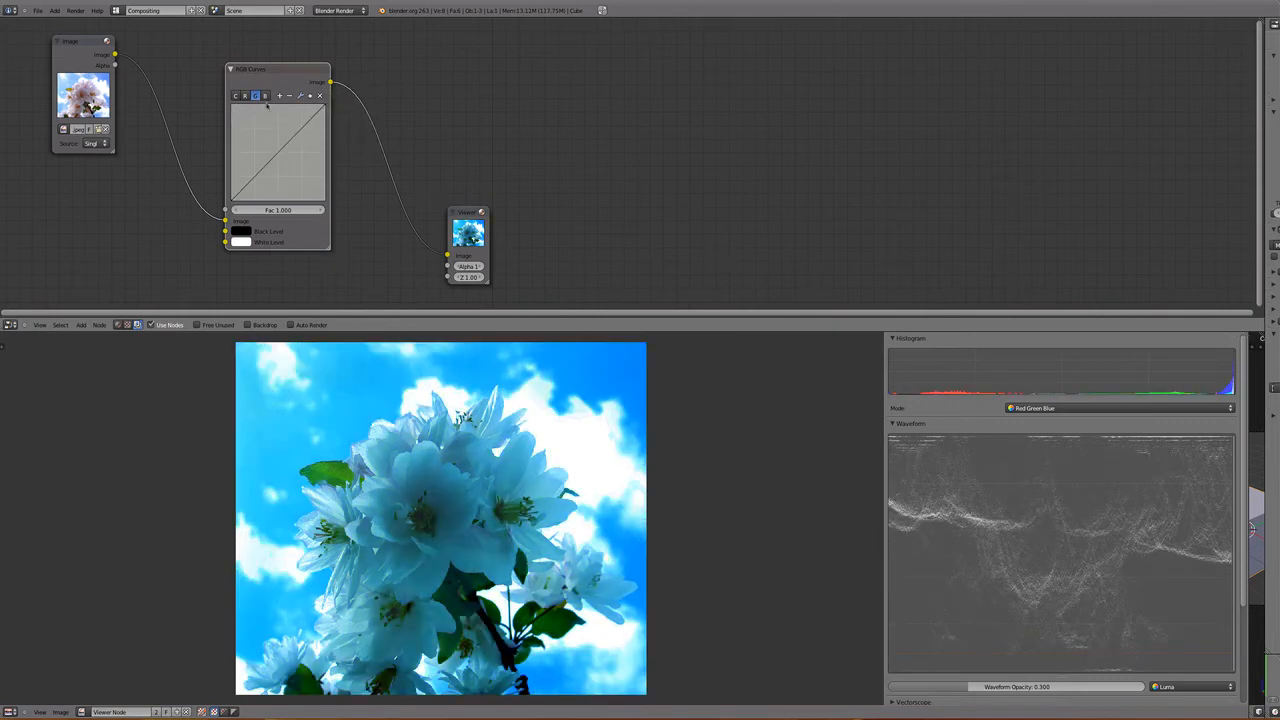
{"action": "left_click", "coordinate": [245, 95]}
{"action": "left_click", "coordinate": [301, 95]}
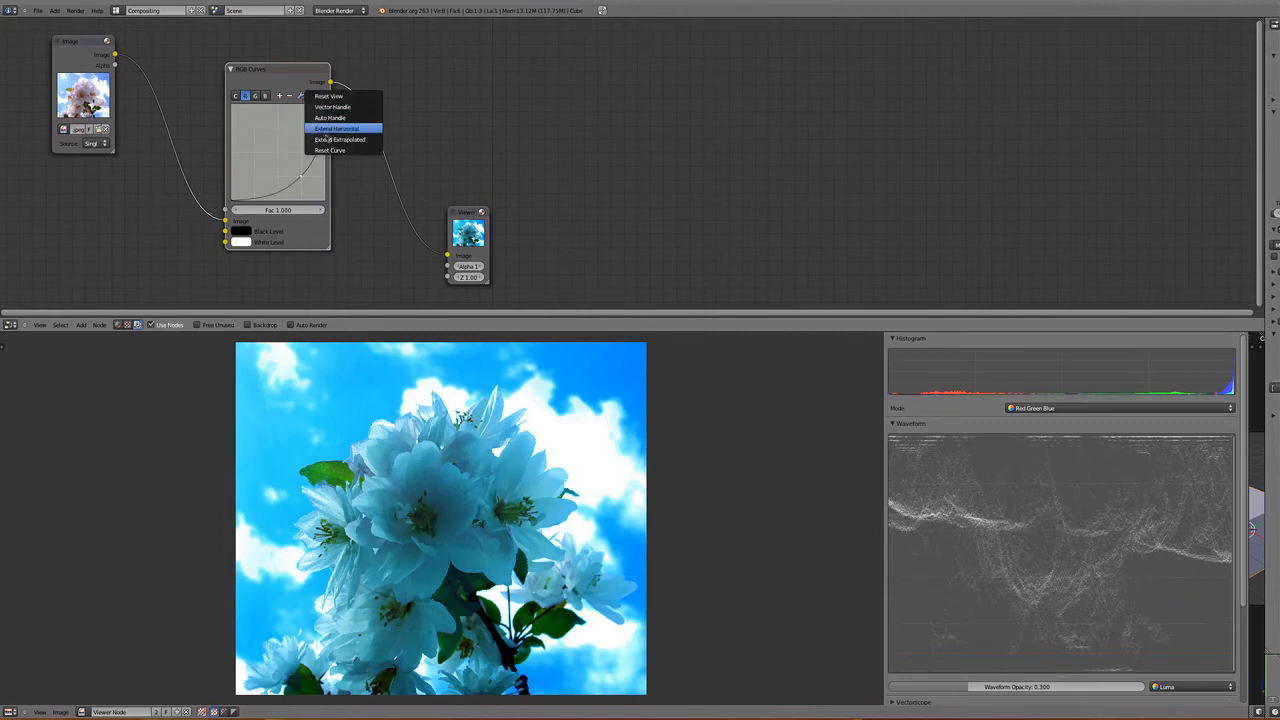
{"action": "left_click", "coordinate": [329, 148]}
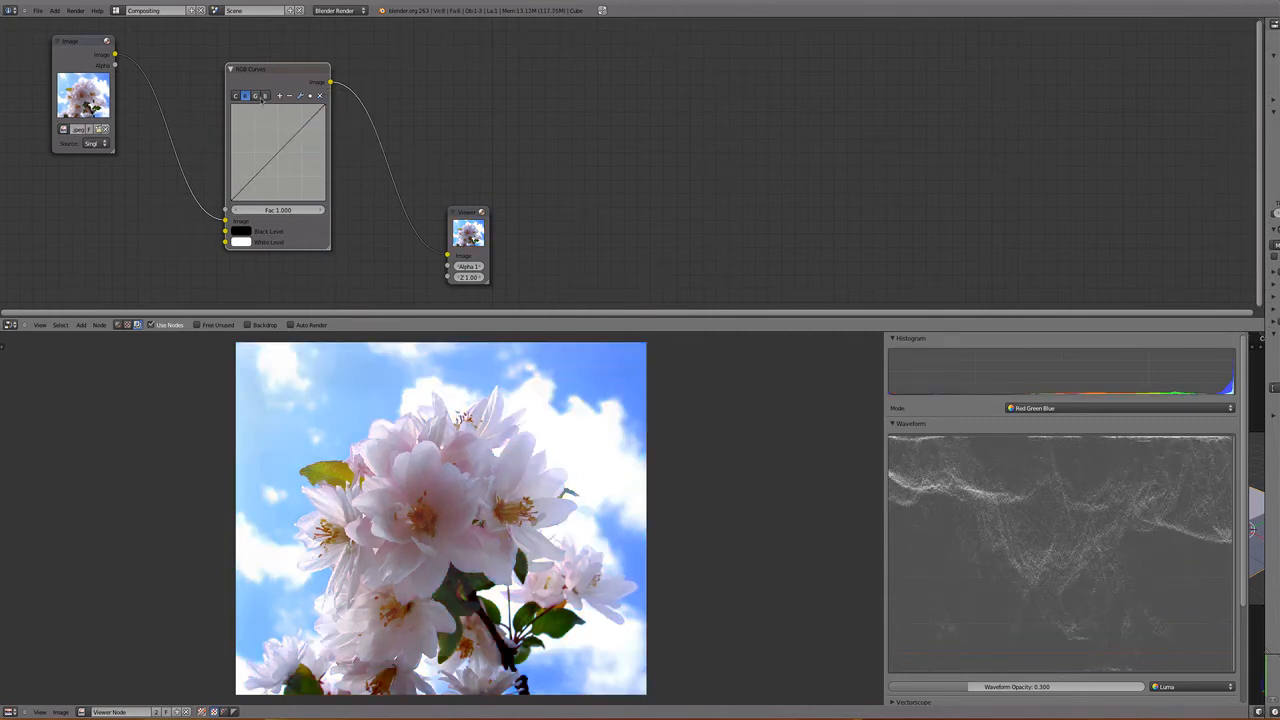
- Shape the green channel's curve into an S by raising a highlight point and lowering a shadow point
{"action": "left_click", "coordinate": [256, 96]}
{"action": "left_click_drag", "start_coordinate": [306, 124], "coordinate": [302, 116]}
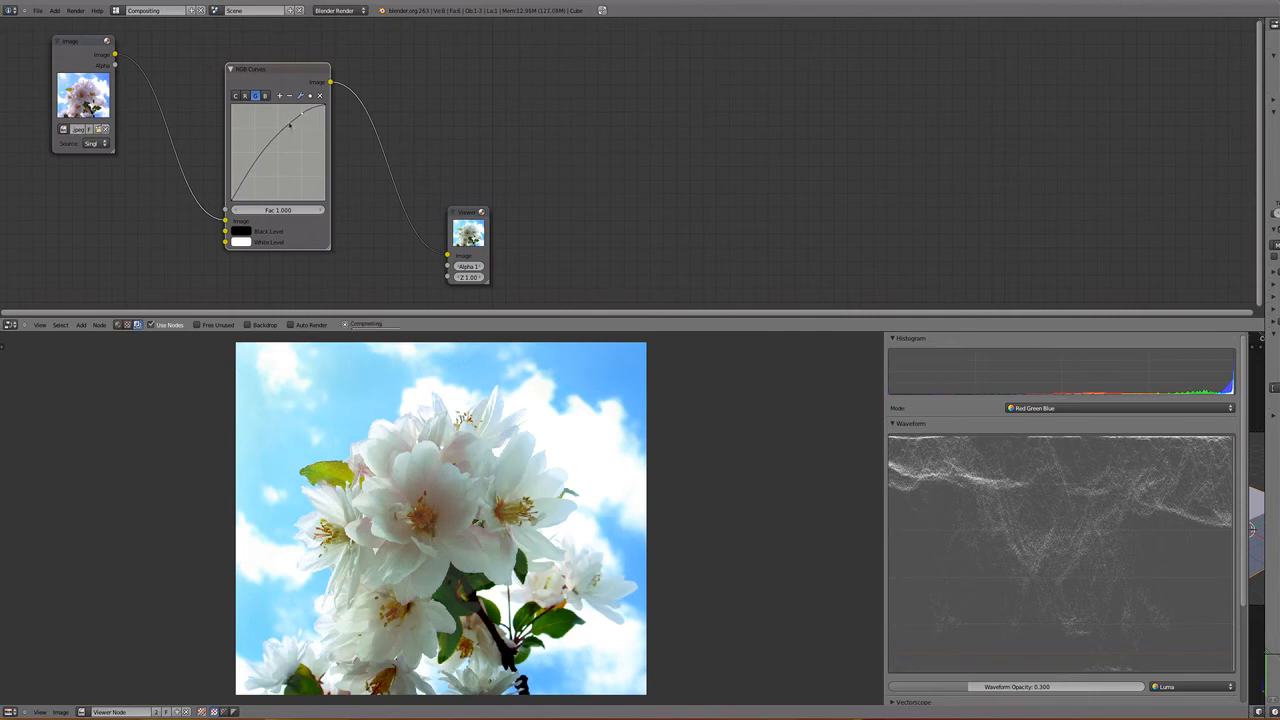
{"action": "left_click_drag", "start_coordinate": [250, 164], "coordinate": [251, 191]}
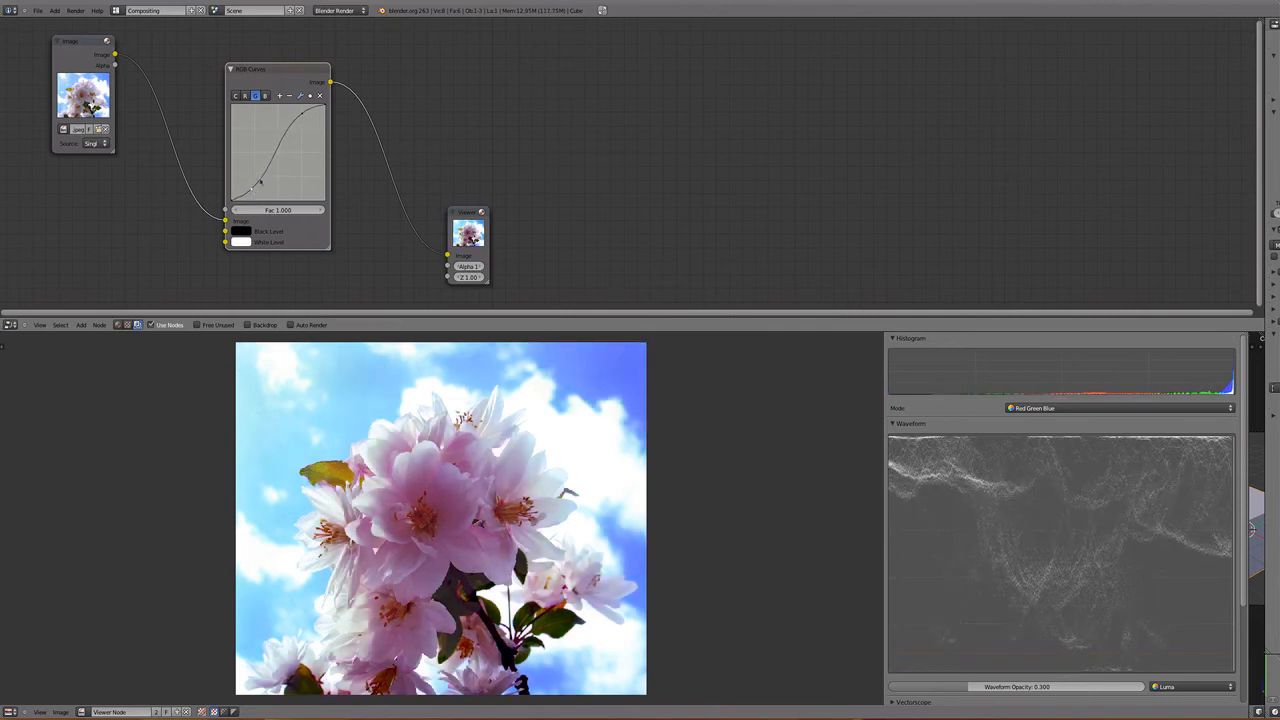
{"action": "left_click_drag", "start_coordinate": [300, 123], "coordinate": [295, 117]}
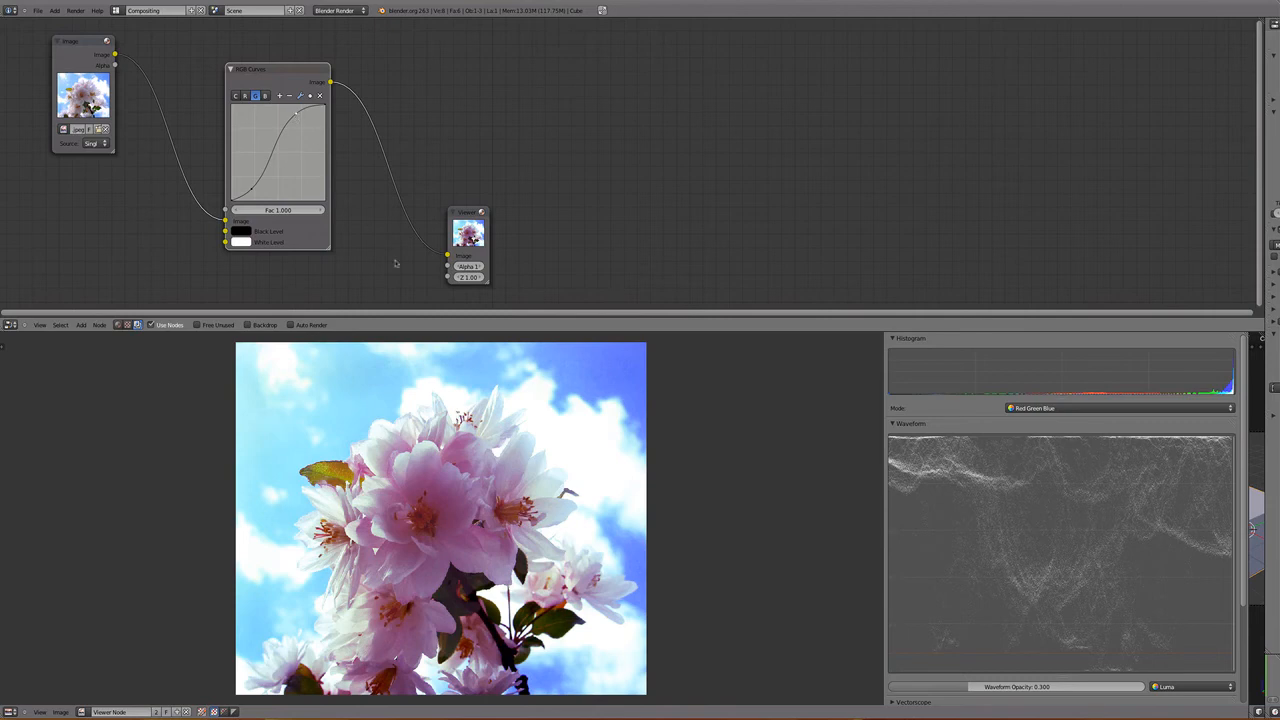
- Fine-tune the green channel's S-curve by lowering its shadow point further and nudging its highlight point
{"action": "left_click_drag", "start_coordinate": [251, 189], "coordinate": [248, 190]}
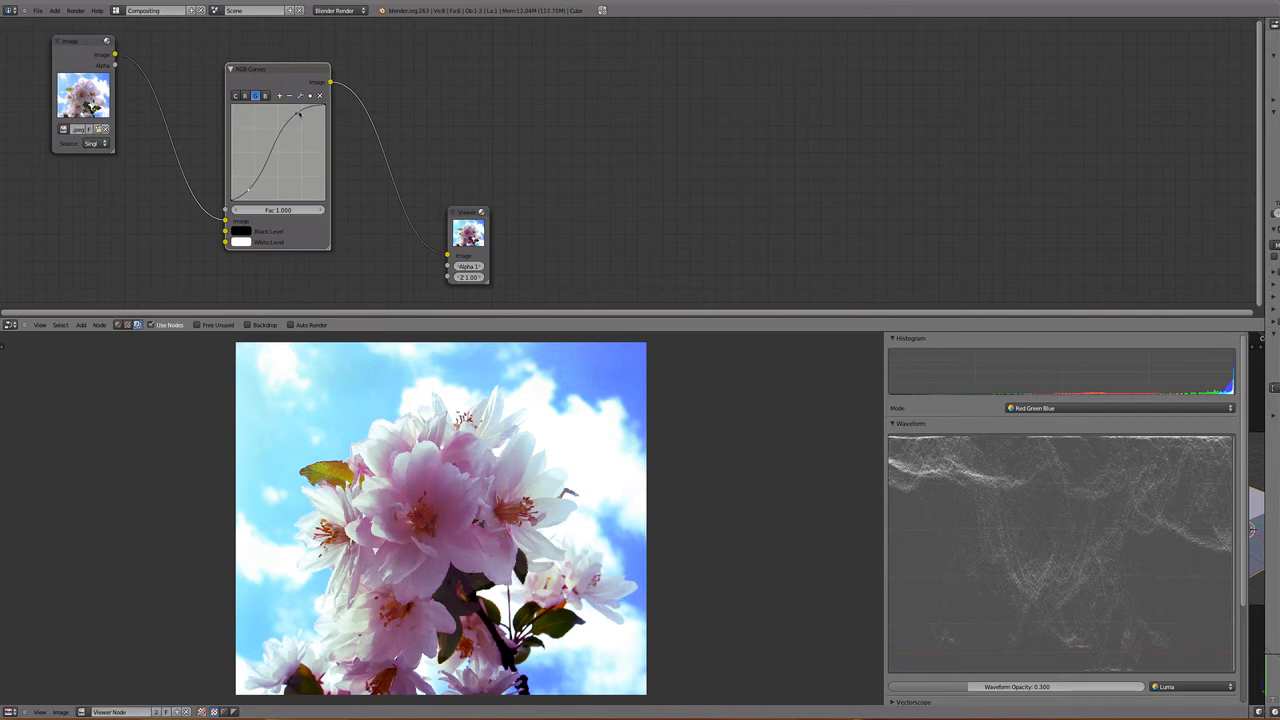
{"action": "left_click_drag", "start_coordinate": [299, 114], "coordinate": [298, 115]}
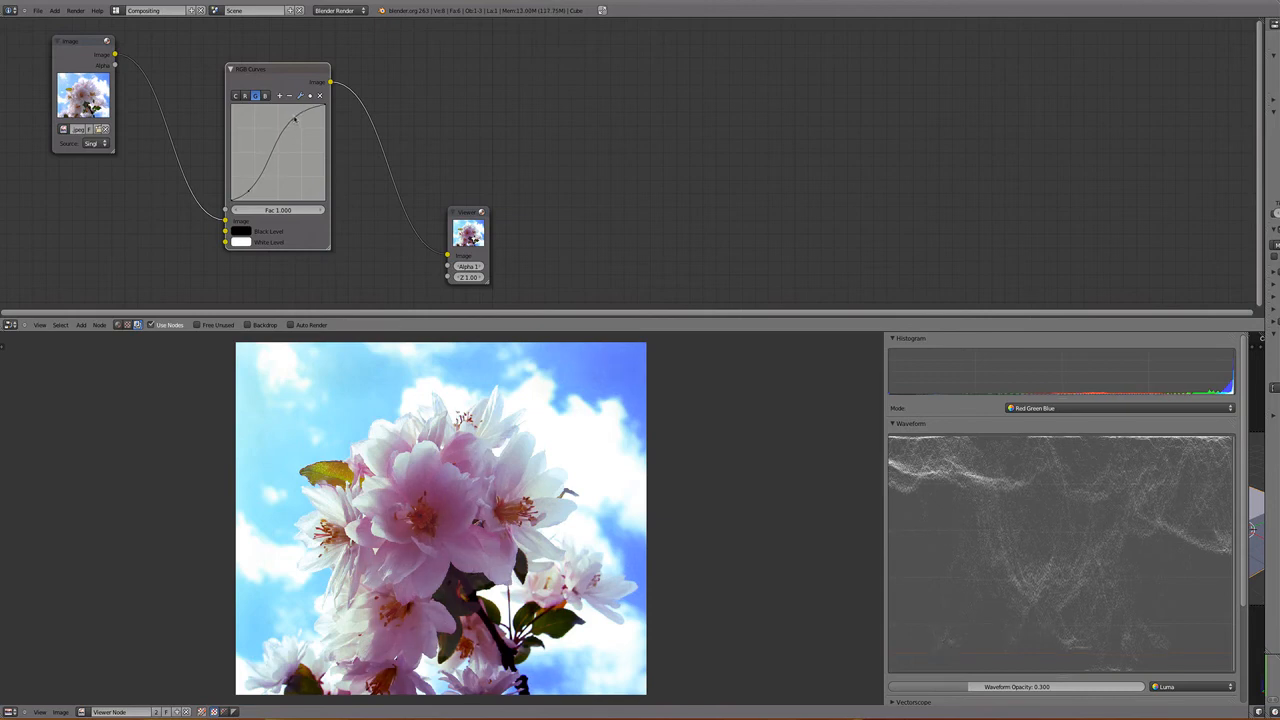
{"action": "left_click_drag", "start_coordinate": [295, 117], "coordinate": [296, 119]}
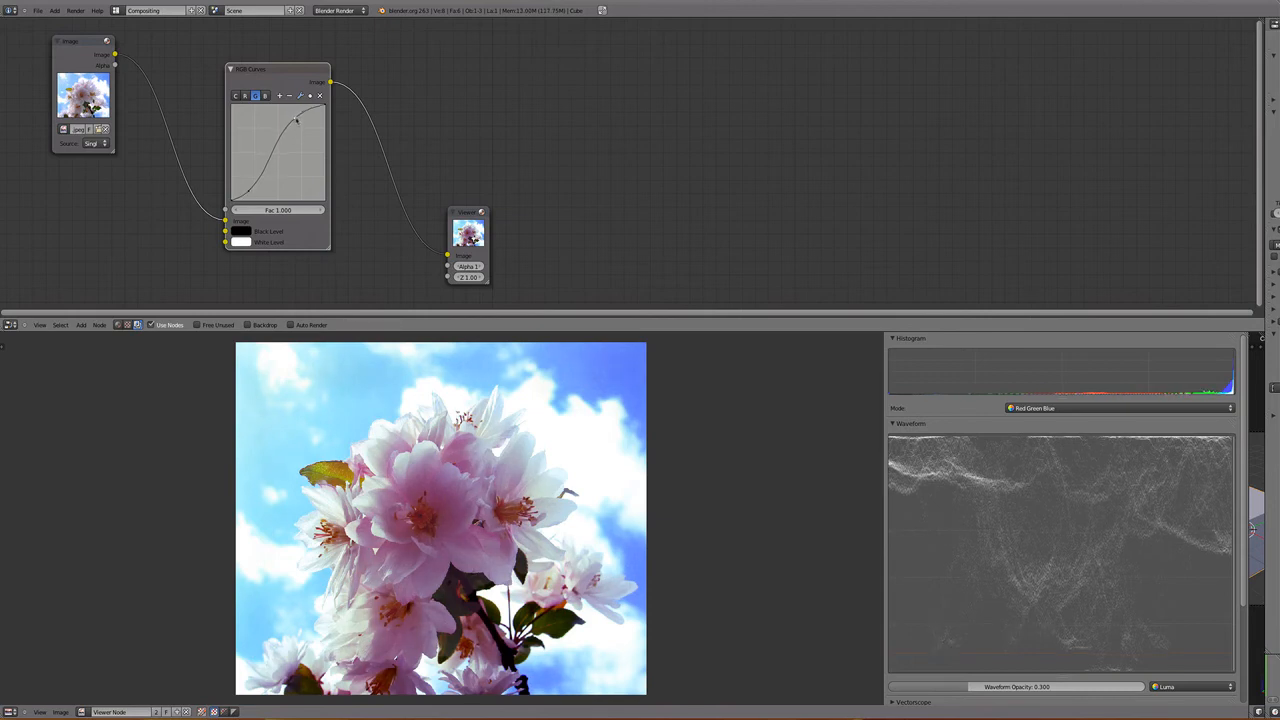
{"action": "left_click_drag", "start_coordinate": [295, 120], "coordinate": [294, 118]}
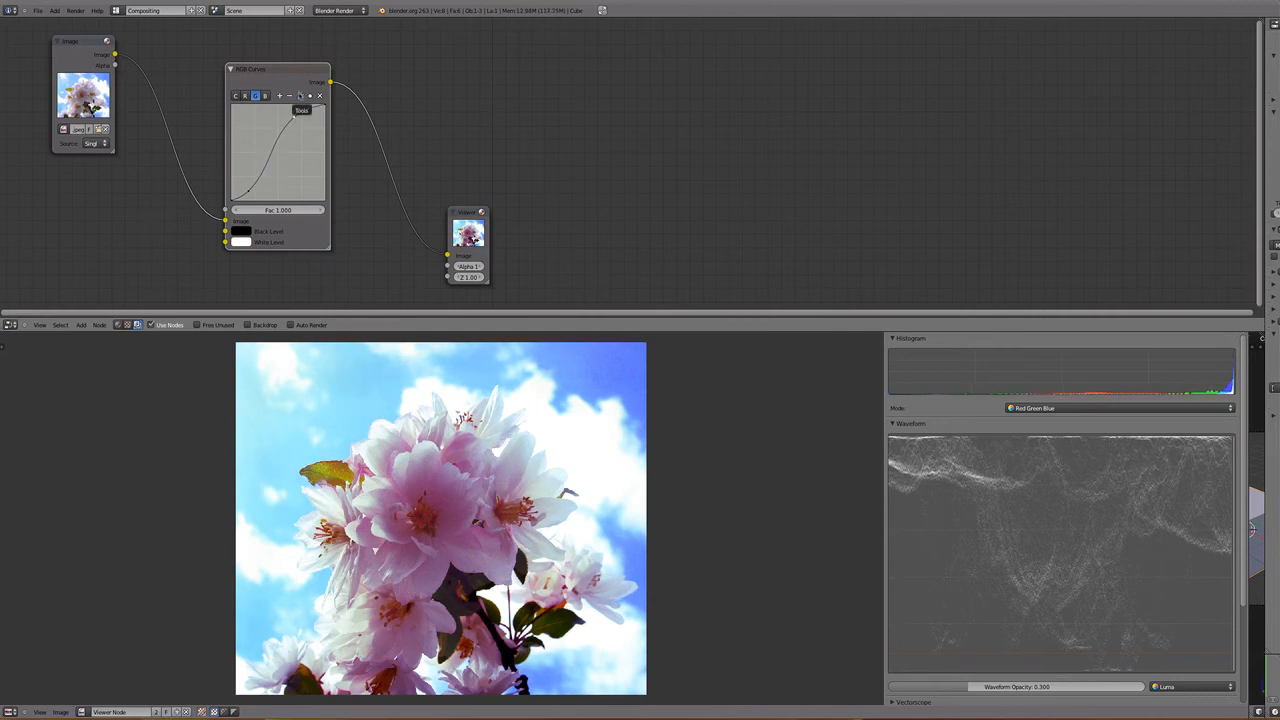
{"action": "left_click_drag", "start_coordinate": [248, 192], "coordinate": [251, 197]}
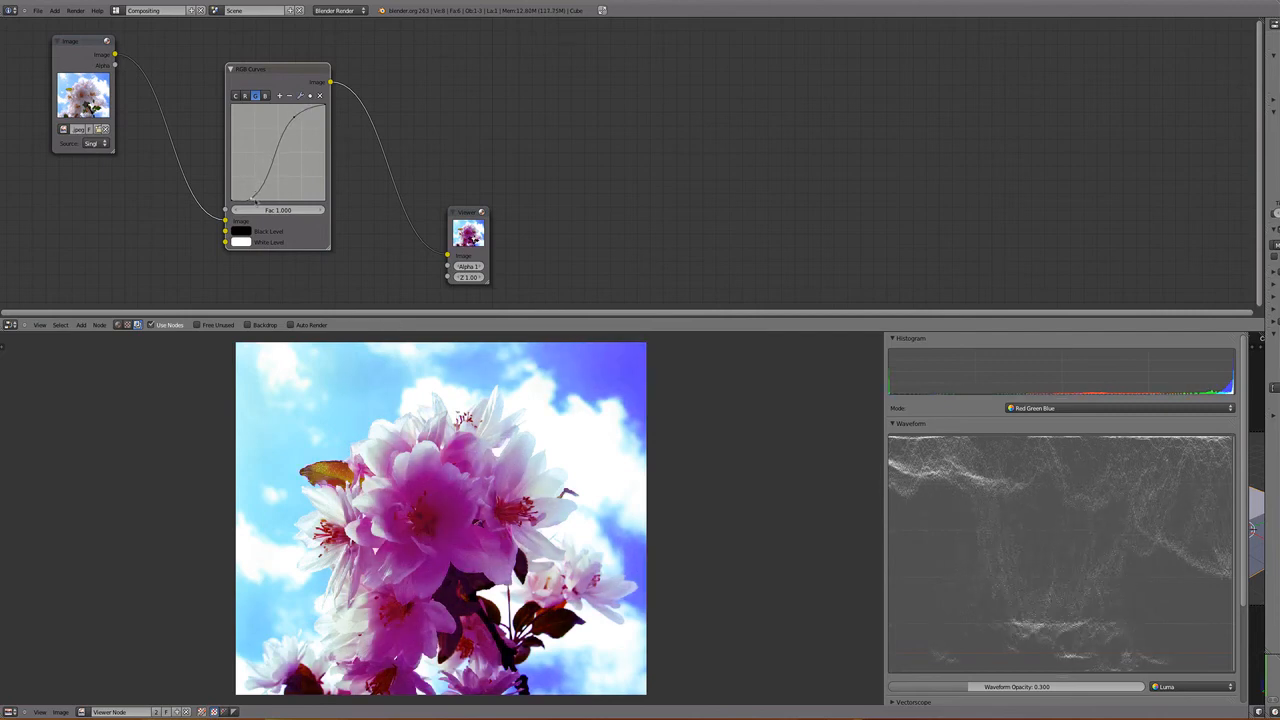
{"action": "left_click_drag", "start_coordinate": [254, 201], "coordinate": [255, 198]}
{"action": "left_click_drag", "start_coordinate": [254, 197], "coordinate": [249, 198]}
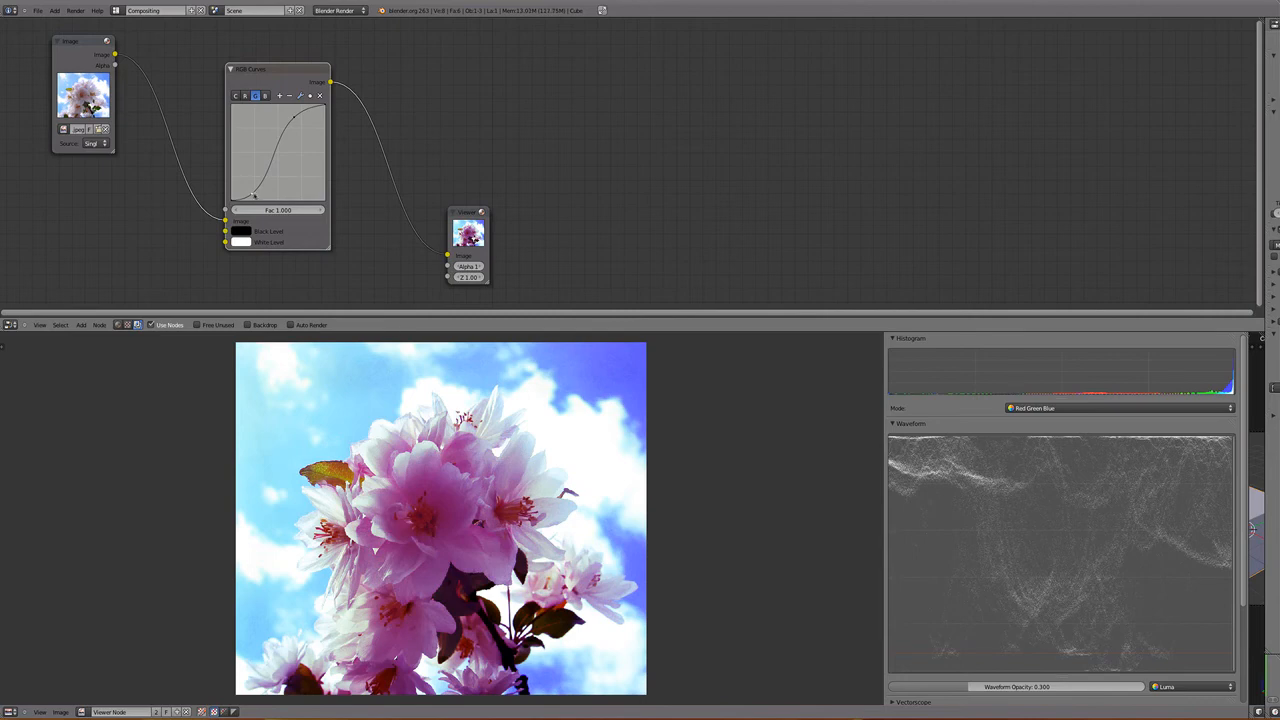
{"action": "left_click_drag", "start_coordinate": [295, 112], "coordinate": [292, 119]}
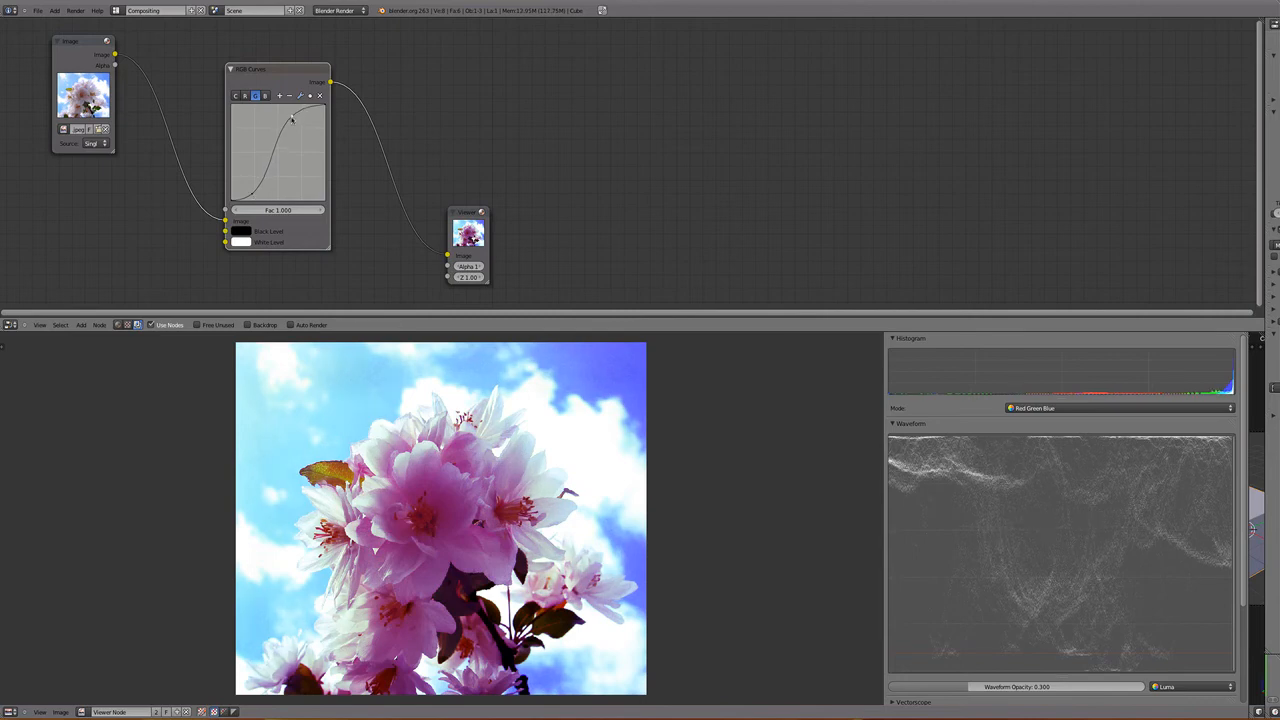
- Reset the green channel's curve to a straight line
{"action": "left_click", "coordinate": [299, 95]}
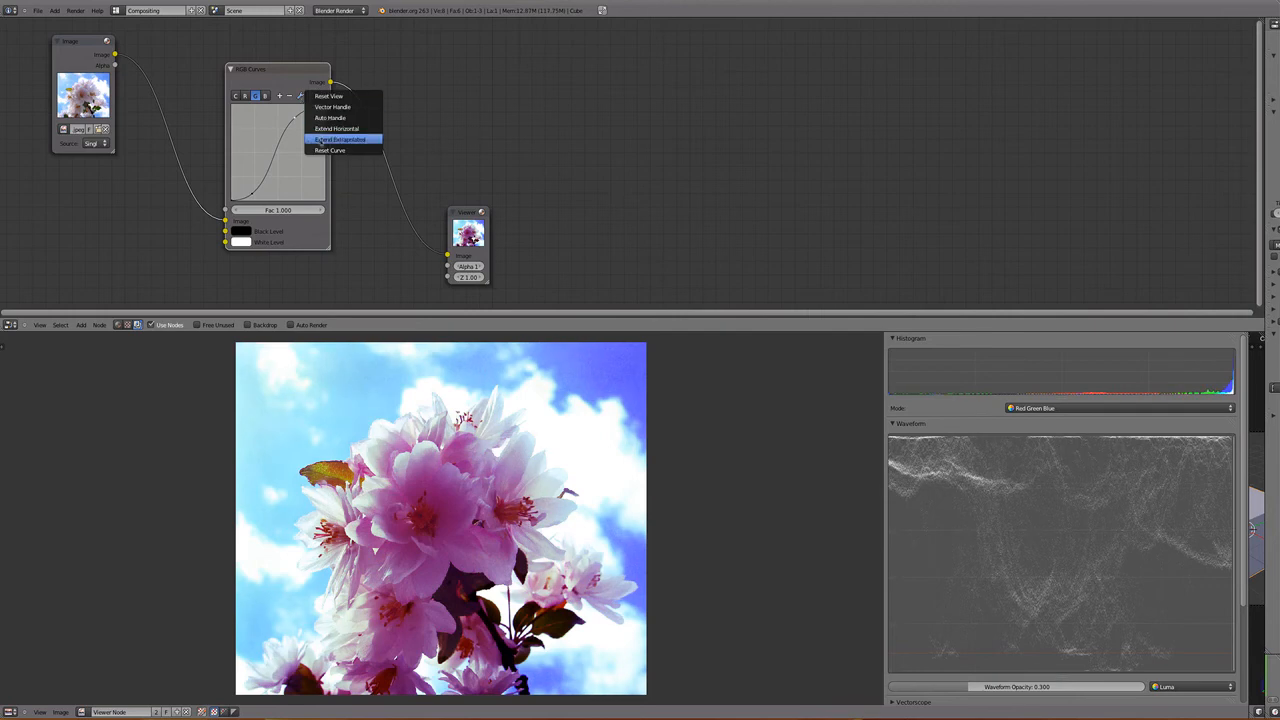
{"action": "left_click", "coordinate": [328, 150]}
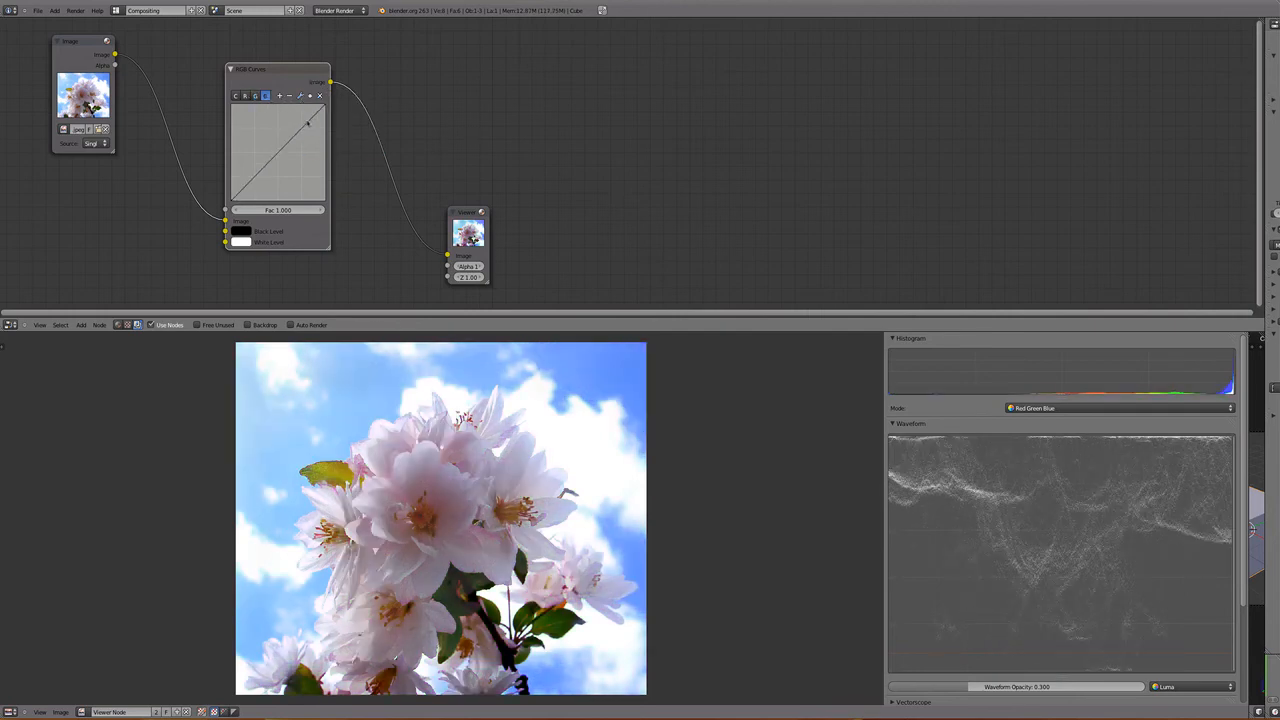
- Try an S-curve on the blue channel with a raised highlight and lowered shadow point, and reset it to a straight line
{"action": "left_click_drag", "start_coordinate": [308, 121], "coordinate": [300, 113]}
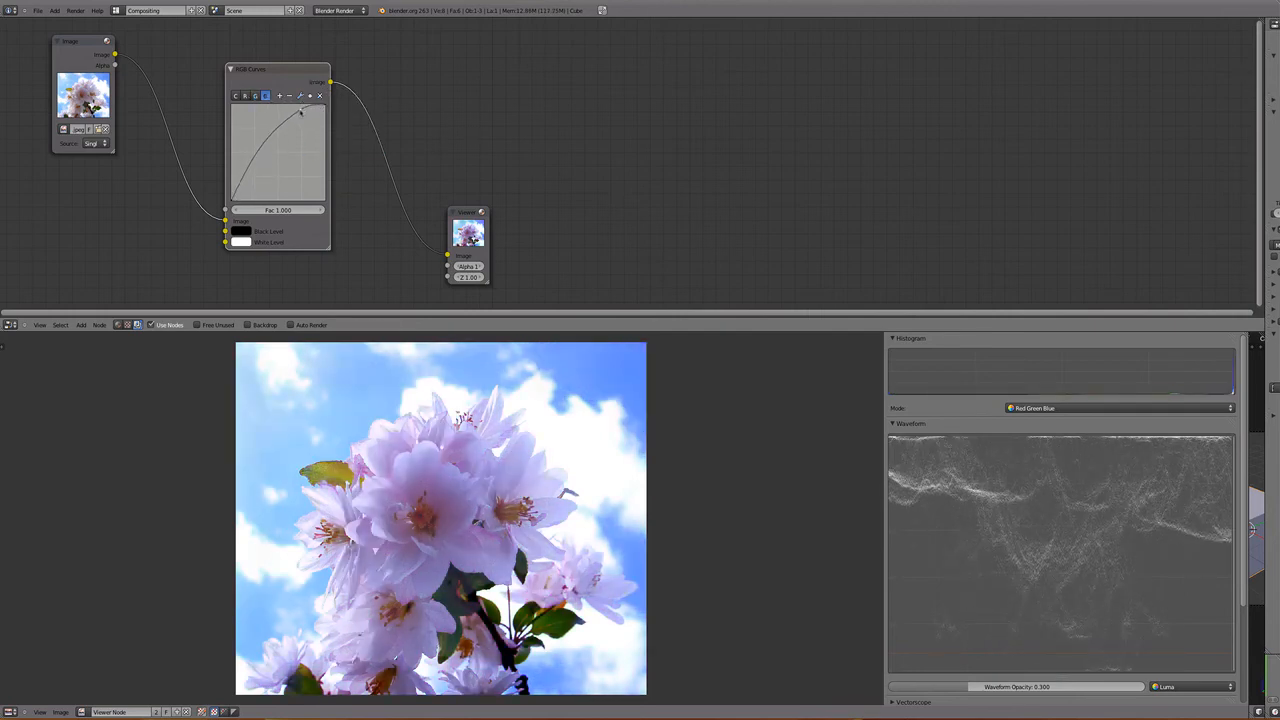
{"action": "key", "text": "g"}
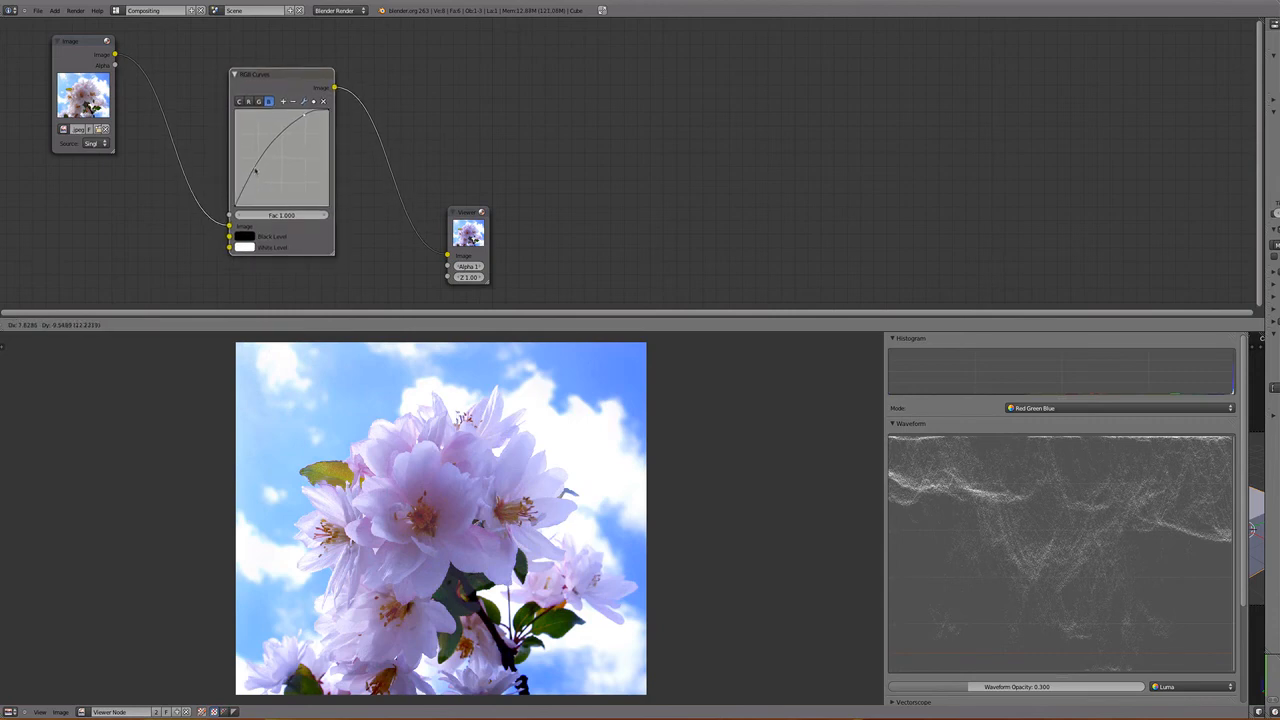
{"action": "left_click", "coordinate": [254, 174]}
{"action": "mouse_move", "coordinate": [254, 176]}
{"action": "left_mouse_down"}
{"action": "mouse_move", "coordinate": [259, 199]}
{"action": "mouse_move", "coordinate": [252, 191]}
{"action": "left_mouse_up"}
{"action": "key", "text": "g"}
{"action": "left_click", "coordinate": [272, 98]}
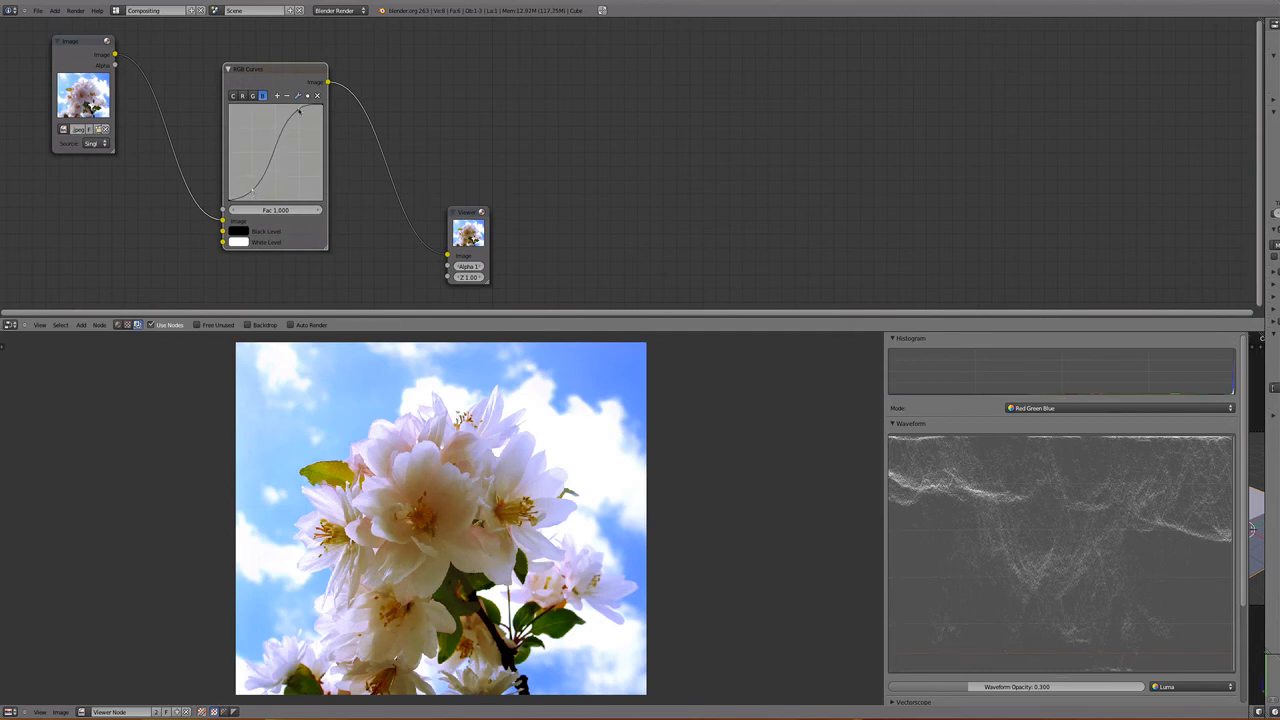
{"action": "left_click_drag", "start_coordinate": [298, 111], "coordinate": [294, 113]}
{"action": "scroll", "coordinate": [262, 184], "scroll_direction": "up", "scroll_amount": 1}
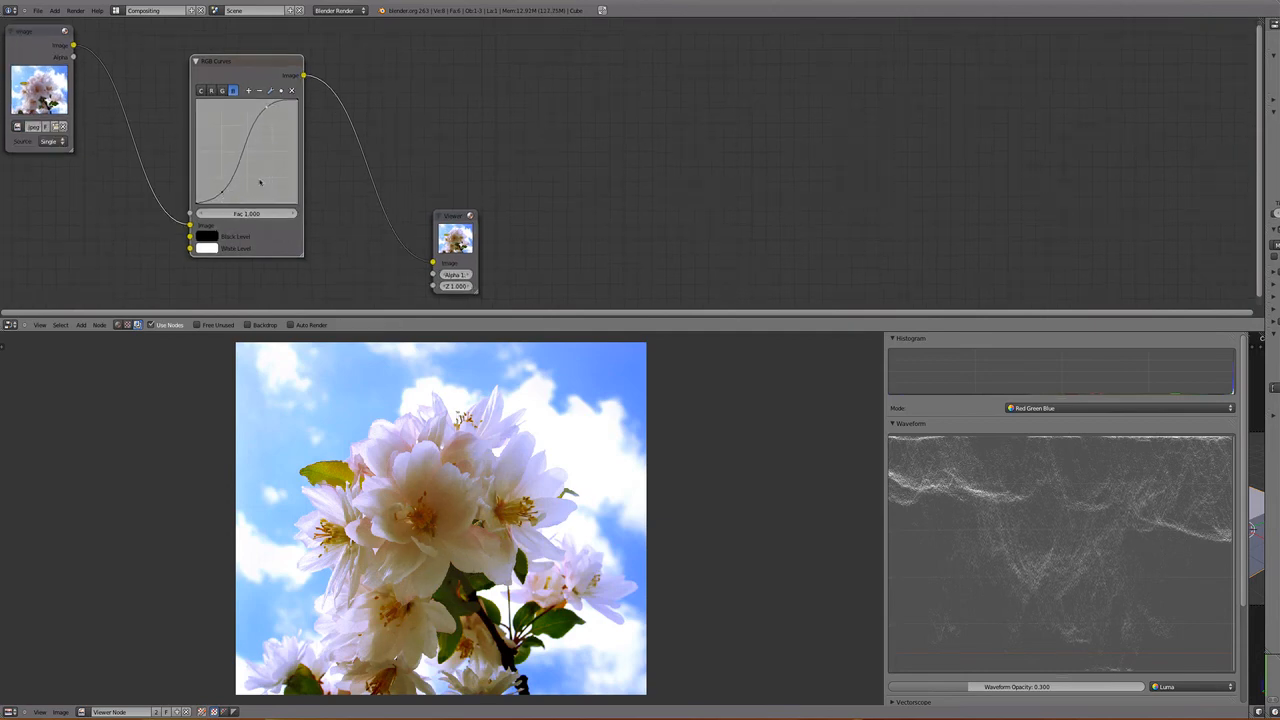
{"action": "left_click_drag", "start_coordinate": [221, 193], "coordinate": [231, 198]}
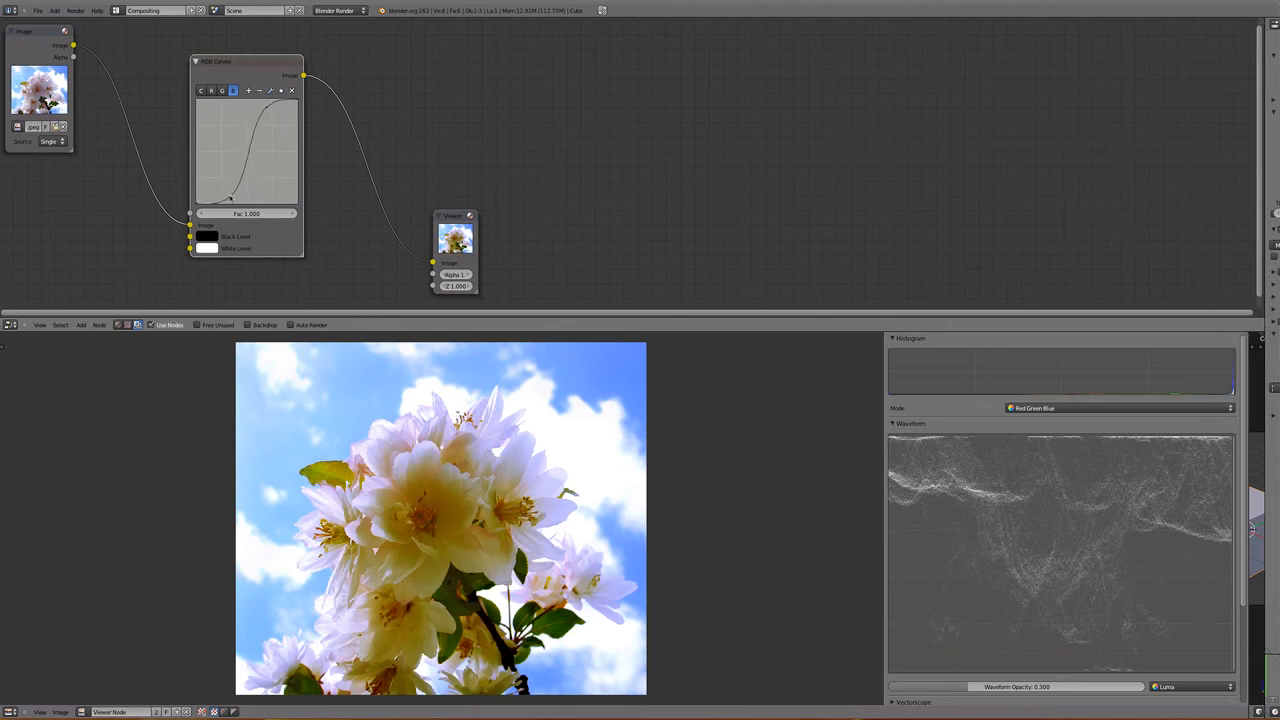
{"action": "scroll", "coordinate": [266, 112], "scroll_direction": "up", "scroll_amount": 1}
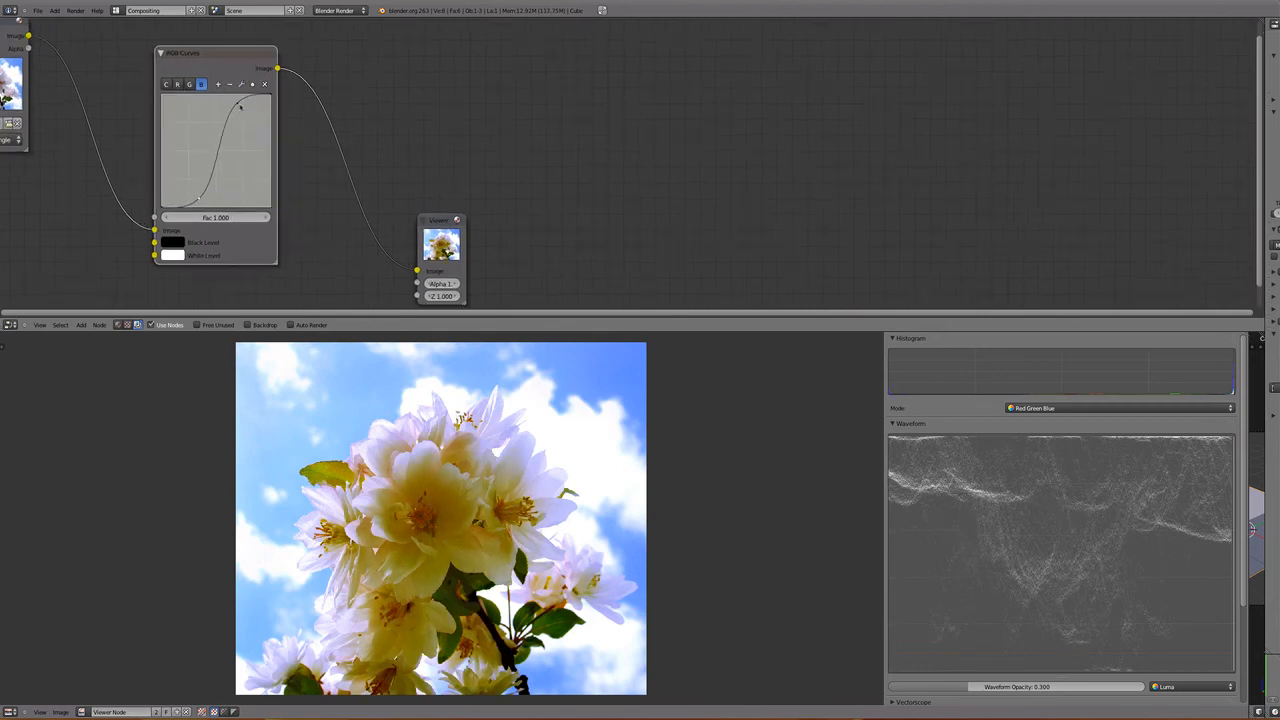
{"action": "left_click", "coordinate": [240, 84]}
{"action": "left_click", "coordinate": [285, 140]}
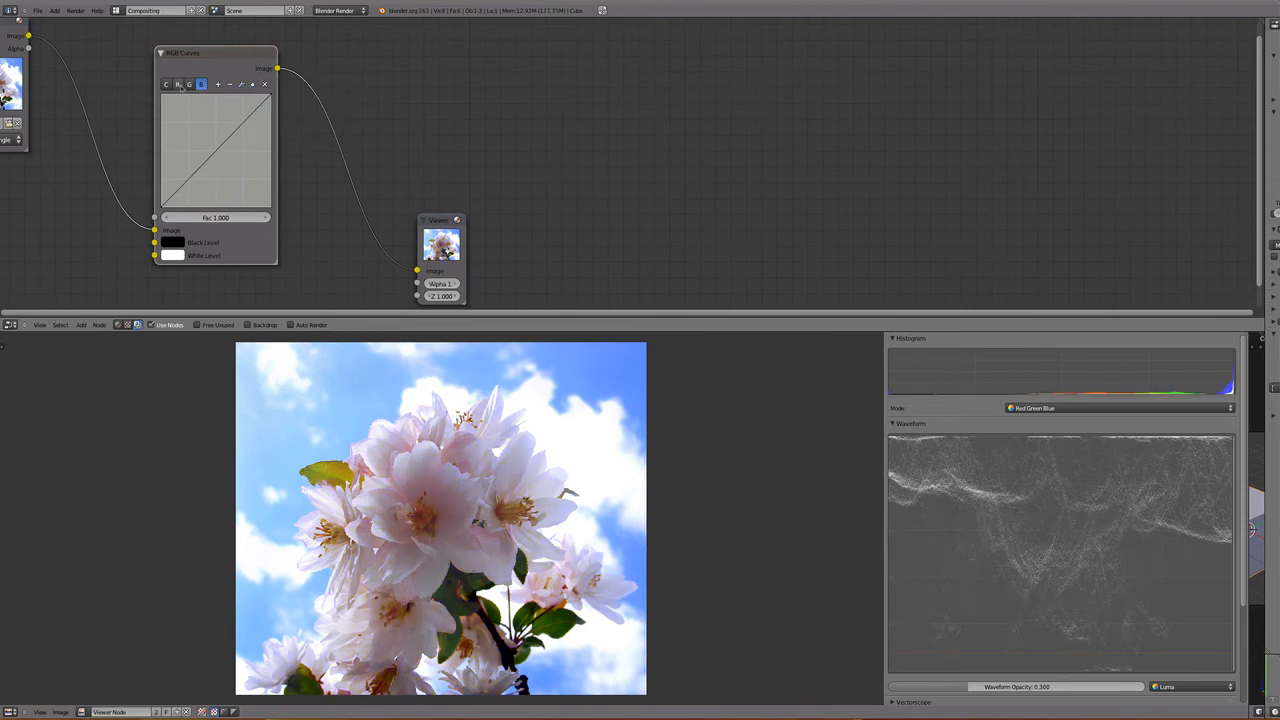
- Shape the red channel's curve with a lowered shadow point and a point near the middle of the diagonal
{"action": "left_click", "coordinate": [177, 84]}
{"action": "left_click_drag", "start_coordinate": [238, 121], "coordinate": [187, 199]}
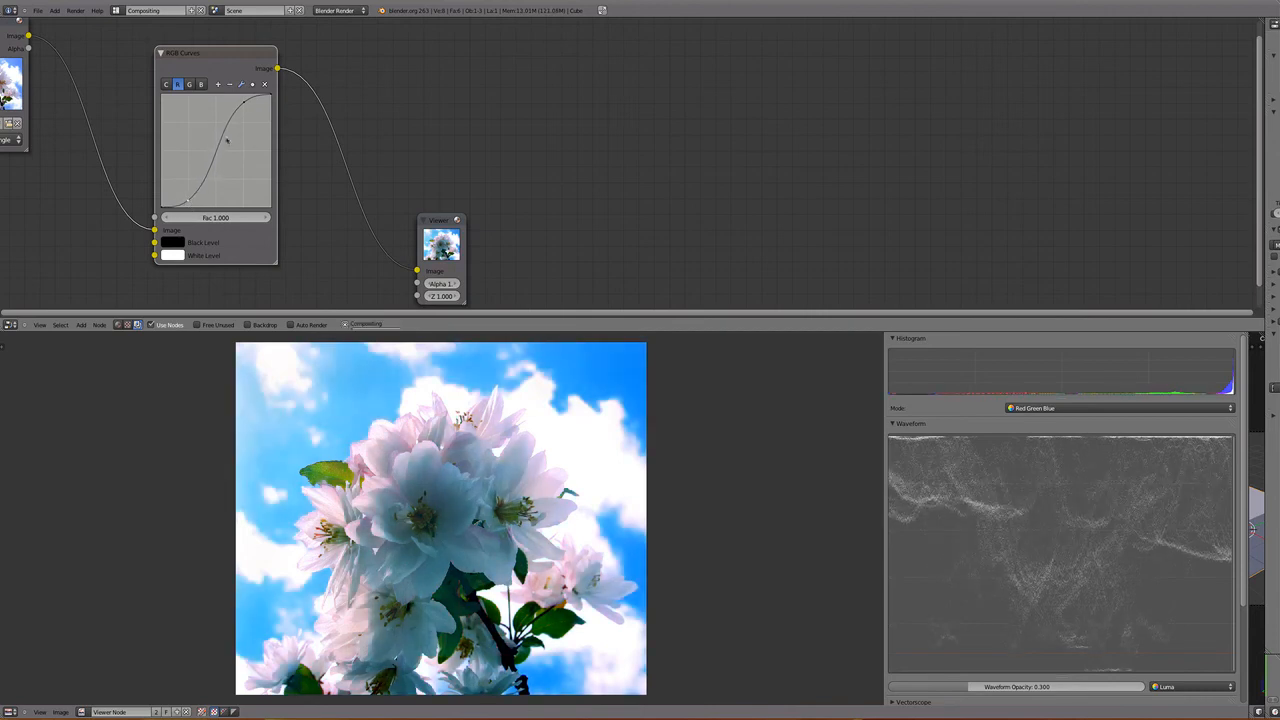
{"action": "left_click_drag", "start_coordinate": [243, 100], "coordinate": [214, 151]}
{"action": "scroll", "coordinate": [191, 181], "scroll_direction": "up", "scroll_amount": 1}
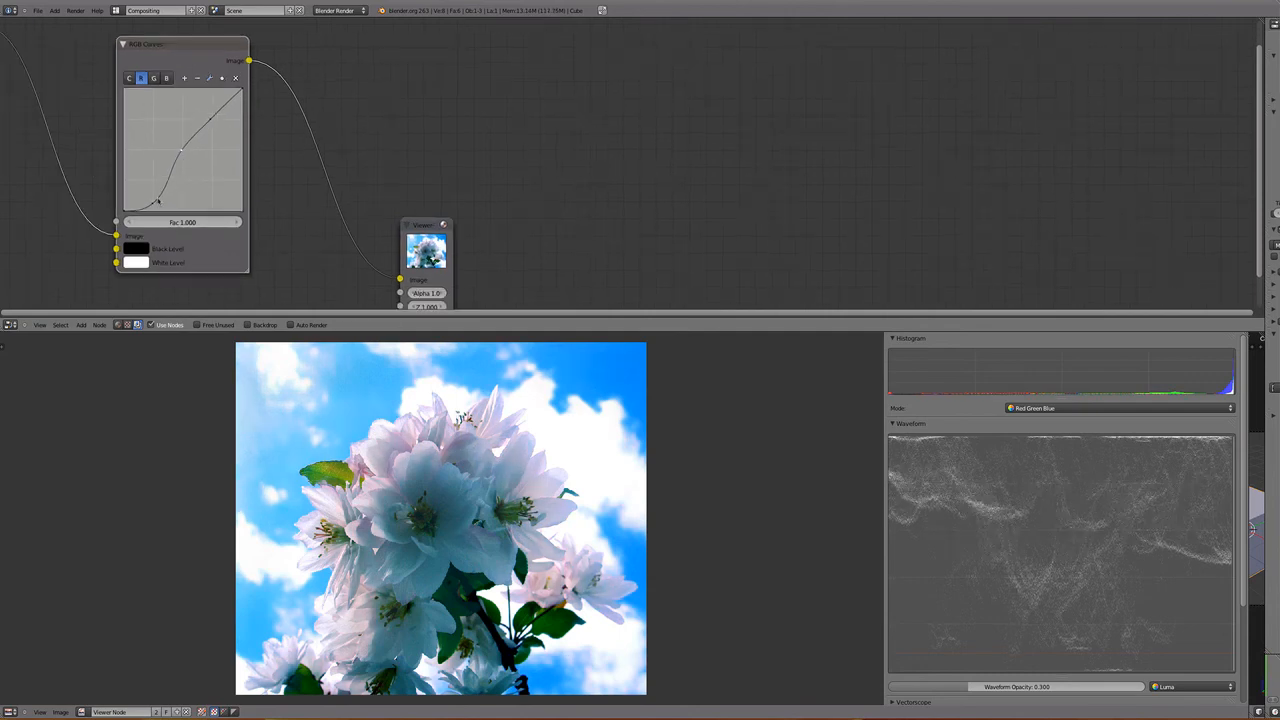
{"action": "left_click_drag", "start_coordinate": [157, 201], "coordinate": [145, 205]}
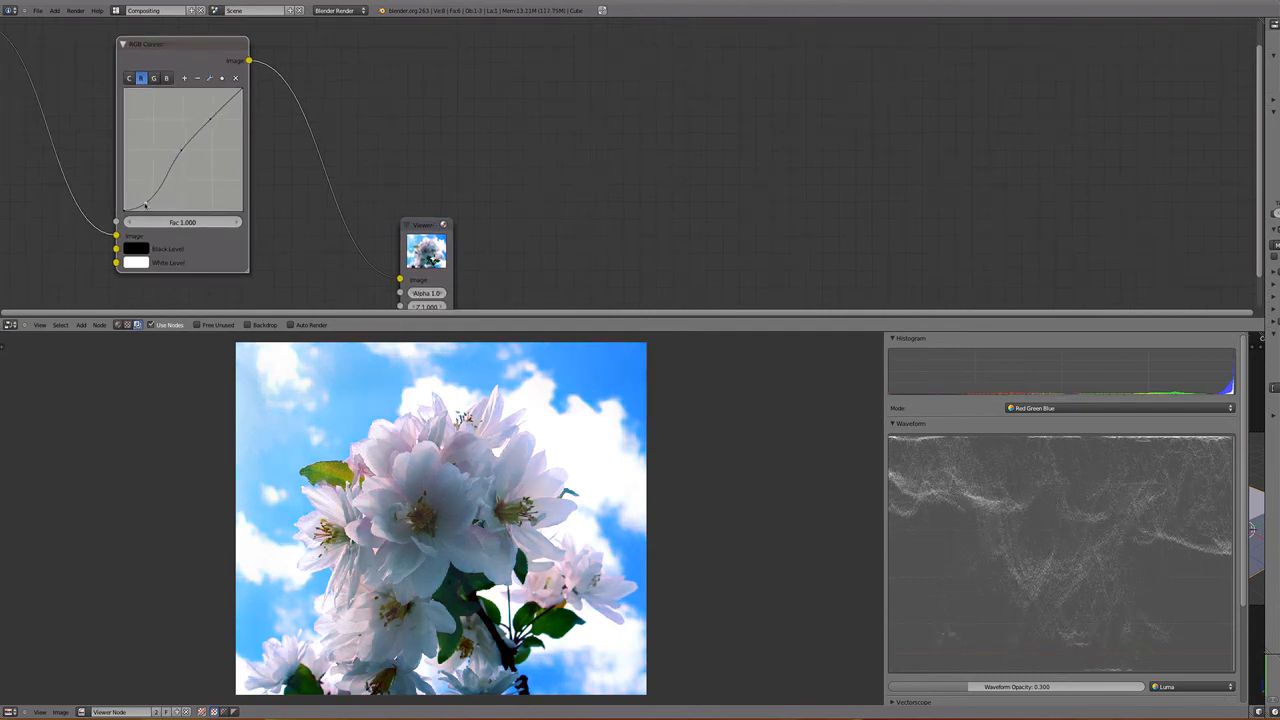
{"action": "scroll", "coordinate": [144, 200], "scroll_direction": "up", "scroll_amount": 1}
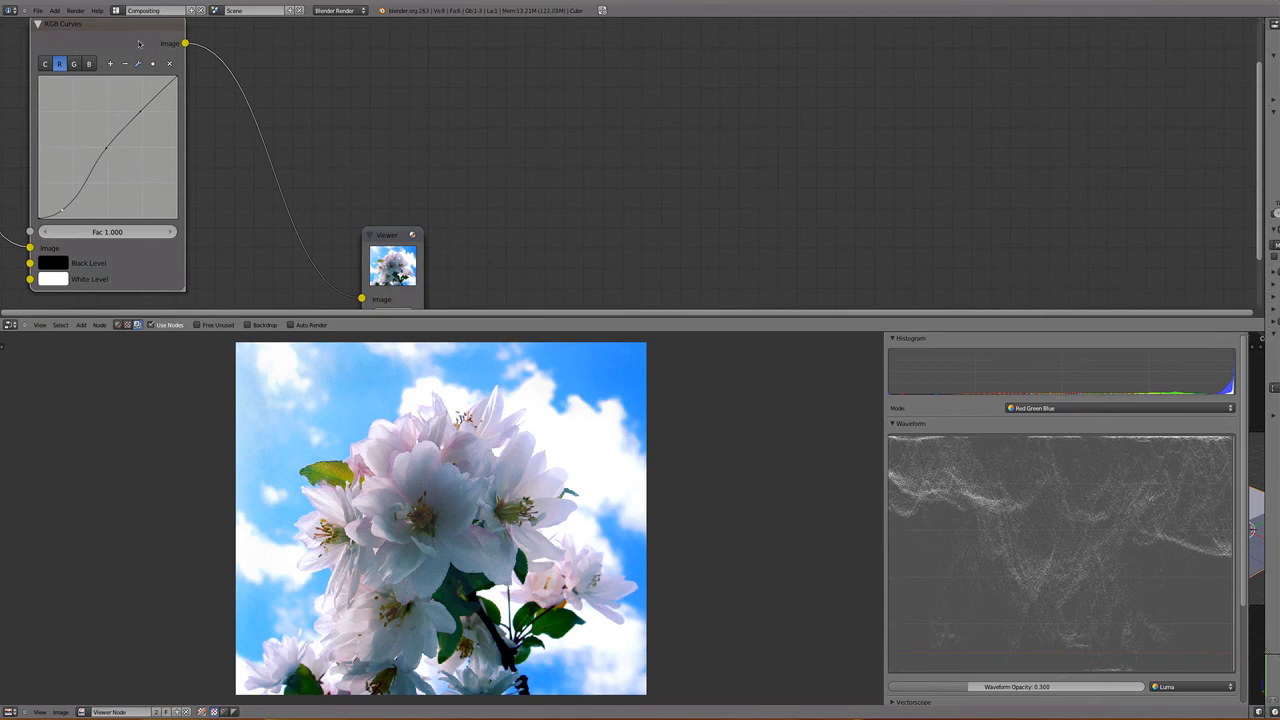
- Shape the green channel's curve into a gentle S with a raised highlight point and a lowered shadow point
{"action": "left_click_drag", "start_coordinate": [139, 43], "coordinate": [205, 57]}
{"action": "left_click", "coordinate": [140, 77]}
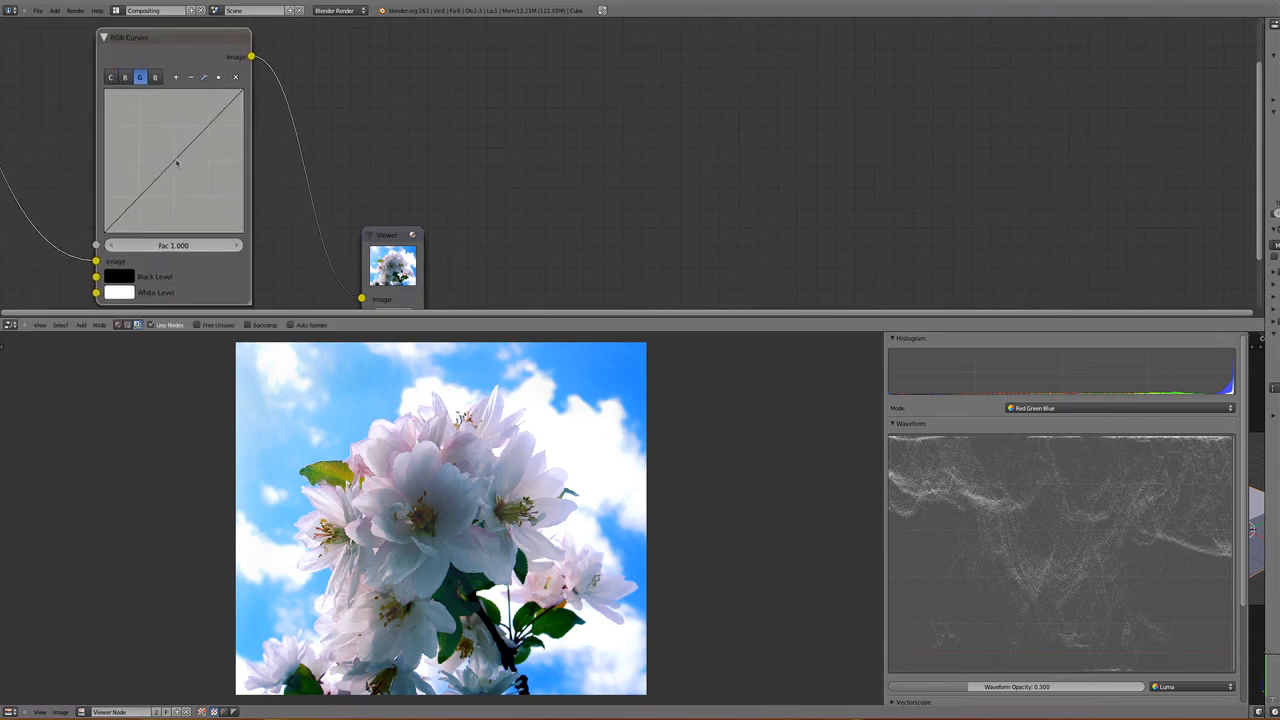
{"action": "left_click_drag", "start_coordinate": [177, 163], "coordinate": [143, 203]}
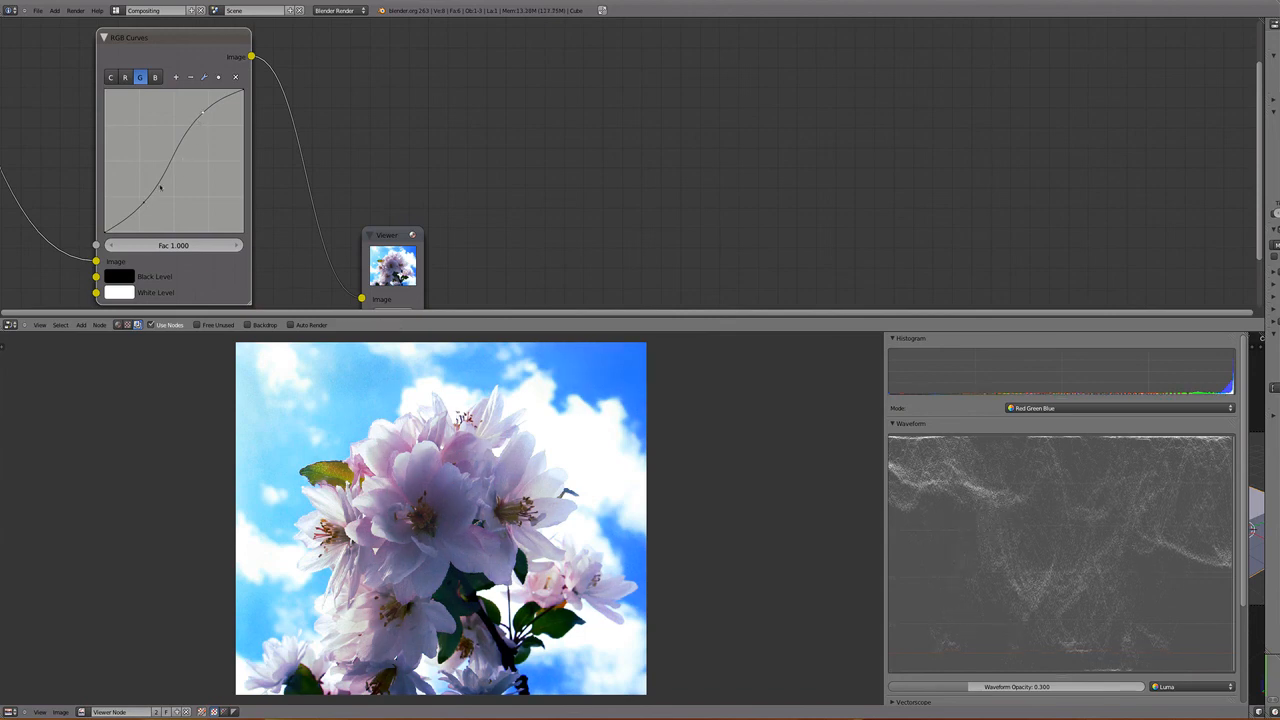
{"action": "left_click_drag", "start_coordinate": [145, 203], "coordinate": [144, 206]}
- Collapse the RGB Curves node and move it closer to the Image node
{"action": "scroll", "coordinate": [368, 116], "scroll_direction": "down", "scroll_amount": 1}
{"action": "key", "text": "h"}
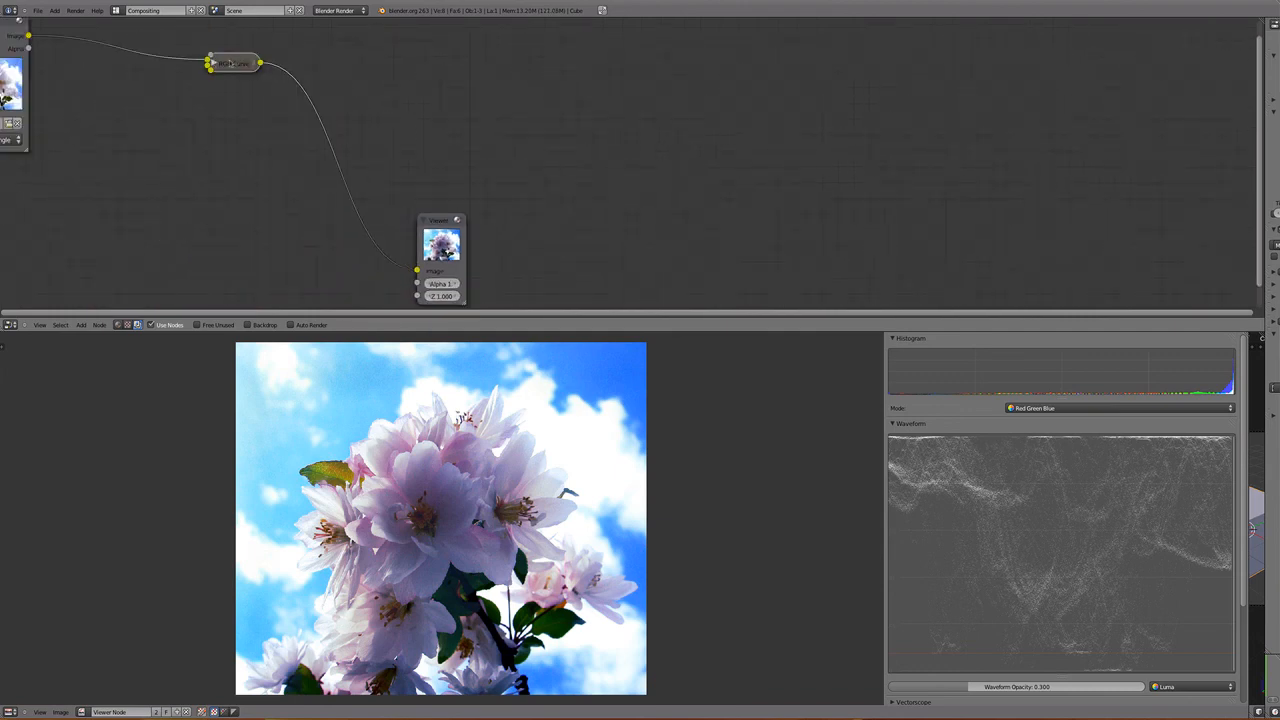
{"action": "left_click_drag", "start_coordinate": [233, 60], "coordinate": [127, 91]}
- Add a Hue Saturation Value node and insert it between the RGB Curves and Viewer nodes
{"action": "key", "text": "shift+a"}
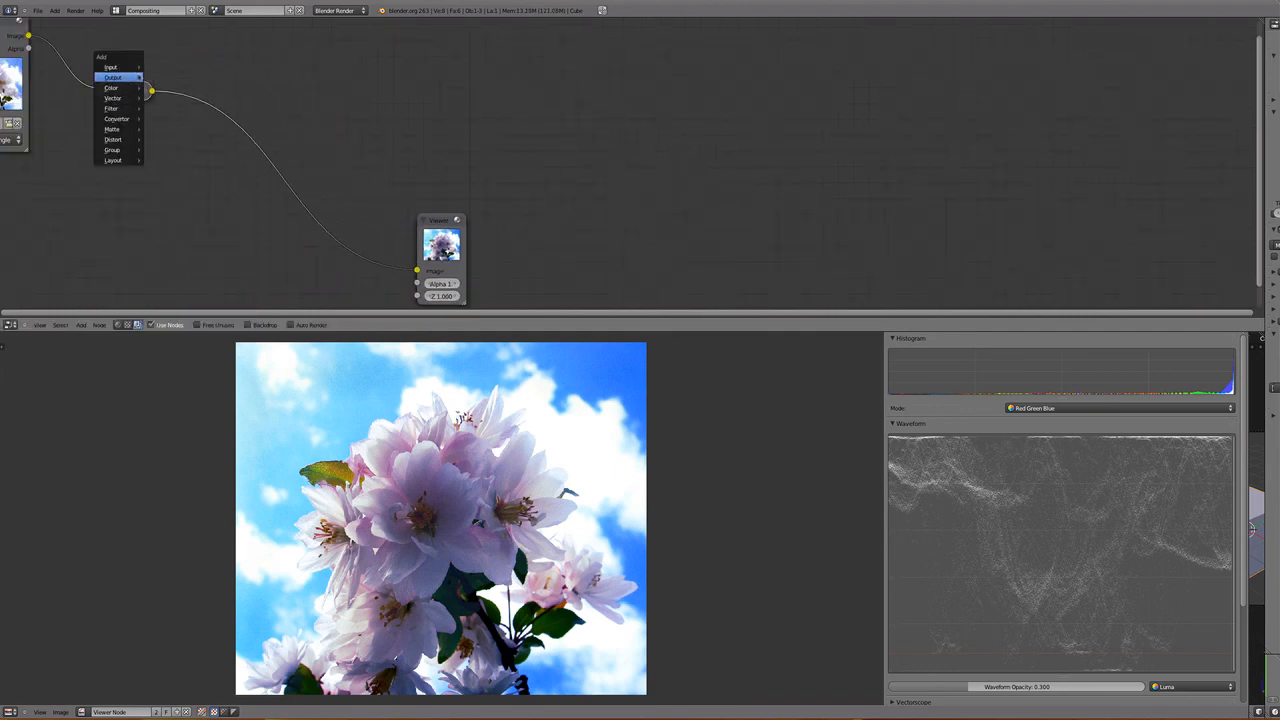
{"action": "mouse_move", "coordinate": [108, 89]}
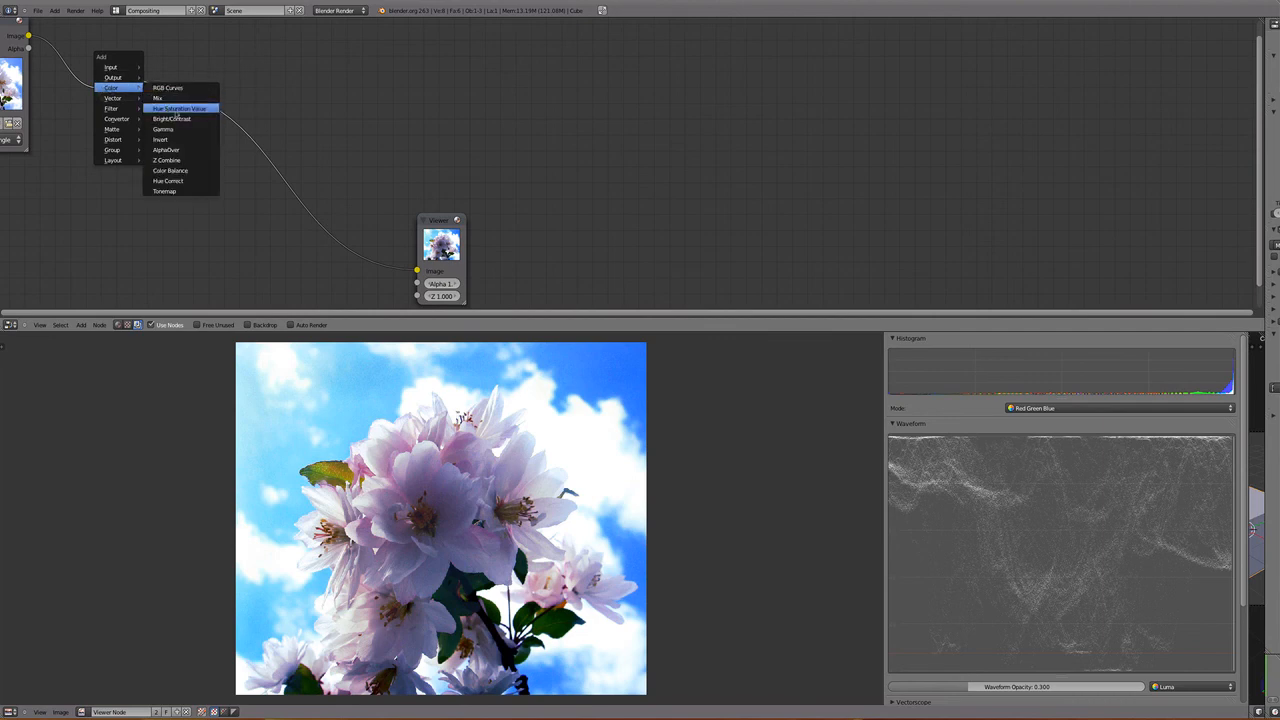
{"action": "left_click", "coordinate": [175, 112]}
{"action": "left_click", "coordinate": [254, 84]}
- Set the Hue Saturation Value node's hue to 0.588 and saturation to 0.8, and collapse it beside RGB Curves
{"action": "left_click_drag", "start_coordinate": [230, 105], "coordinate": [229, 120]}
{"action": "left_click", "coordinate": [229, 120]}
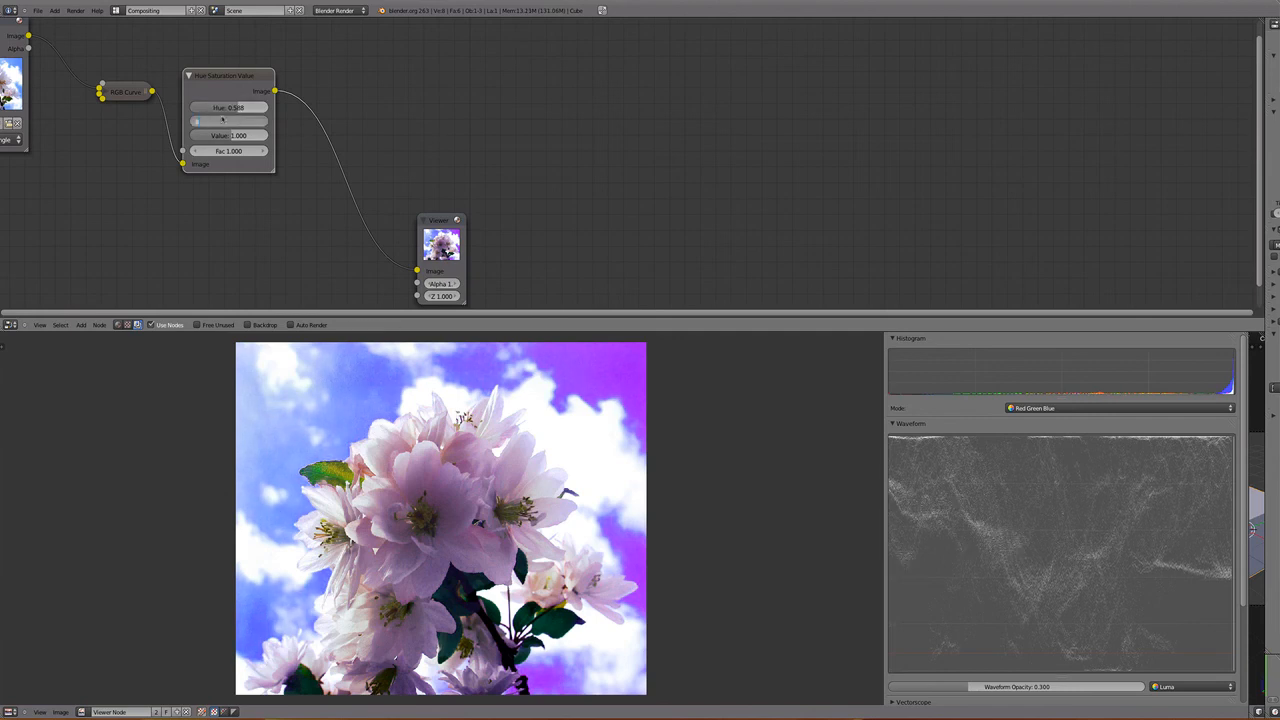
{"action": "type", "text": "0.8"}
{"action": "key", "text": "Return"}
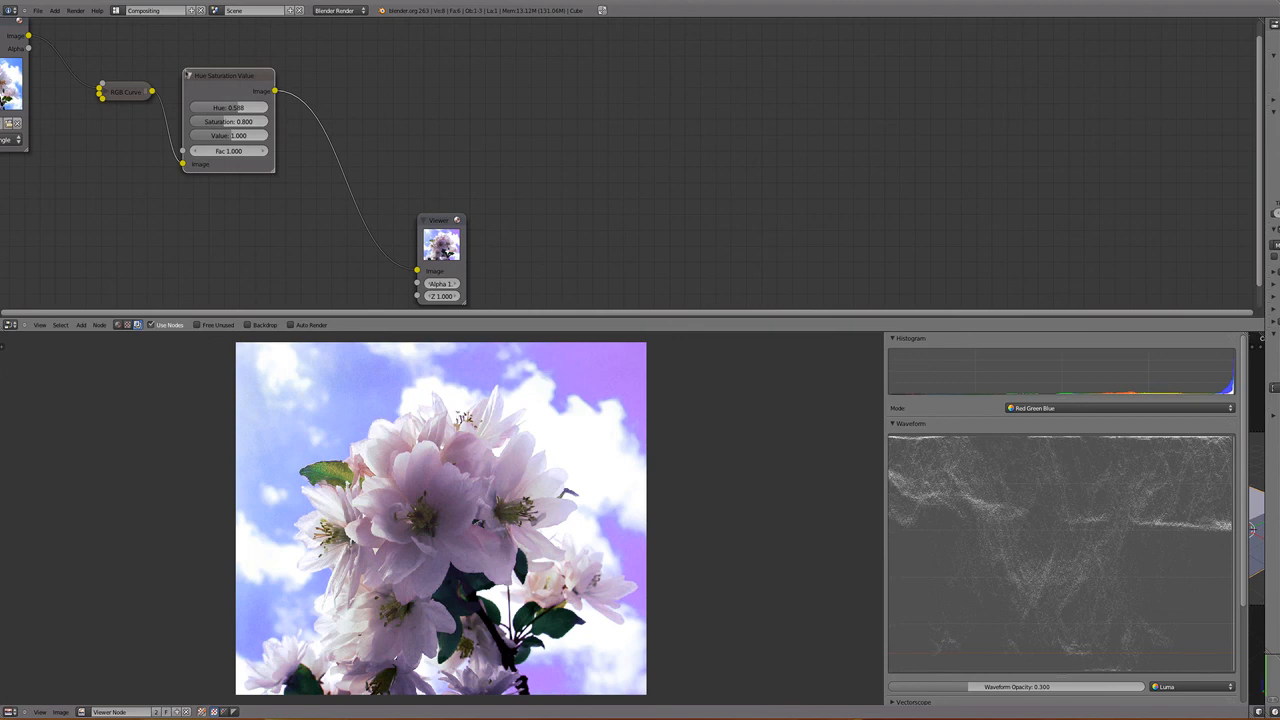
{"action": "left_click", "coordinate": [189, 76]}
{"action": "left_click_drag", "start_coordinate": [193, 78], "coordinate": [183, 108]}
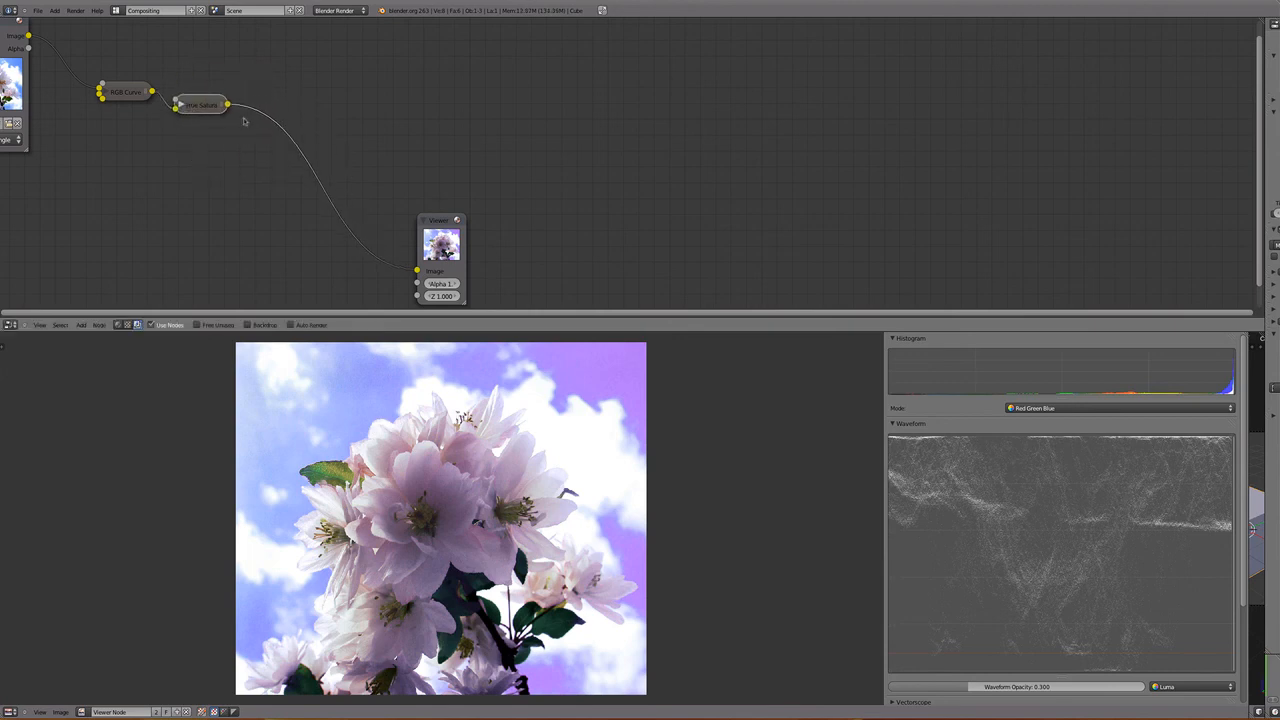
- Expand the RGB Curves node and shape its combined curve into an S with a lowered shadow and raised highlight point
{"action": "left_click", "coordinate": [105, 92]}
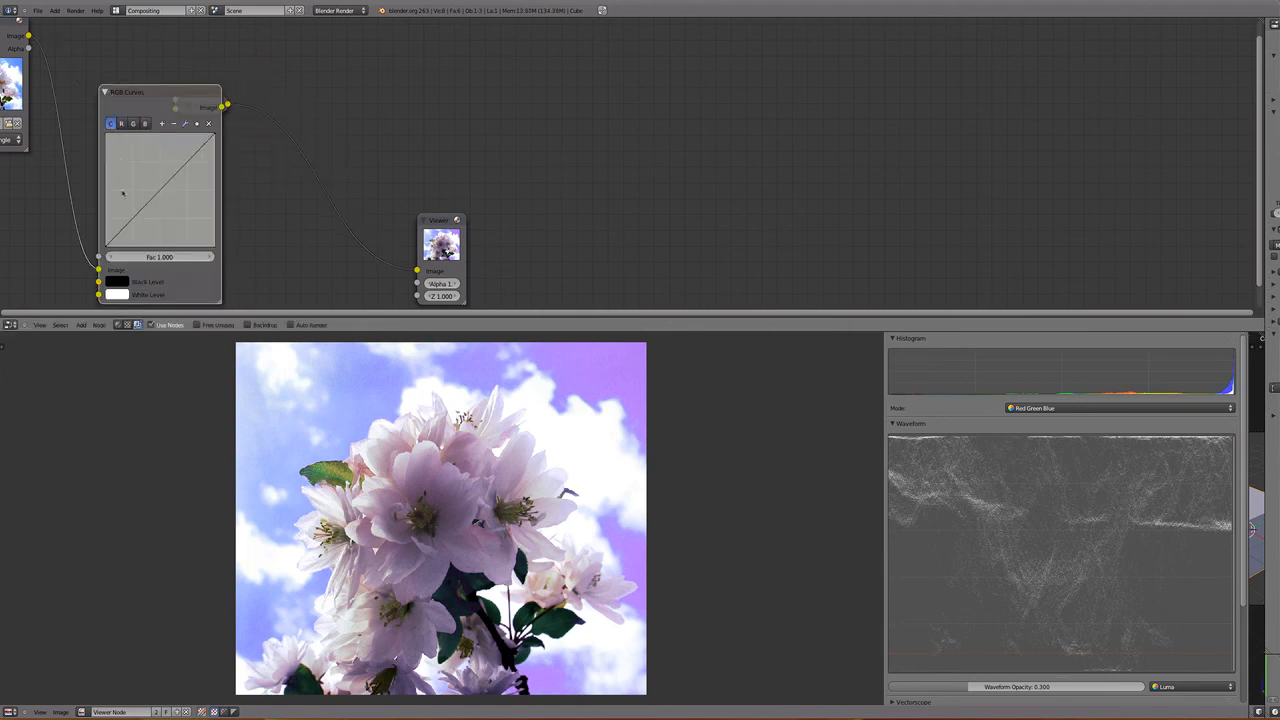
{"action": "left_click_drag", "start_coordinate": [128, 222], "coordinate": [127, 228]}
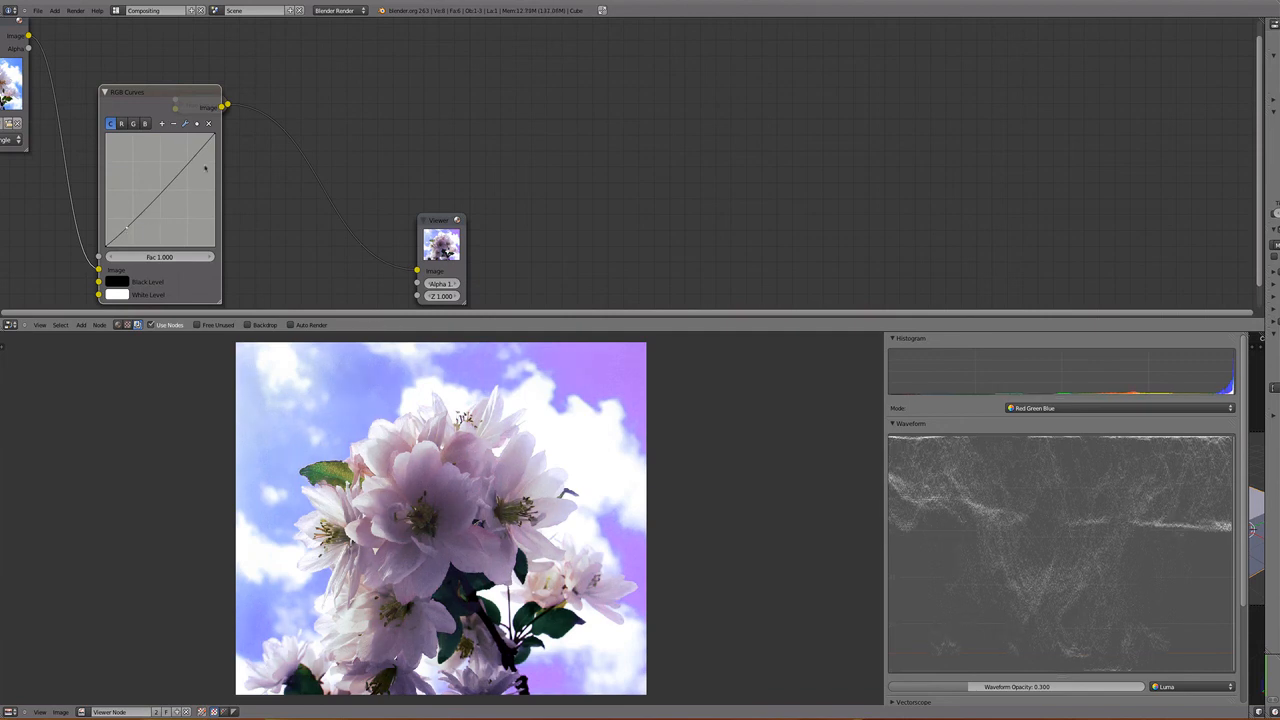
{"action": "left_click_drag", "start_coordinate": [191, 162], "coordinate": [188, 153]}
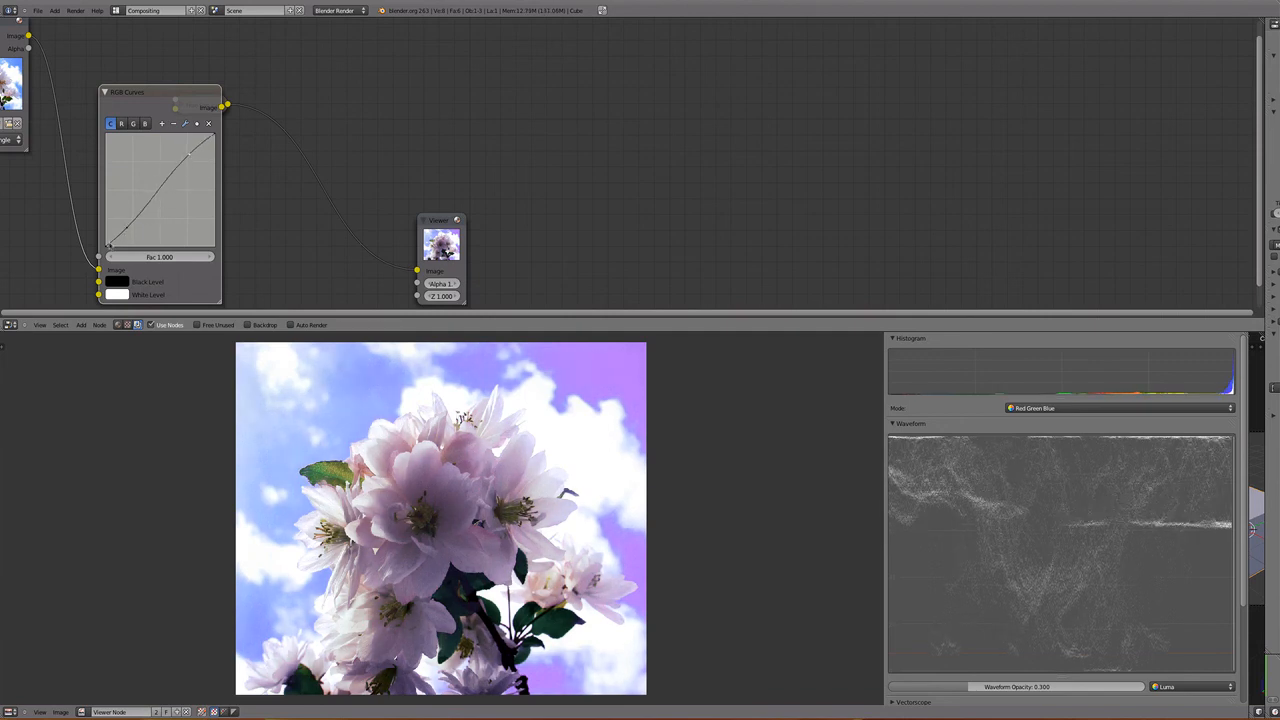
{"action": "left_click_drag", "start_coordinate": [128, 228], "coordinate": [128, 233]}
{"action": "left_click_drag", "start_coordinate": [190, 156], "coordinate": [191, 148]}
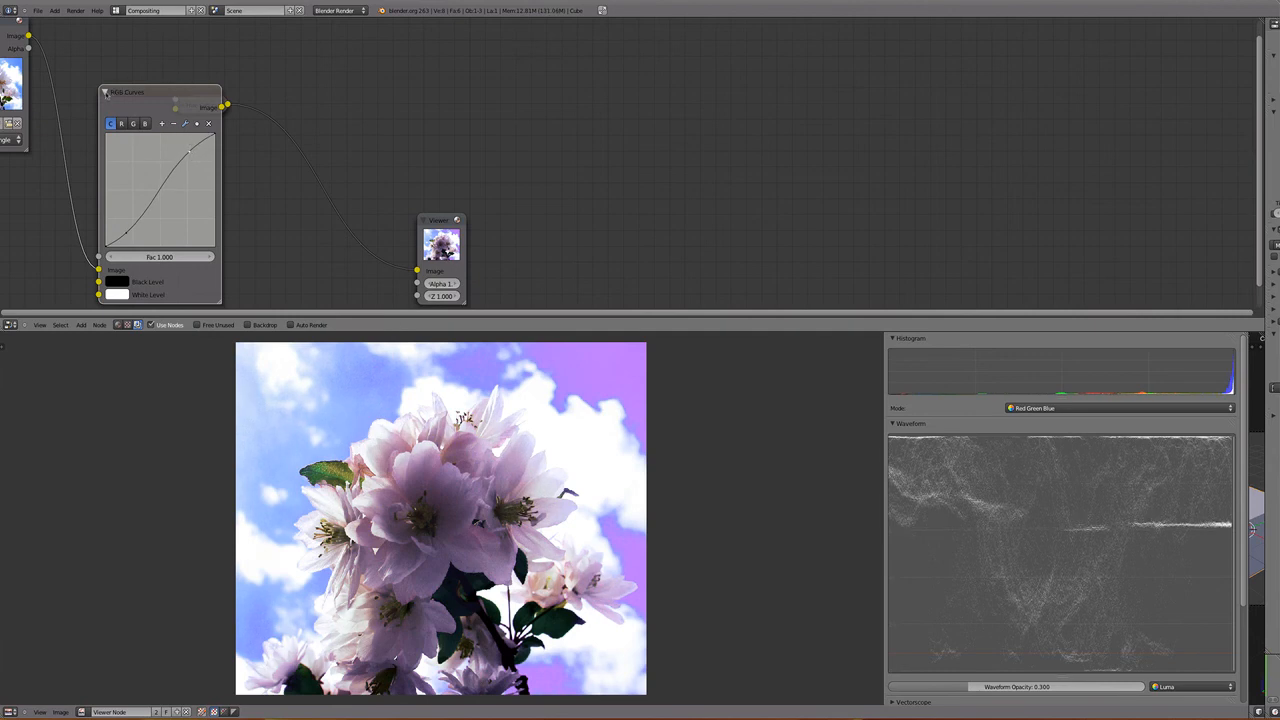
- Collapse the RGB Curves node and tidy the layout by moving the Viewer node close to Hue Saturation Value
{"action": "left_click", "coordinate": [105, 92]}
{"action": "left_click_drag", "start_coordinate": [113, 89], "coordinate": [98, 76]}
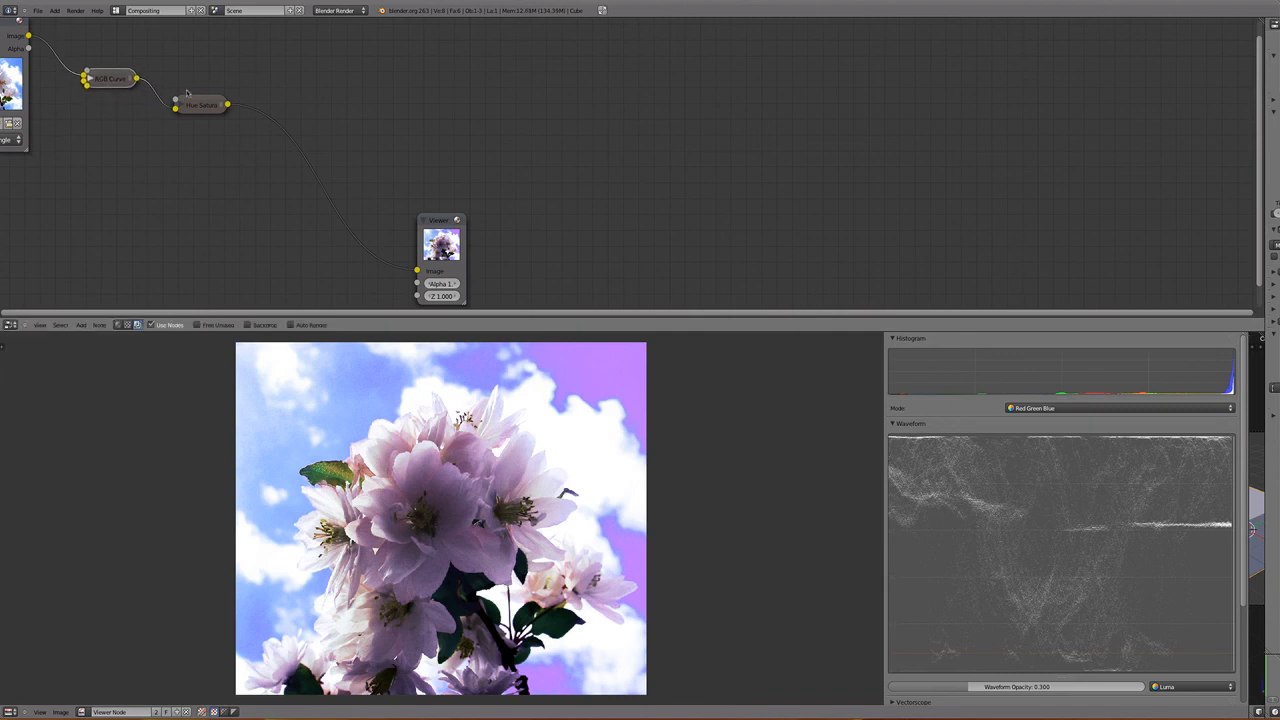
{"action": "left_click_drag", "start_coordinate": [419, 228], "coordinate": [285, 116]}
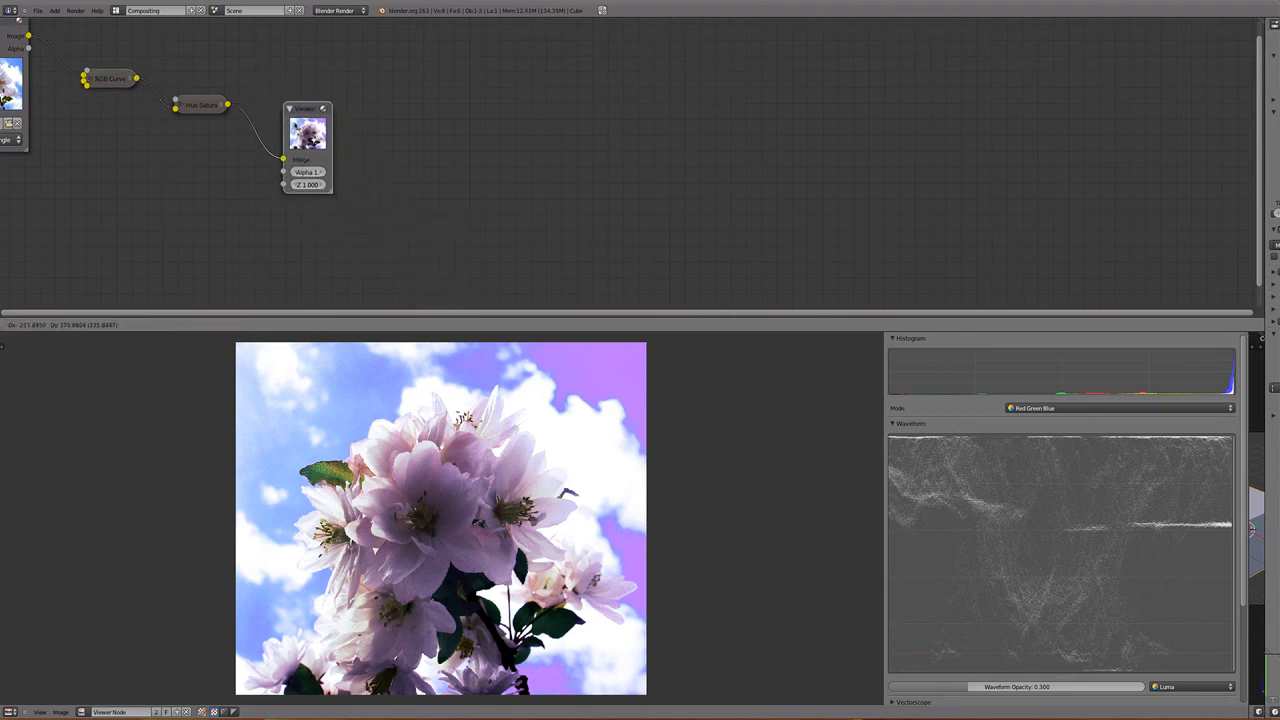
- Mute and unmute the RGB Curves and Hue Saturation Value nodes together to compare the original and corrected photo
{"action": "middle_click_drag", "start_coordinate": [216, 133], "coordinate": [327, 165]}
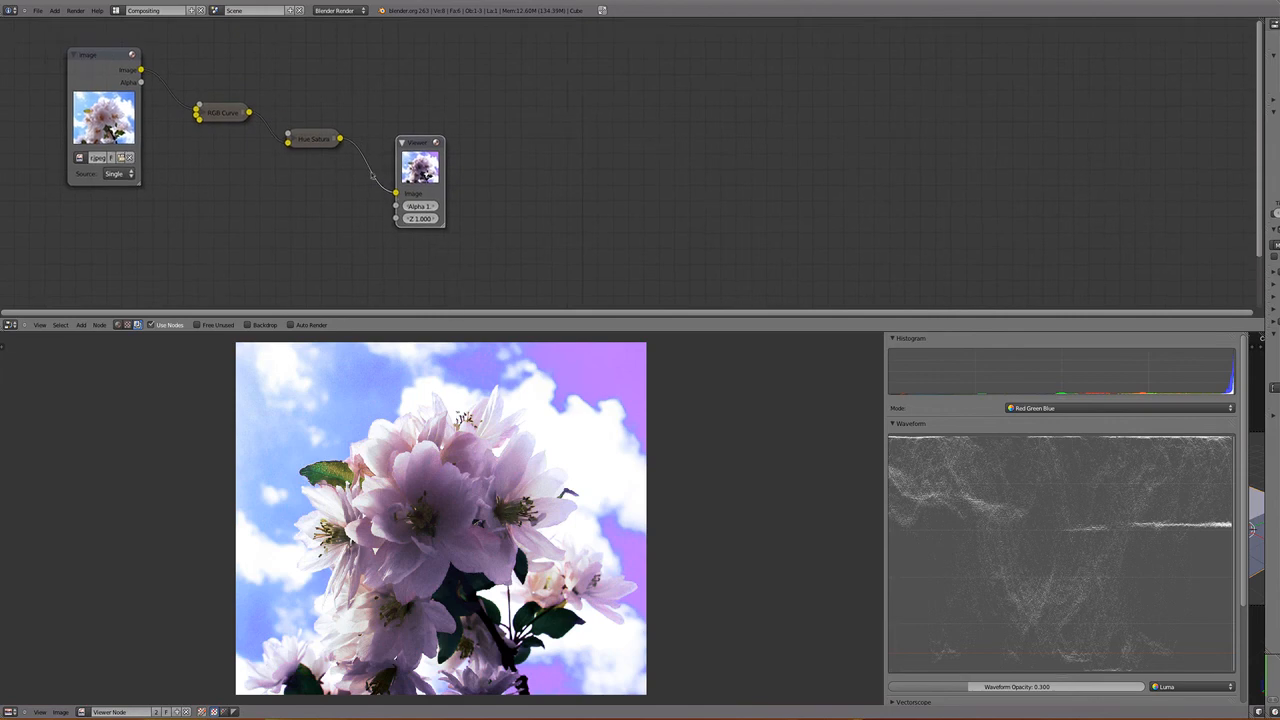
{"action": "left_click", "coordinate": [316, 142]}
{"action": "left_click", "coordinate": [228, 119]}
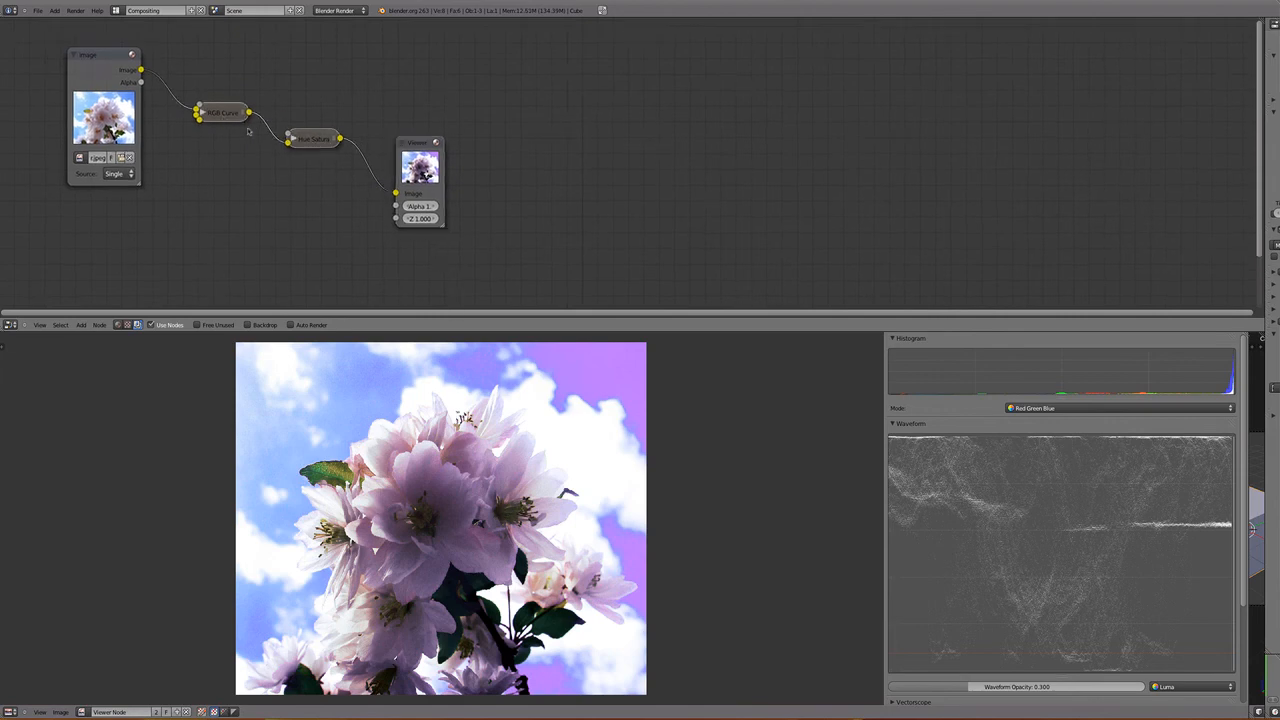
{"action": "key", "text": "m"}
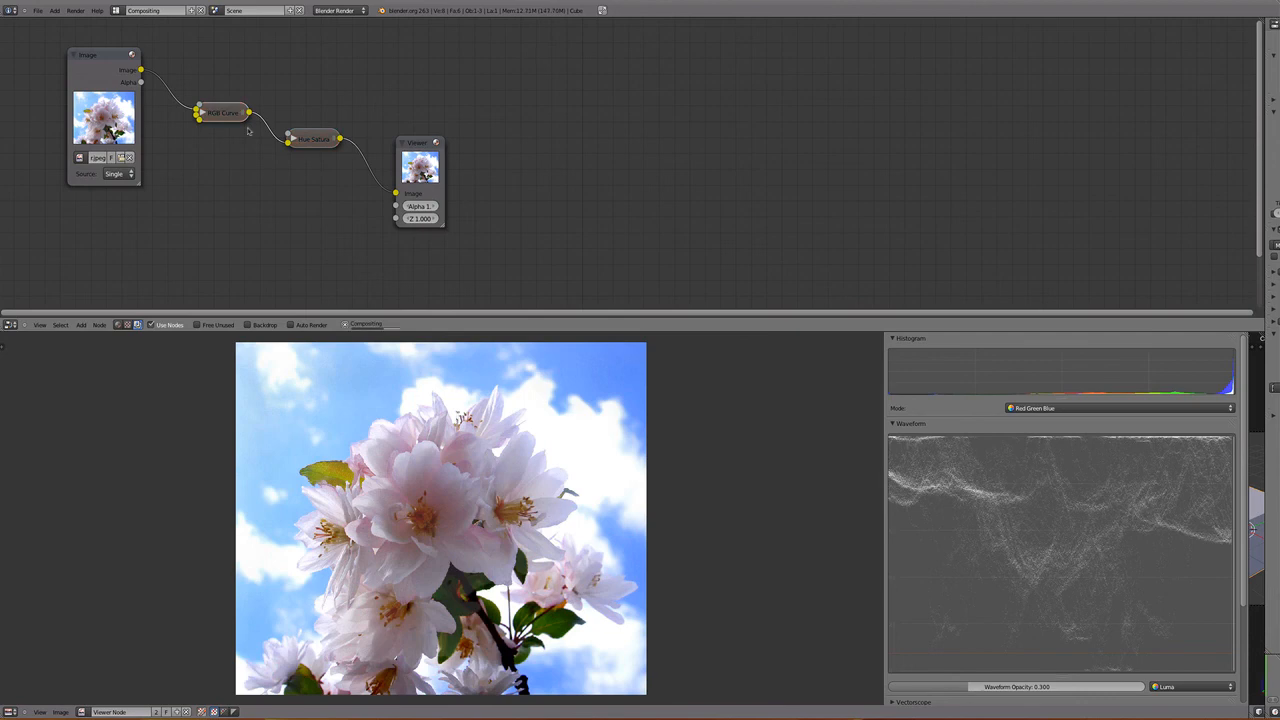
{"action": "key", "text": "m"}
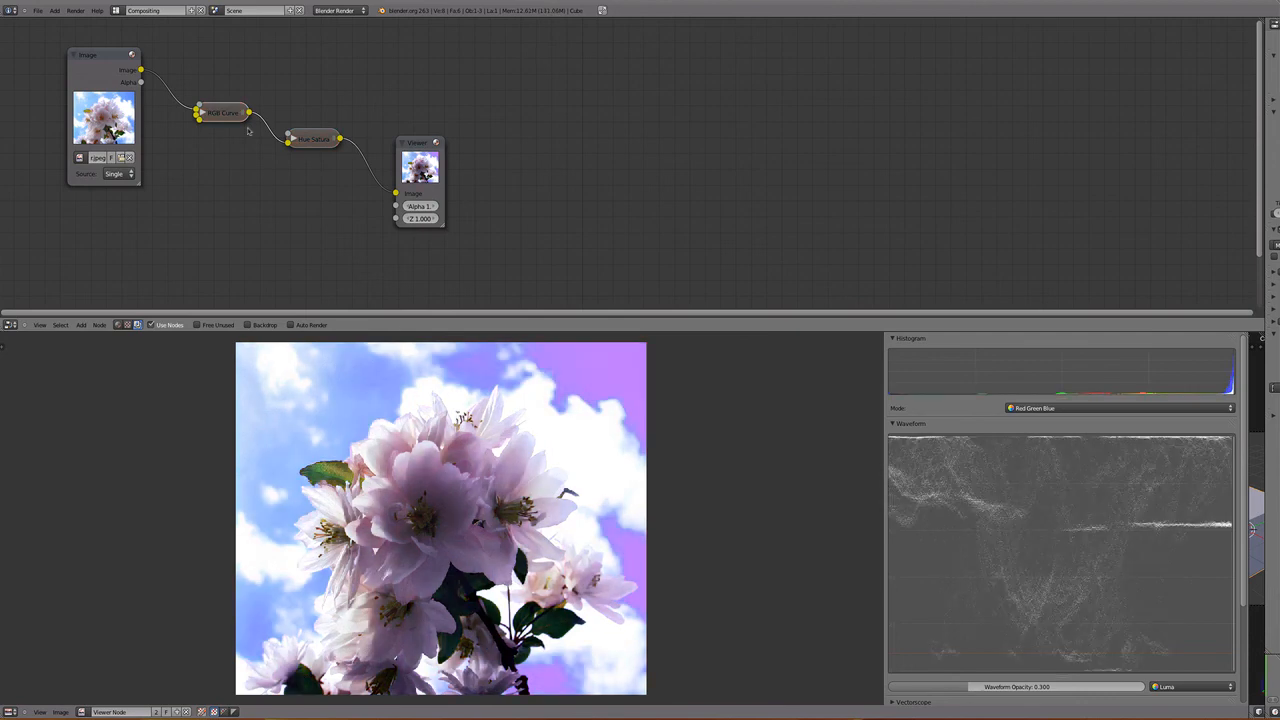